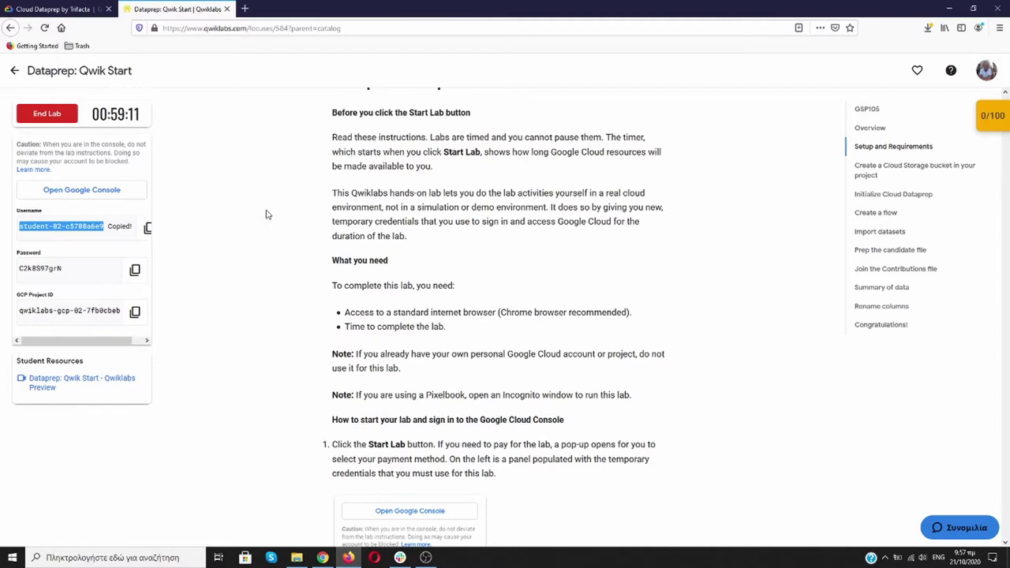
Step: Open the lab's Google Console sign-in page and remove the previously used student account from the account chooser
right_click(115, 195)
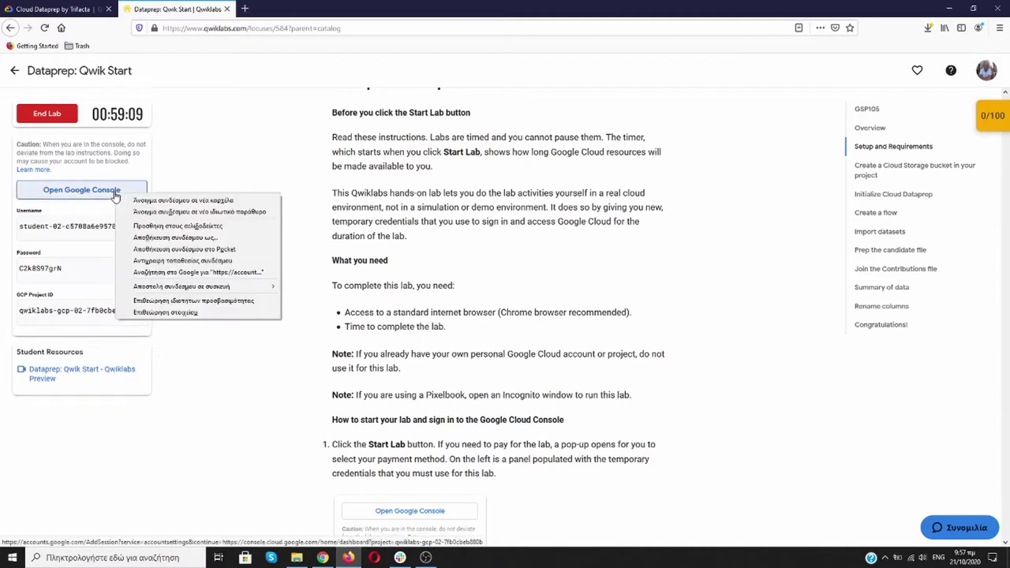
click(200, 211)
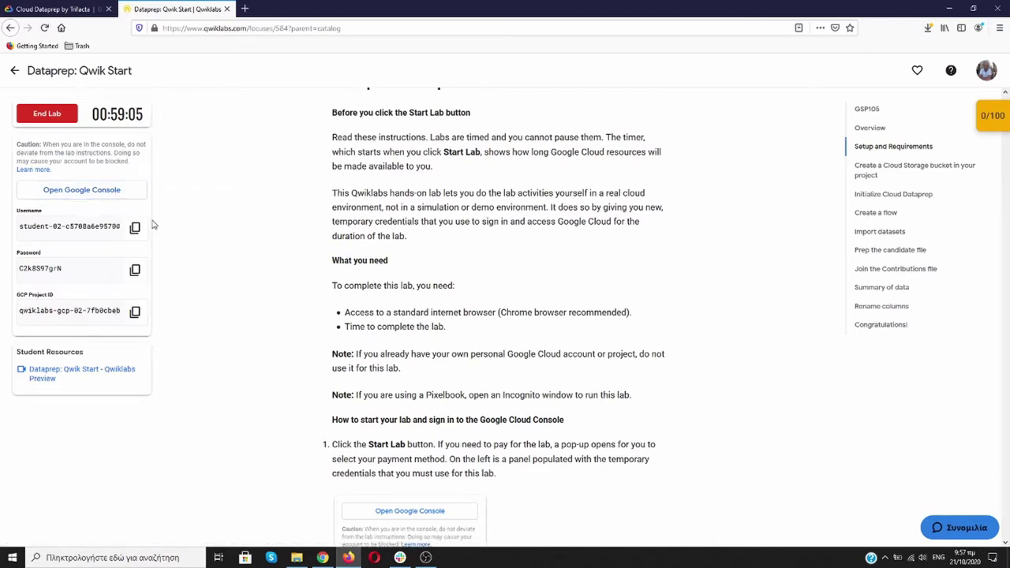
click(129, 193)
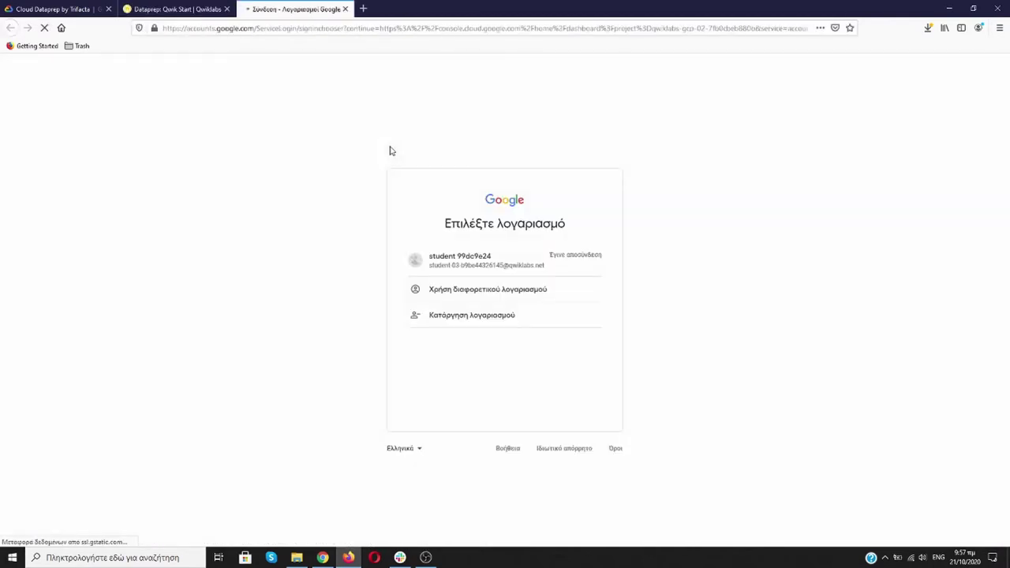
click(497, 317)
click(598, 281)
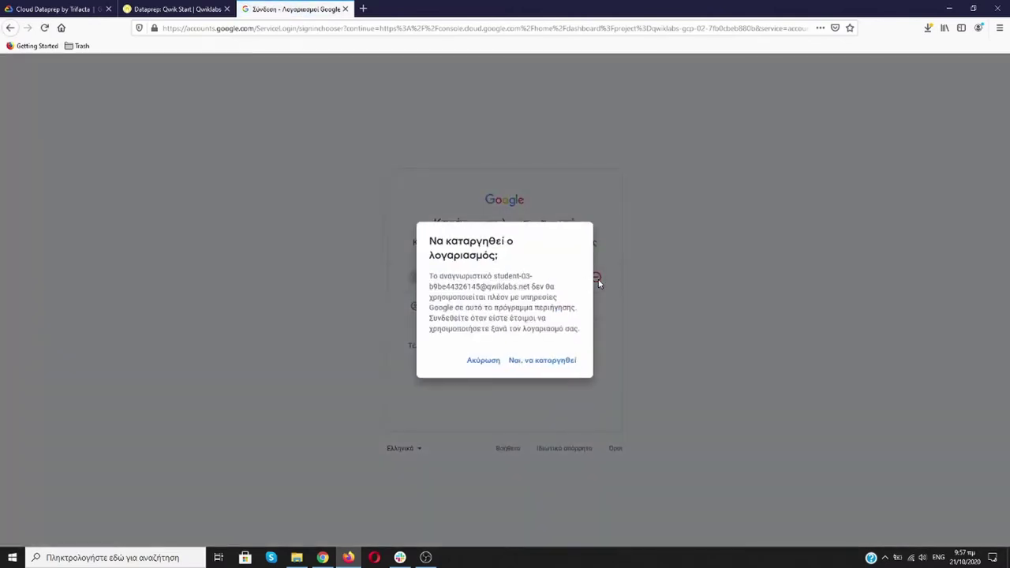
click(557, 360)
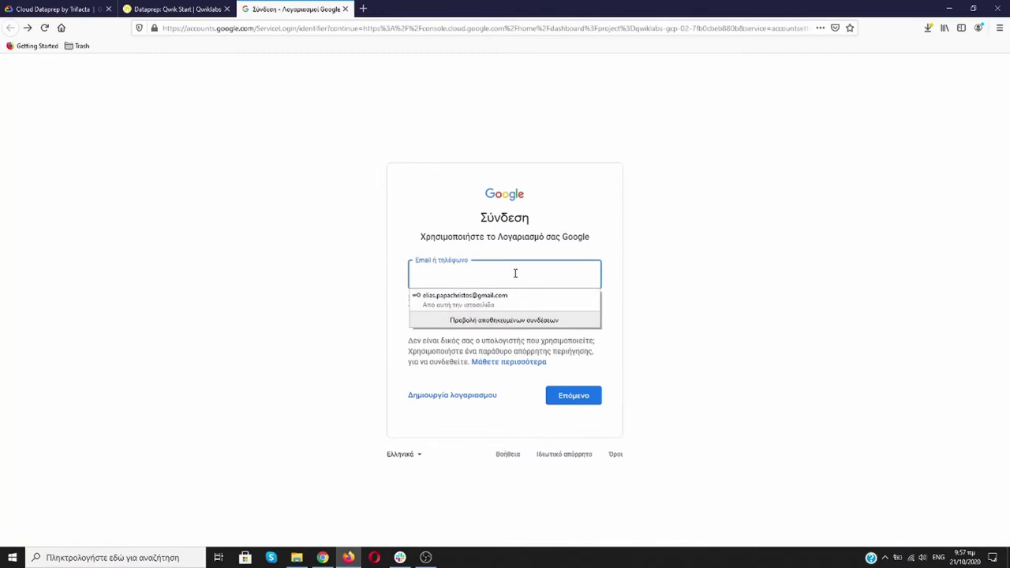
Step: Sign in to Google with the lab's username and the password copied from the lab page
key(ctrl+v)
click(574, 391)
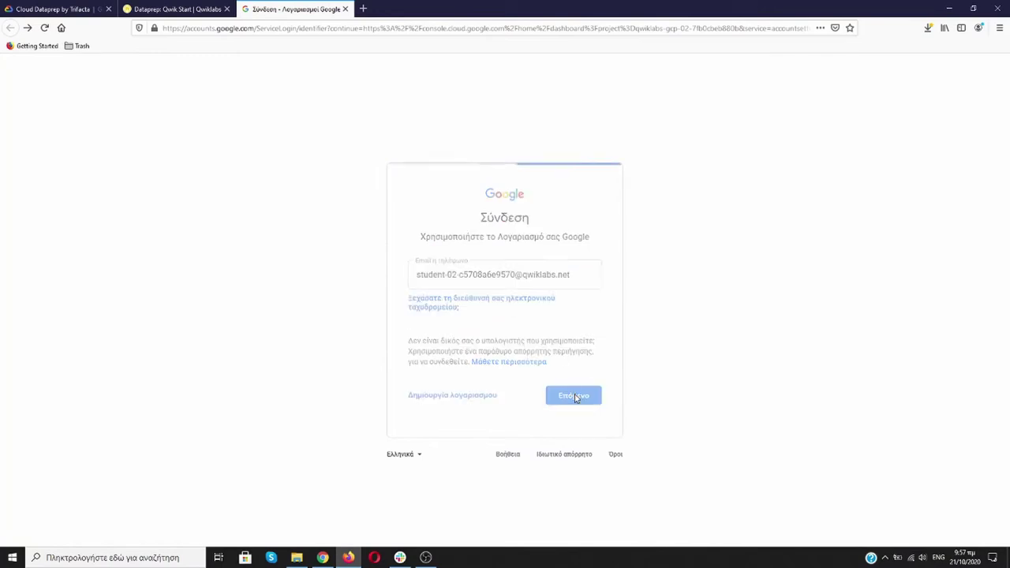
click(178, 8)
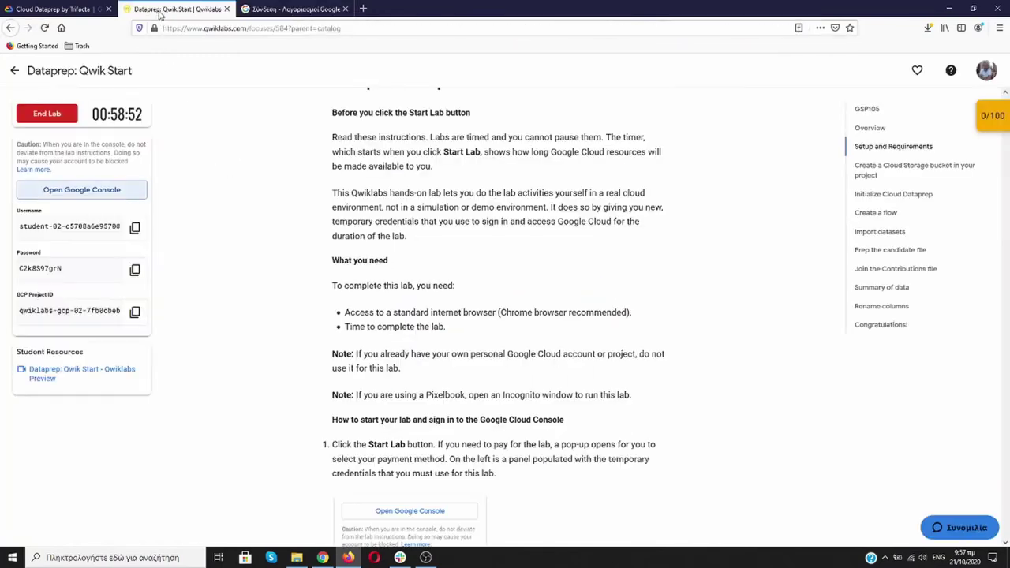
click(135, 270)
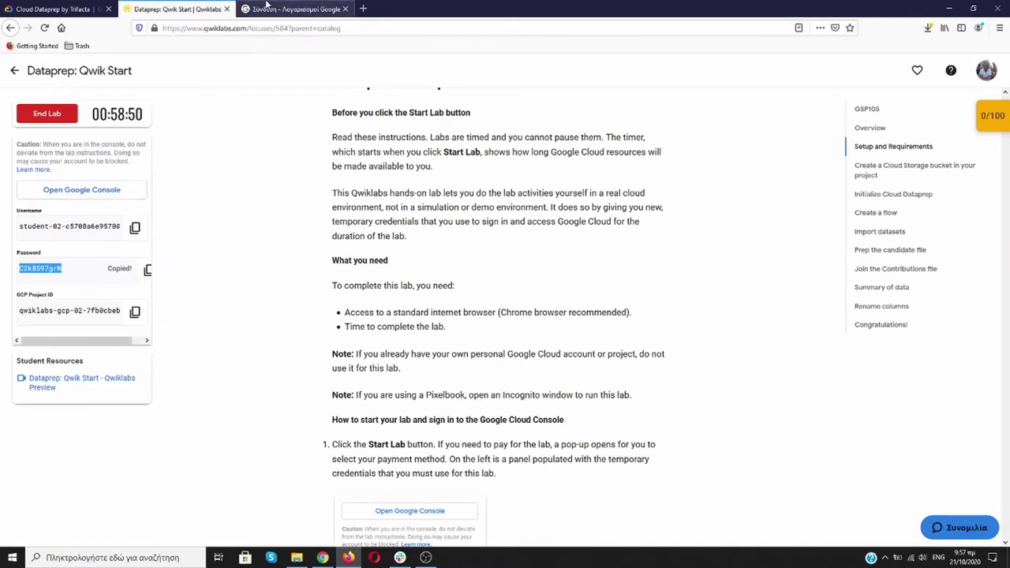
click(271, 9)
key(ctrl+v)
click(579, 337)
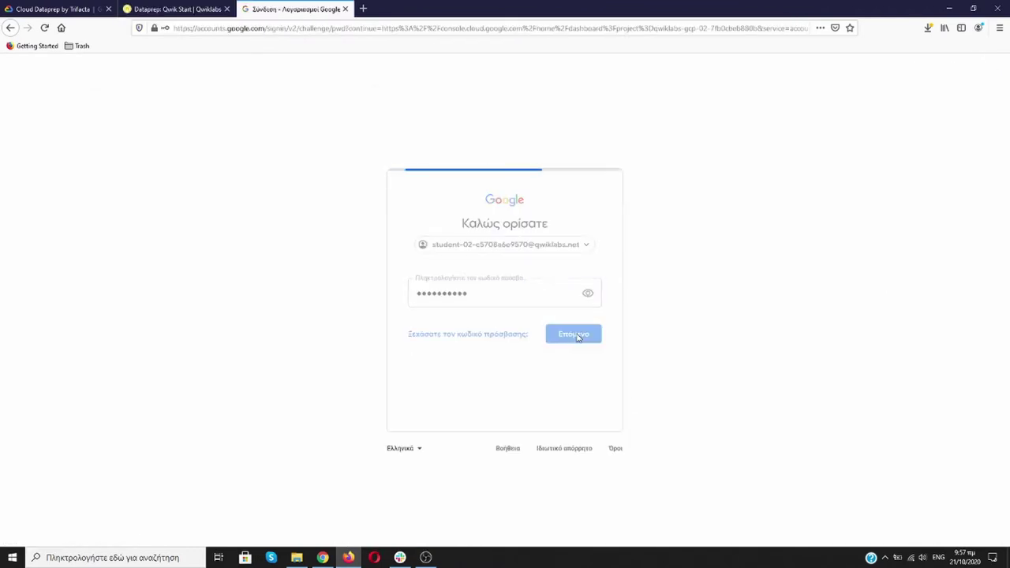
Step: Confirm the account recovery options and agree to the Google Cloud Platform Terms of Service with Greece as the country
click(514, 359)
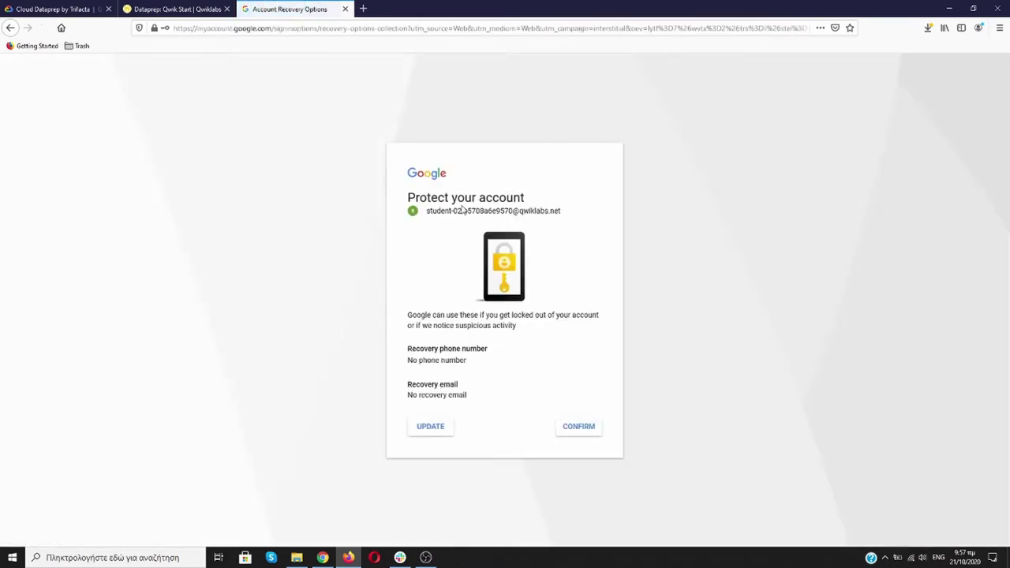
click(570, 428)
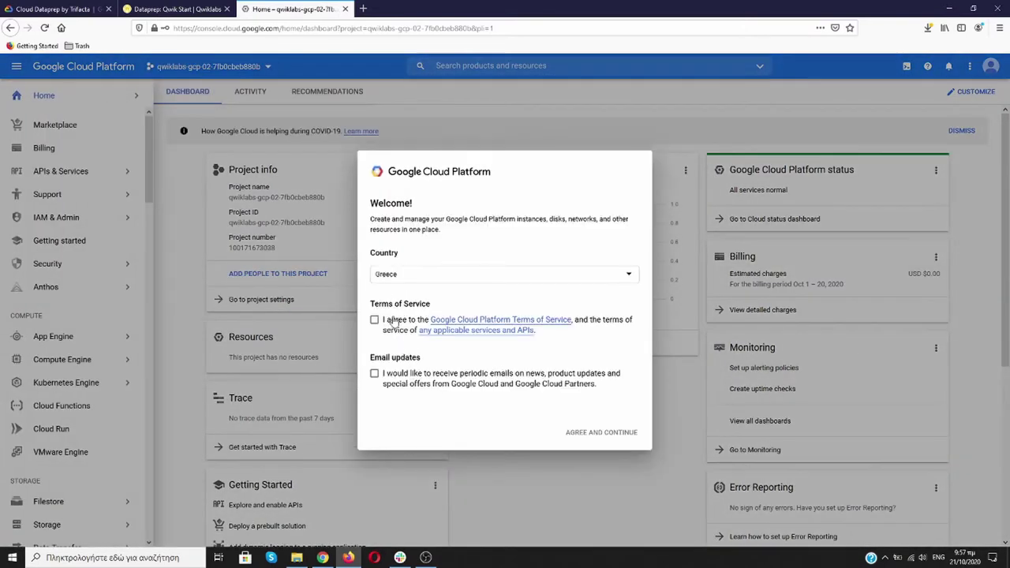
click(374, 320)
click(596, 436)
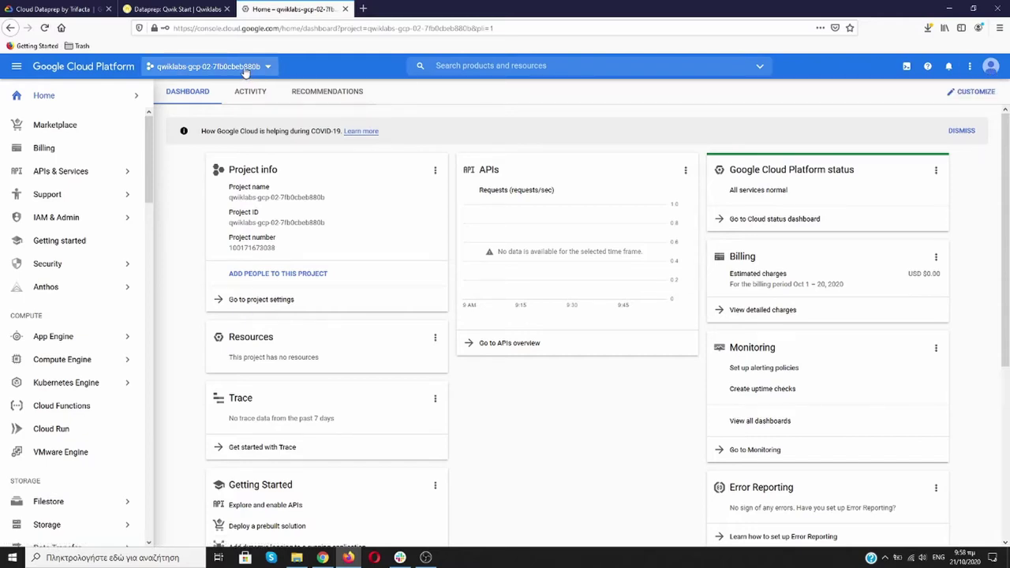
Step: Compare the console's project ID with the lab page and look through the services in the console's navigation menu
click(193, 12)
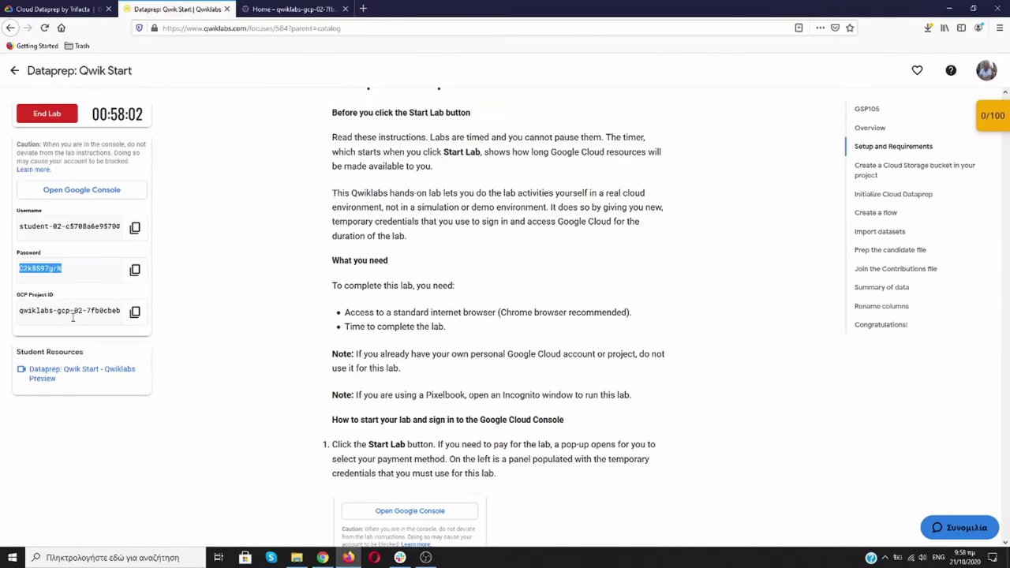
click(292, 8)
mouse_move(16, 89)
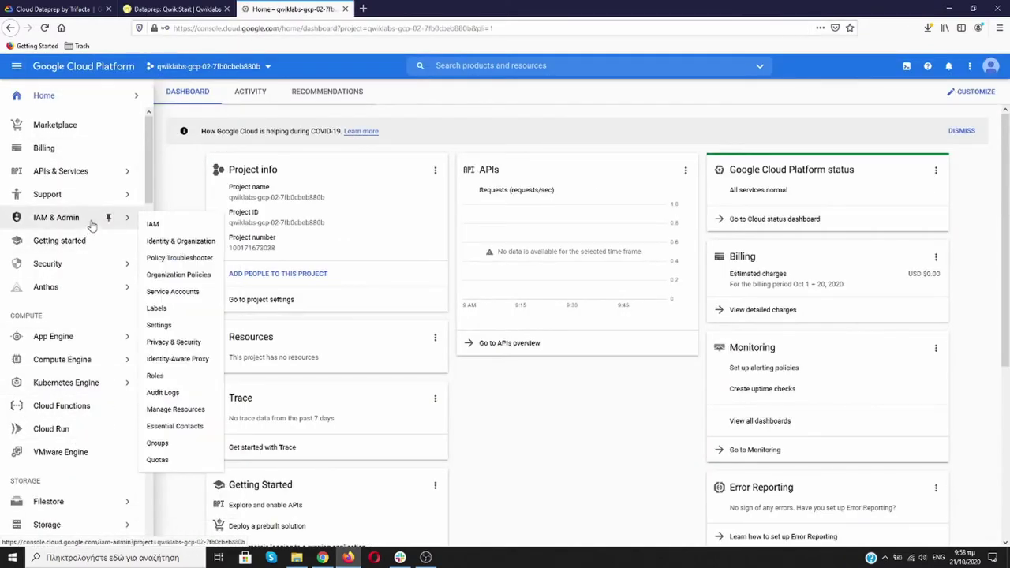
scroll(134, 175, down, 3)
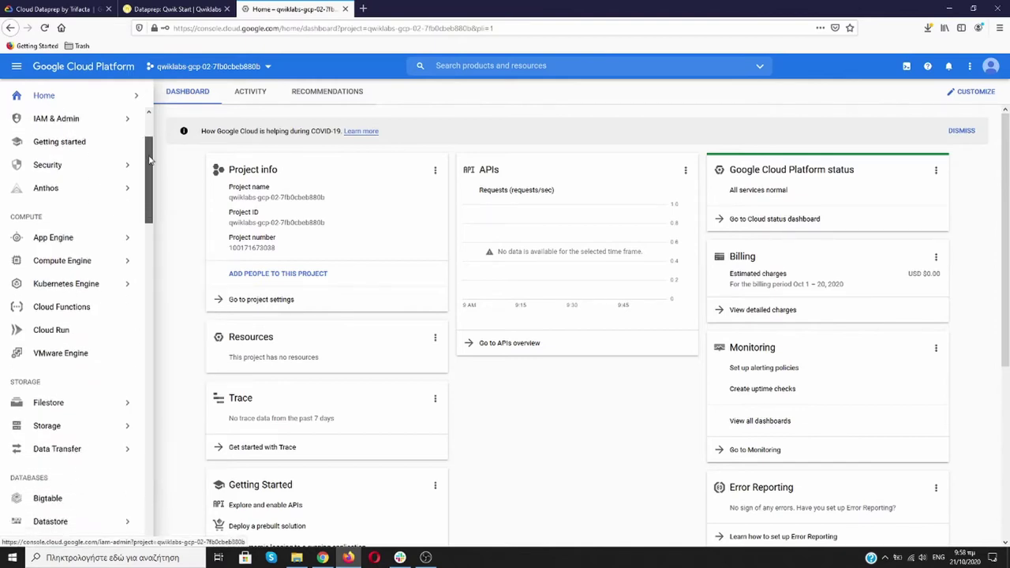
drag(153, 178, 153, 287)
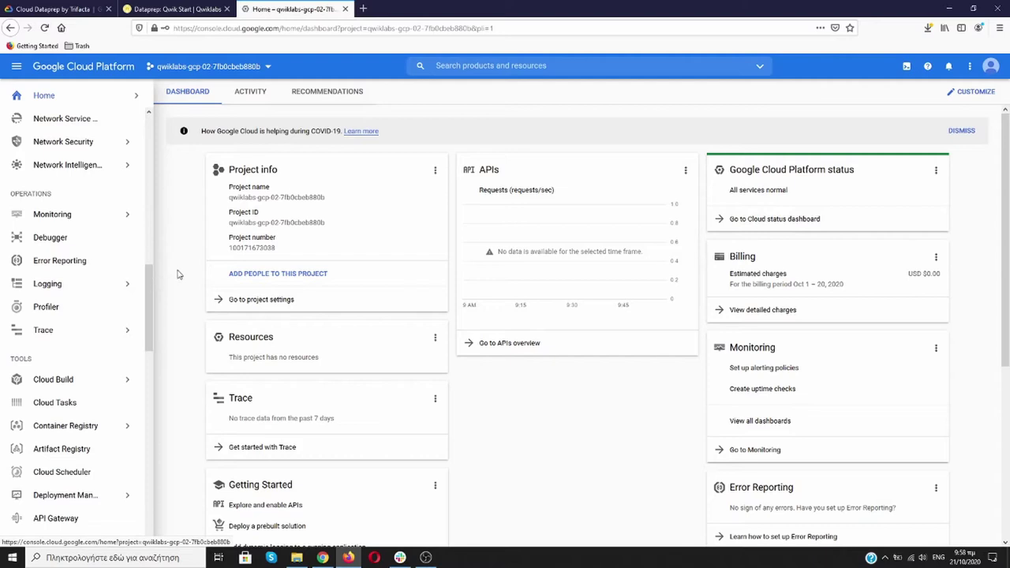
mouse_move(103, 283)
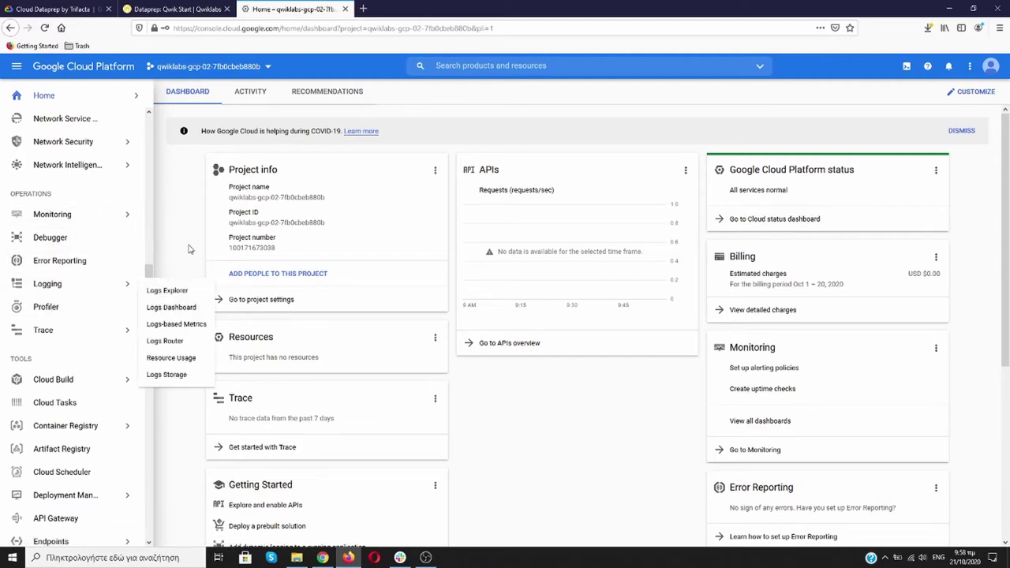
drag(152, 284, 152, 329)
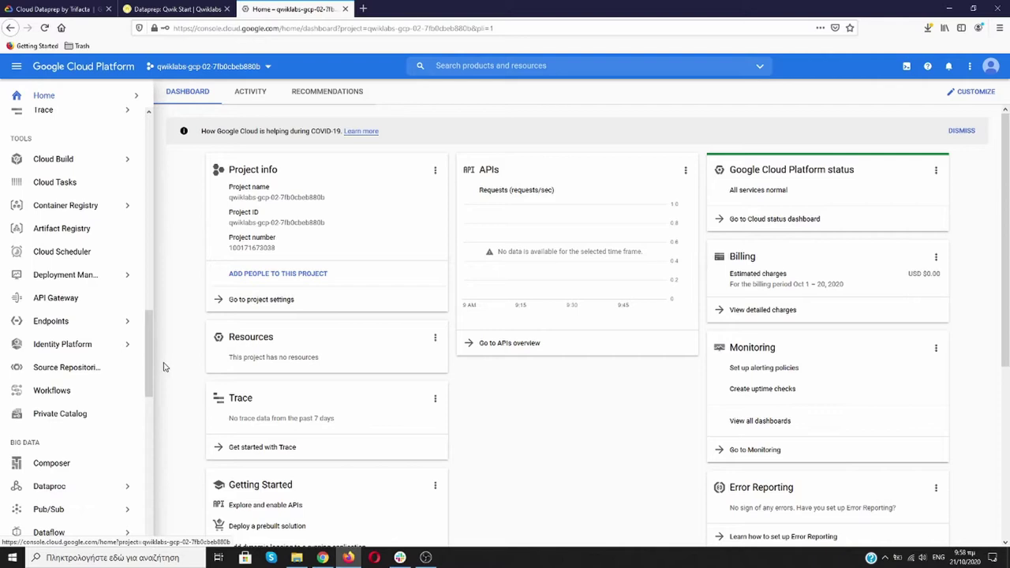
drag(150, 333, 152, 392)
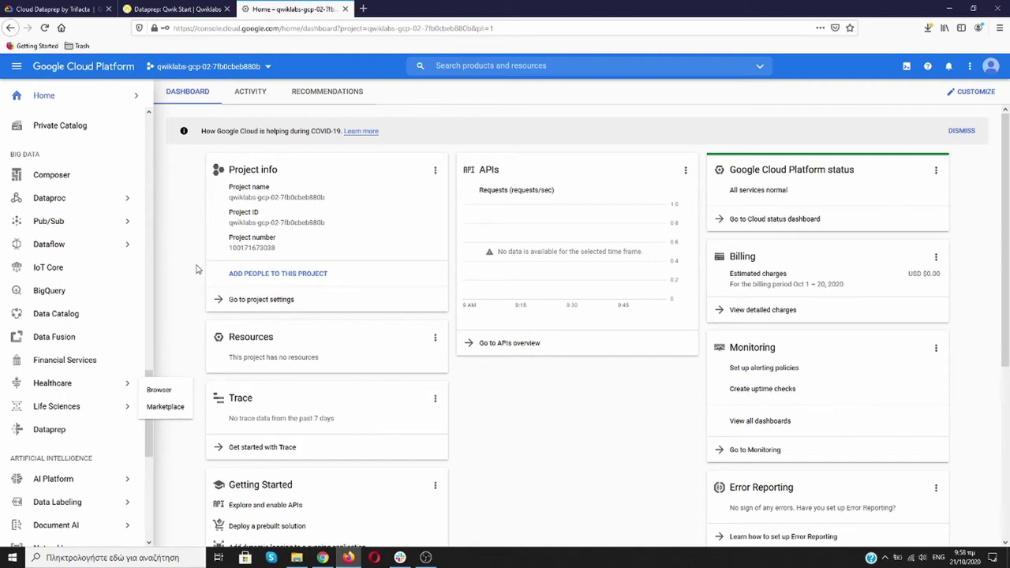
drag(150, 409, 150, 444)
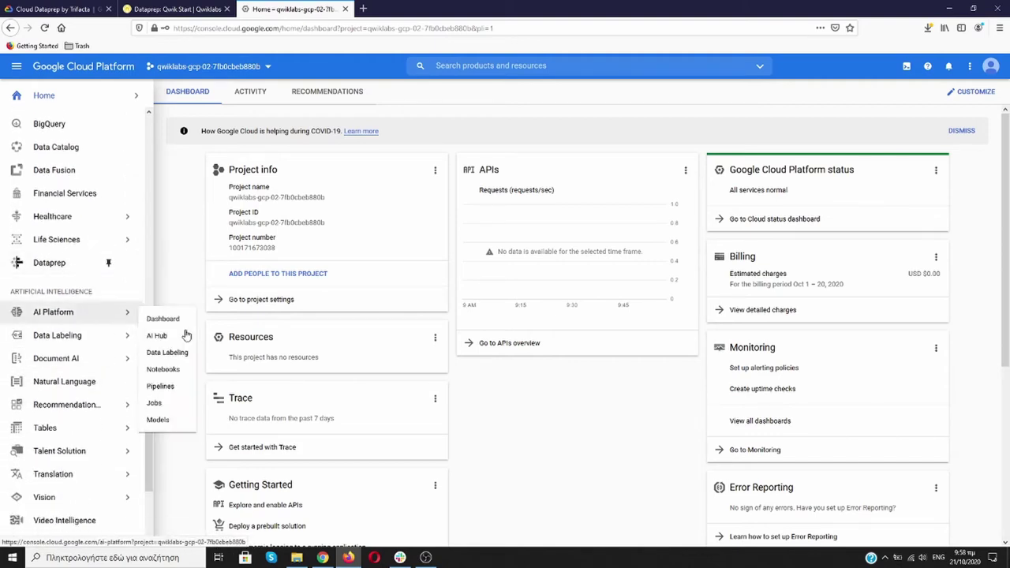
mouse_move(126, 405)
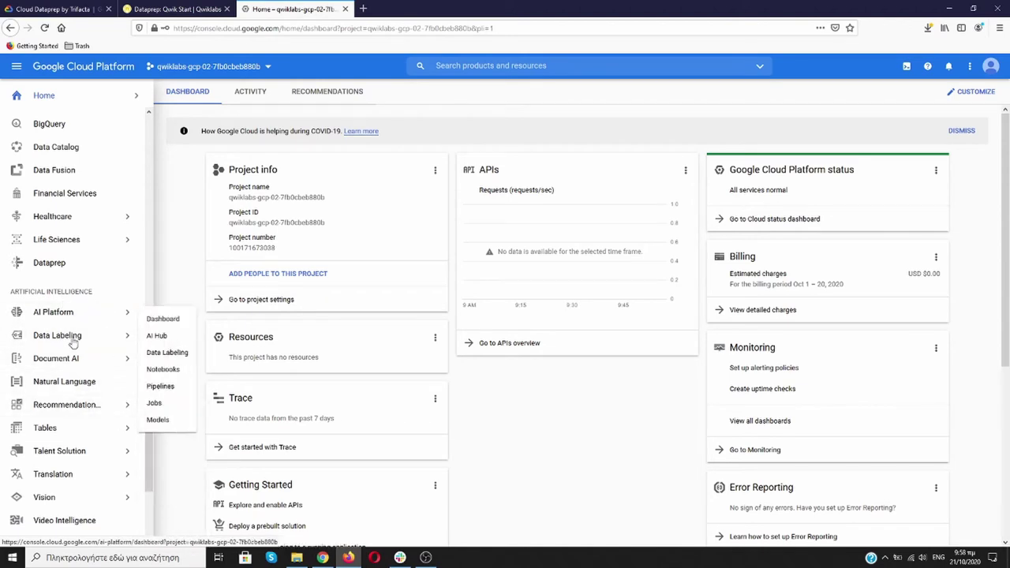
Step: Read the lab instructions through to the Check project permissions section
click(178, 9)
scroll(288, 189, down, 3)
scroll(278, 192, down, 6)
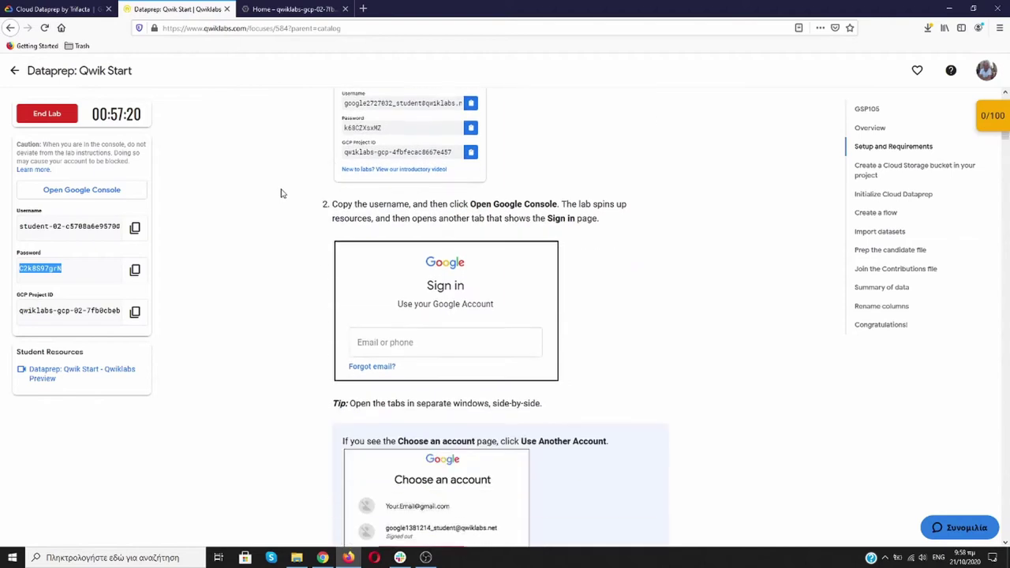
scroll(415, 214, down, 5)
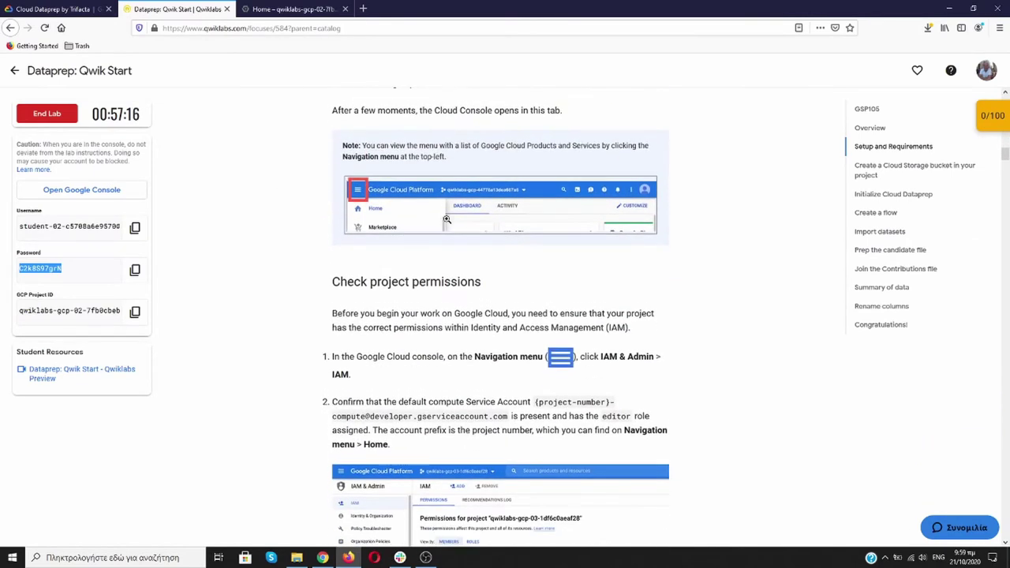
scroll(446, 219, down, 1)
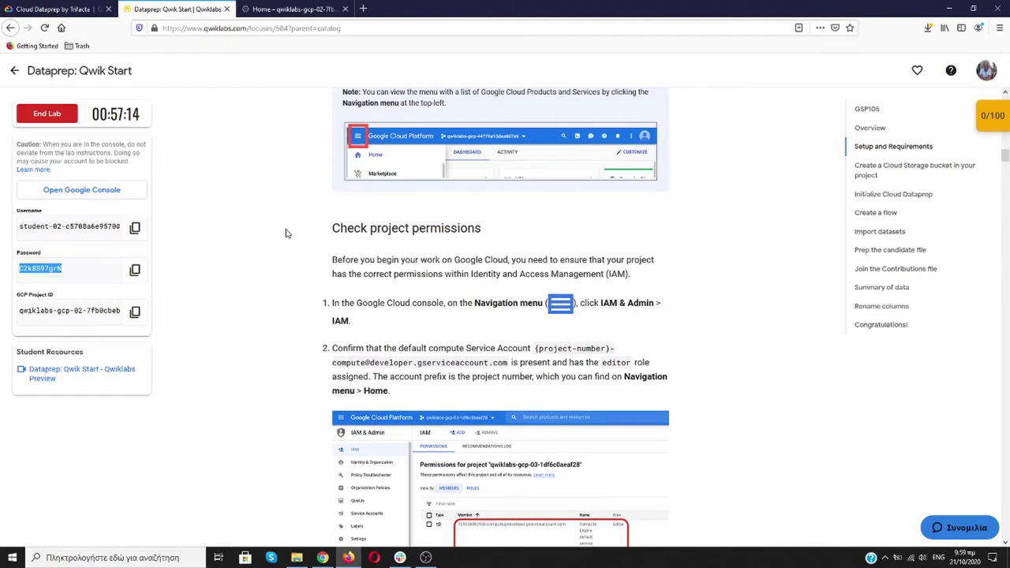
scroll(286, 233, down, 1)
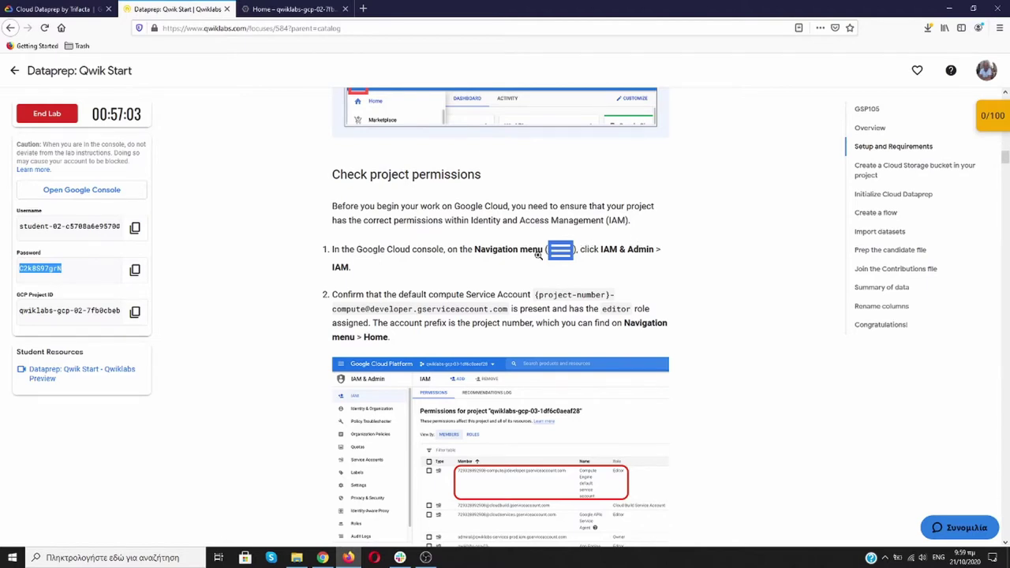
Step: Open the project's IAM page under IAM & Admin in the Google Cloud console
click(294, 11)
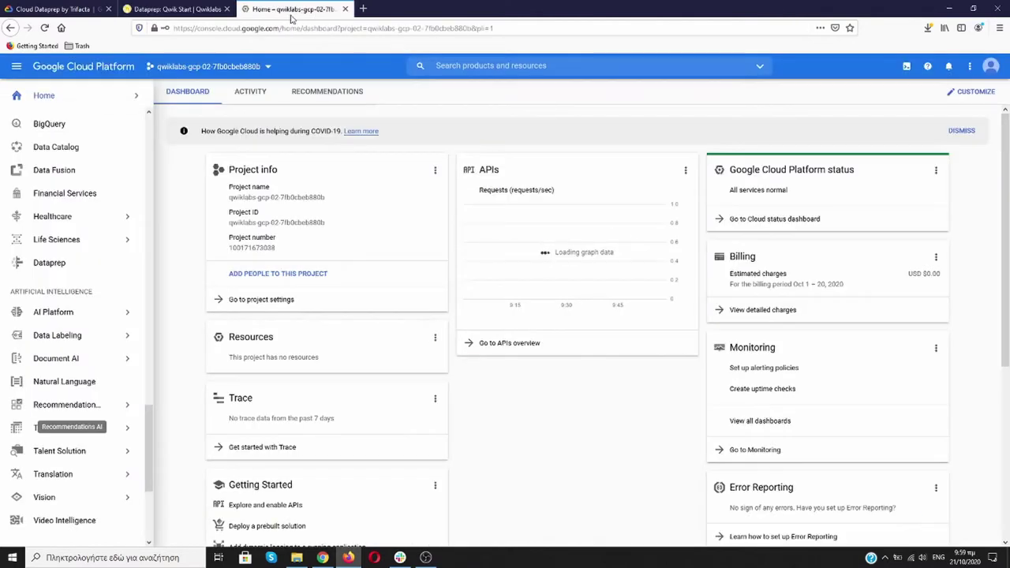
drag(150, 426, 155, 133)
mouse_move(64, 222)
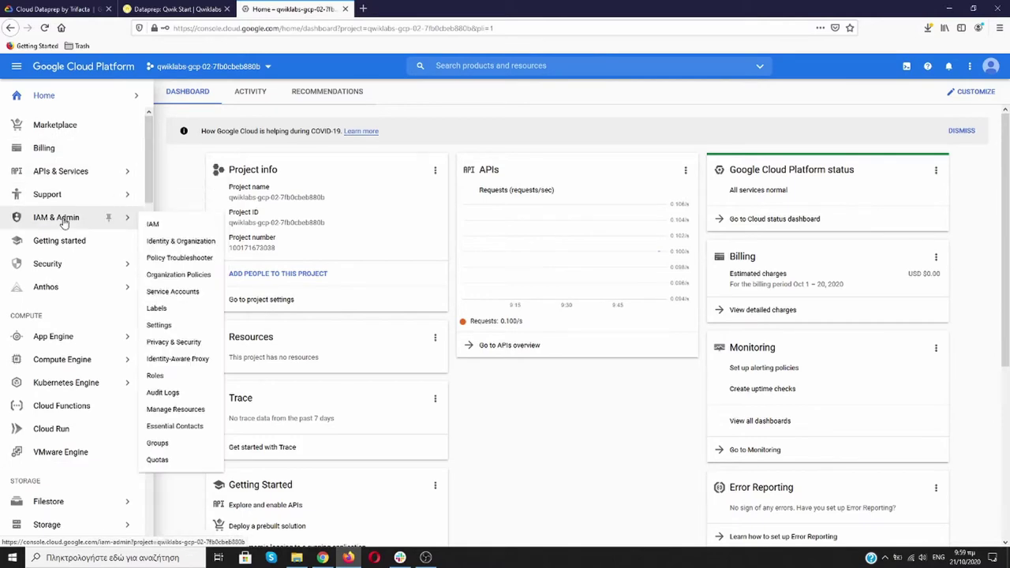
click(186, 10)
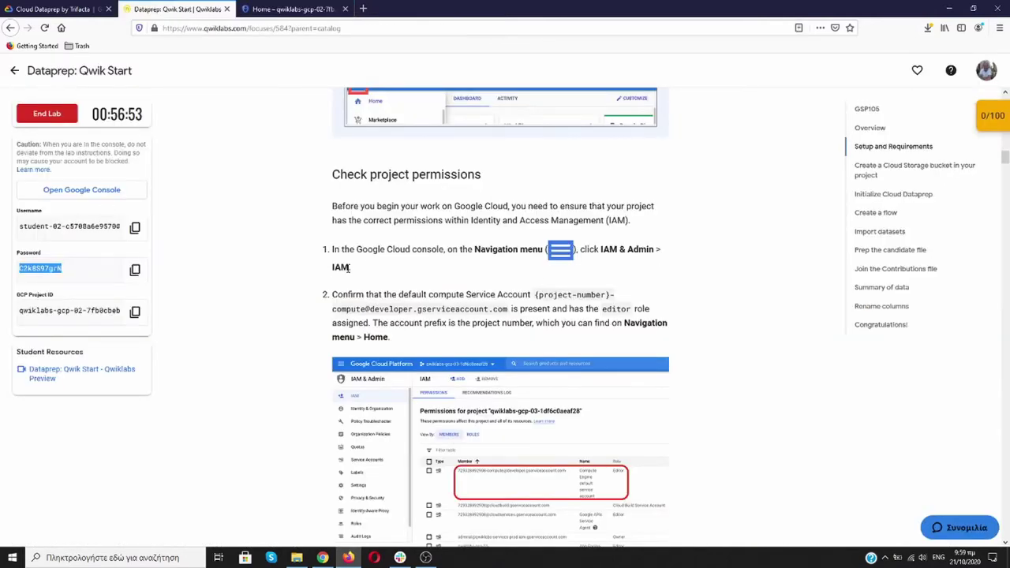
click(285, 10)
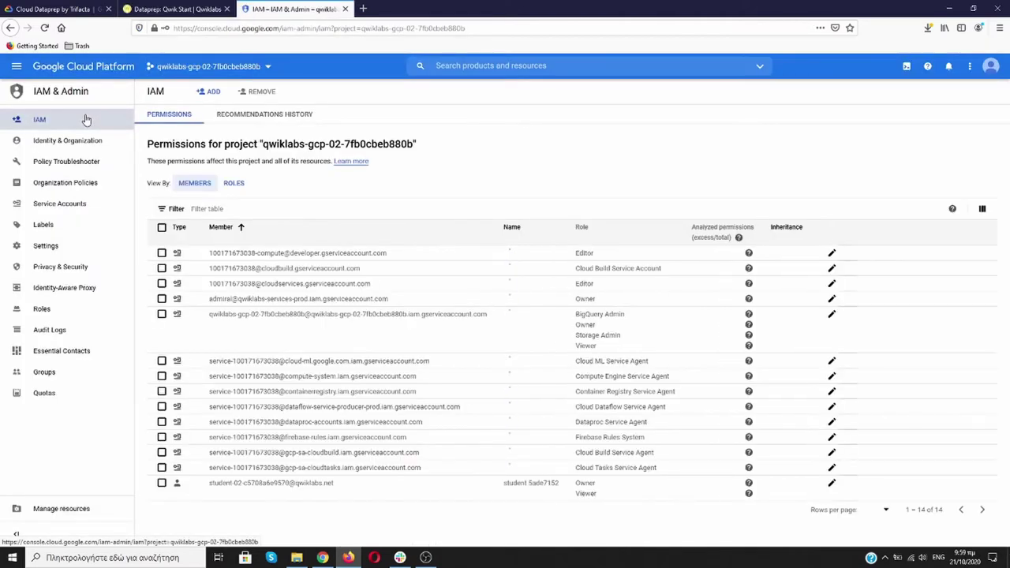
Step: Check the IAM member list against the lab instructions for the default compute service account and its editor role
click(175, 9)
scroll(399, 280, down, 3)
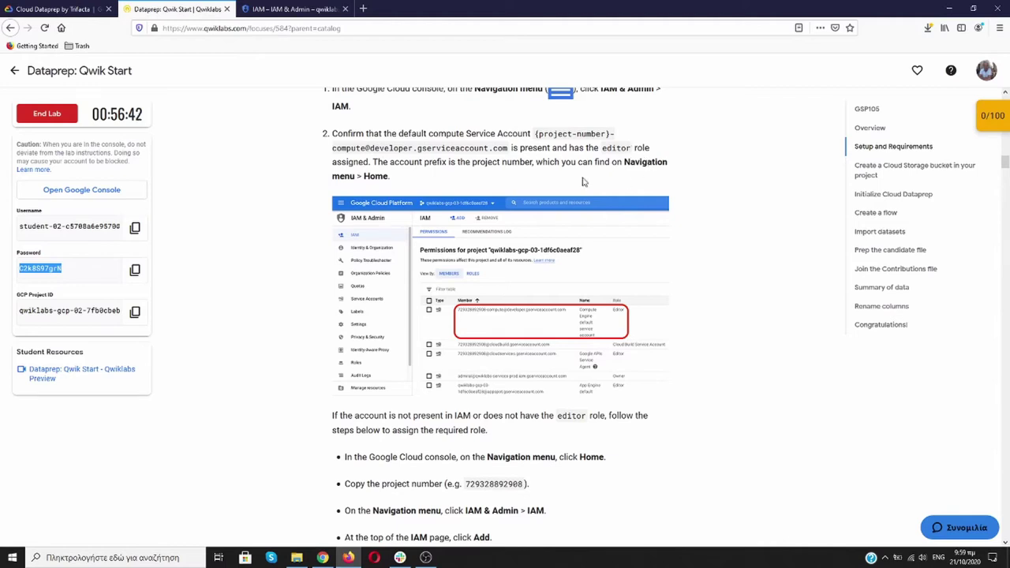
click(279, 9)
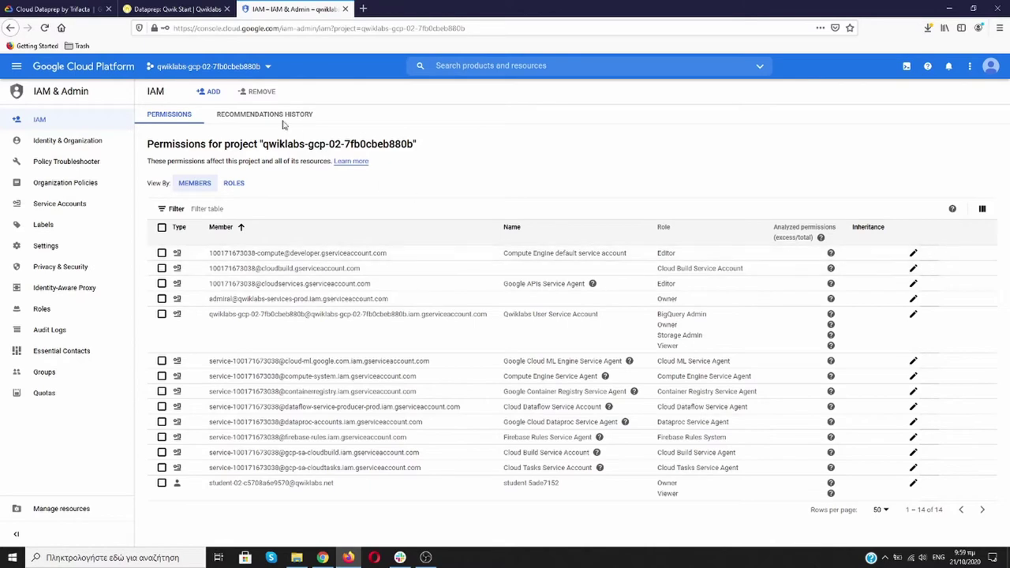
Step: Open the form for adding members to the project and read the lab's instructions for assigning the editor role
click(211, 93)
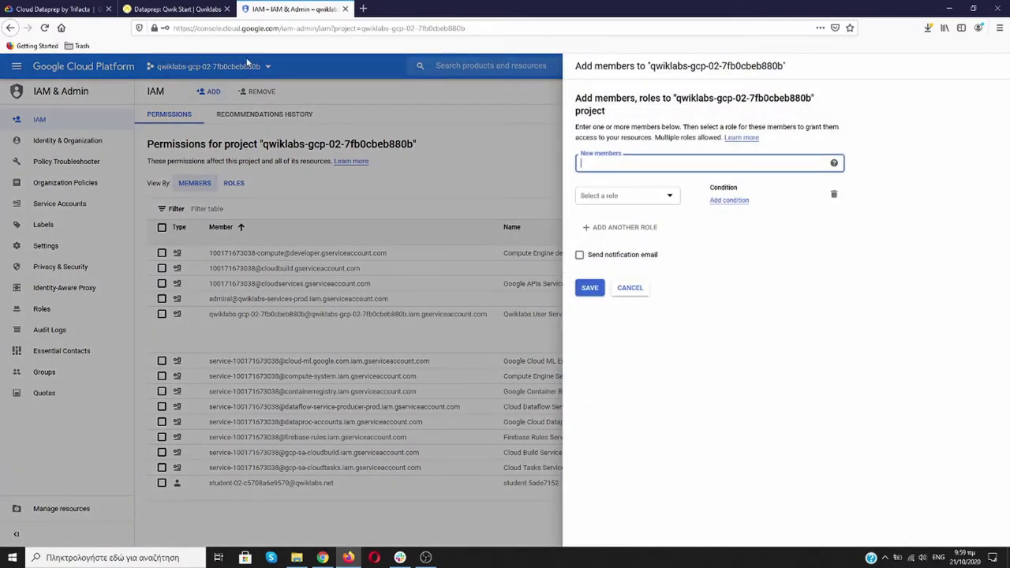
click(193, 12)
scroll(235, 259, down, 5)
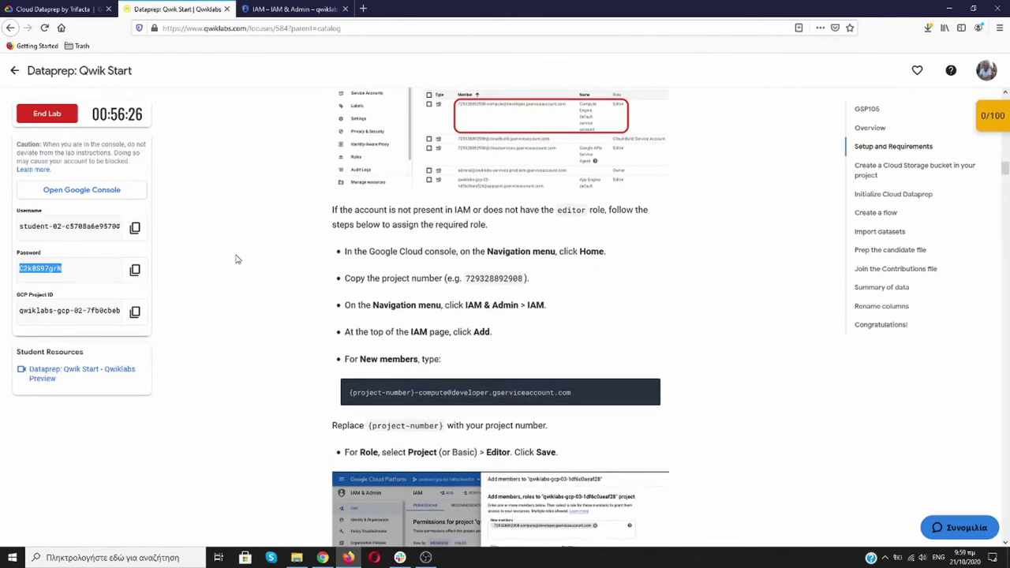
scroll(622, 251, down, 1)
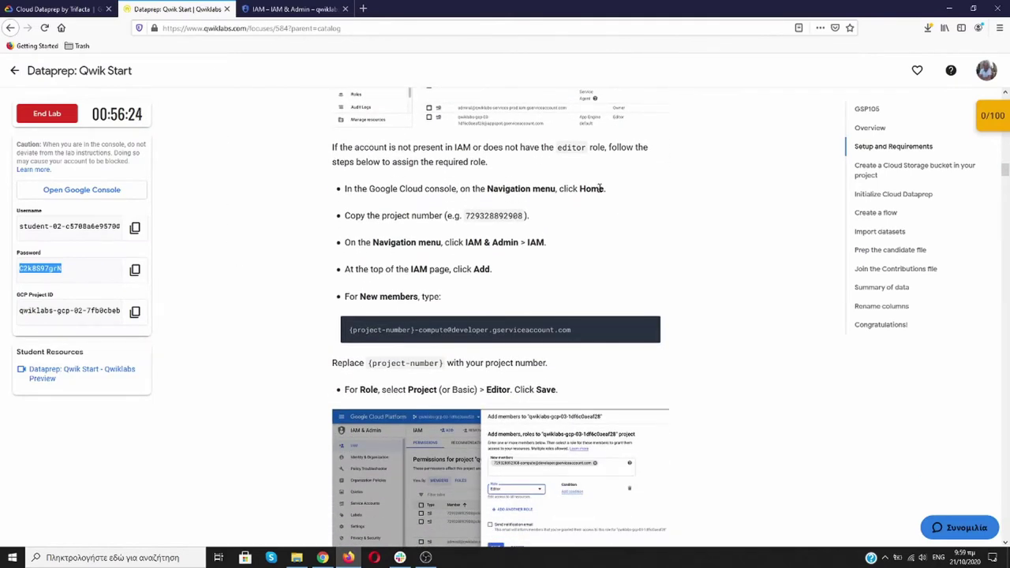
scroll(514, 236, down, 1)
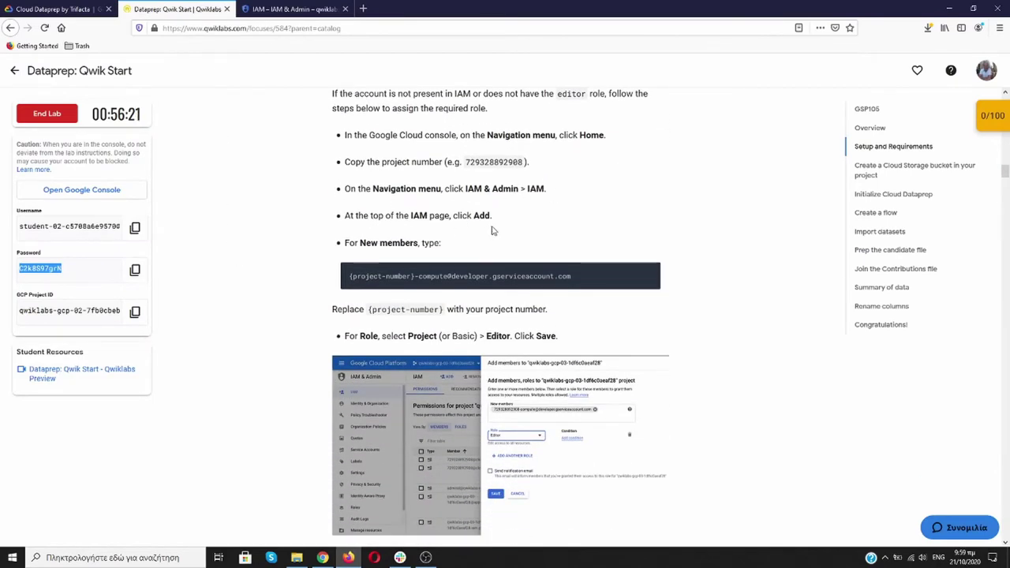
scroll(413, 233, down, 1)
mouse_move(651, 219)
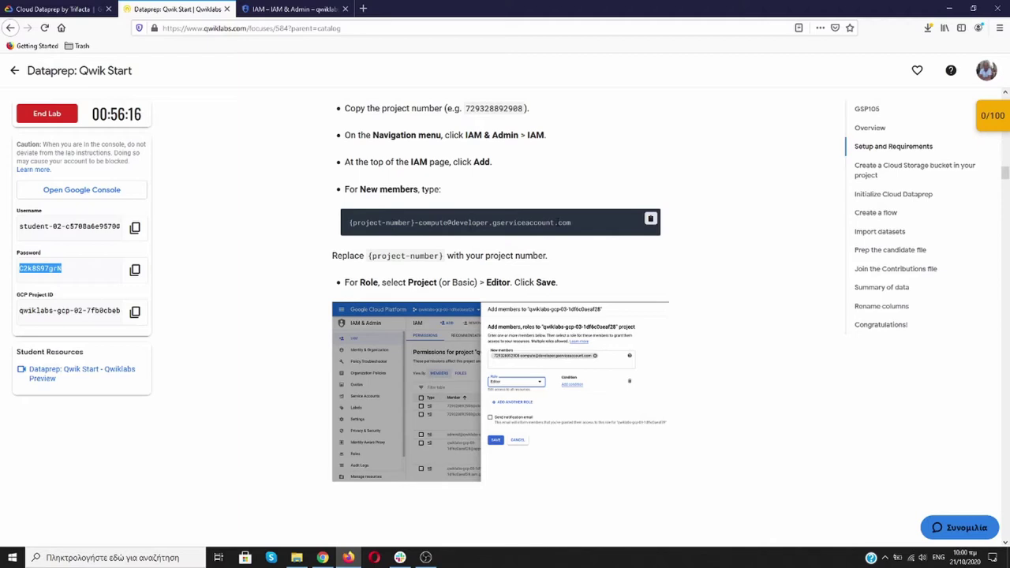
click(304, 12)
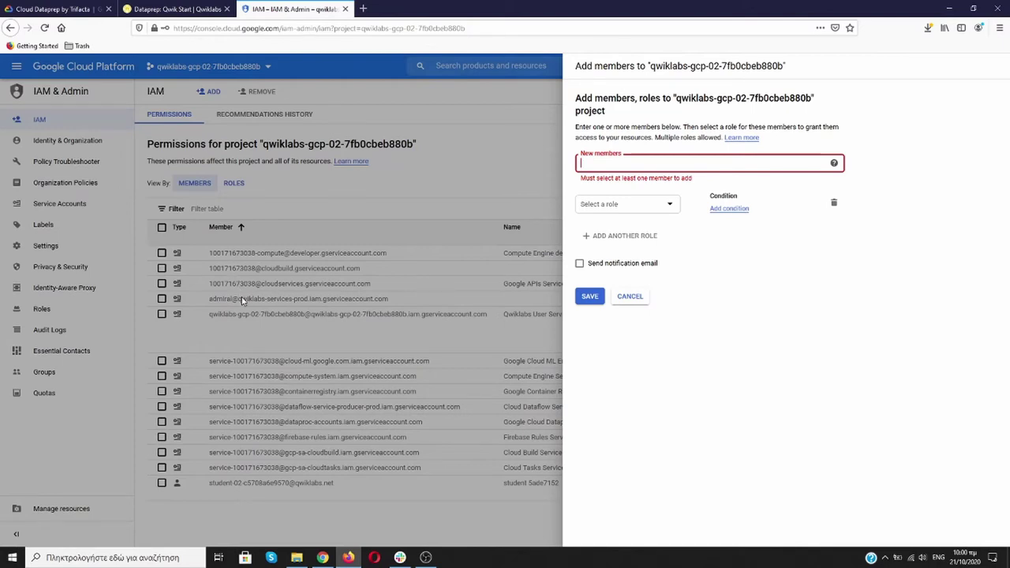
click(674, 204)
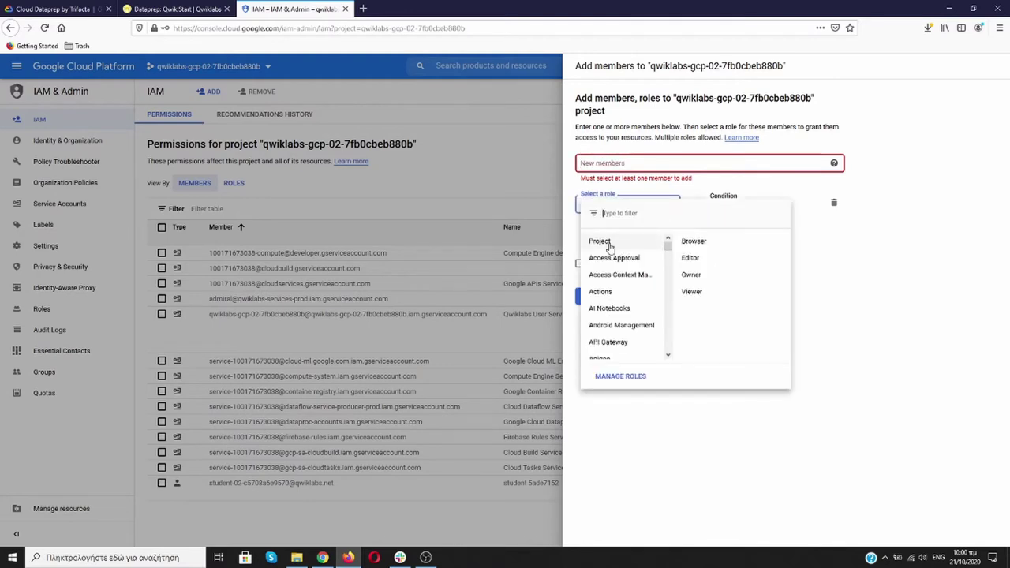
click(688, 259)
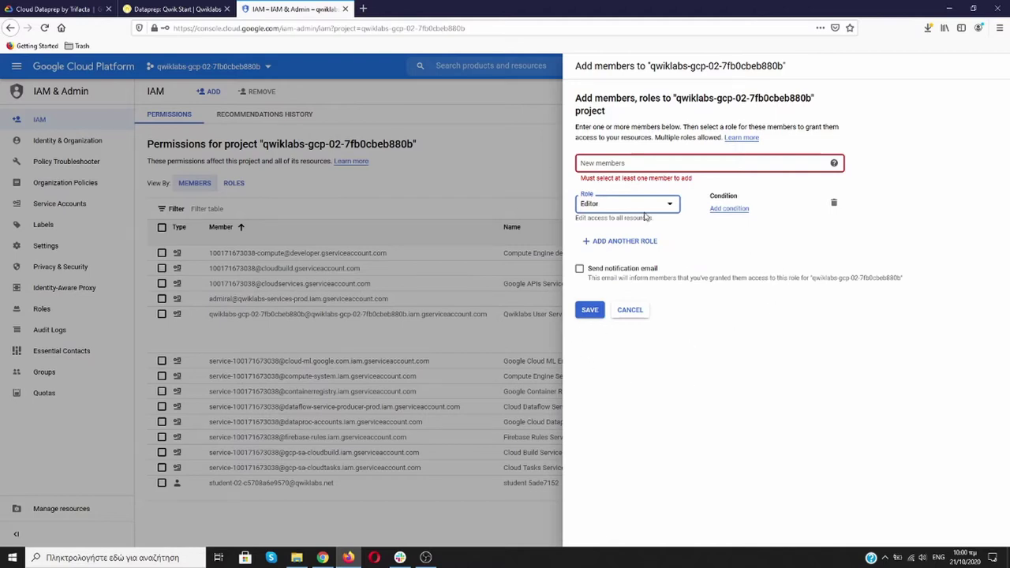
click(636, 313)
Step: Follow the lab's Create a Cloud Storage bucket section and open the project's Storage browser in the Google Cloud console
click(168, 10)
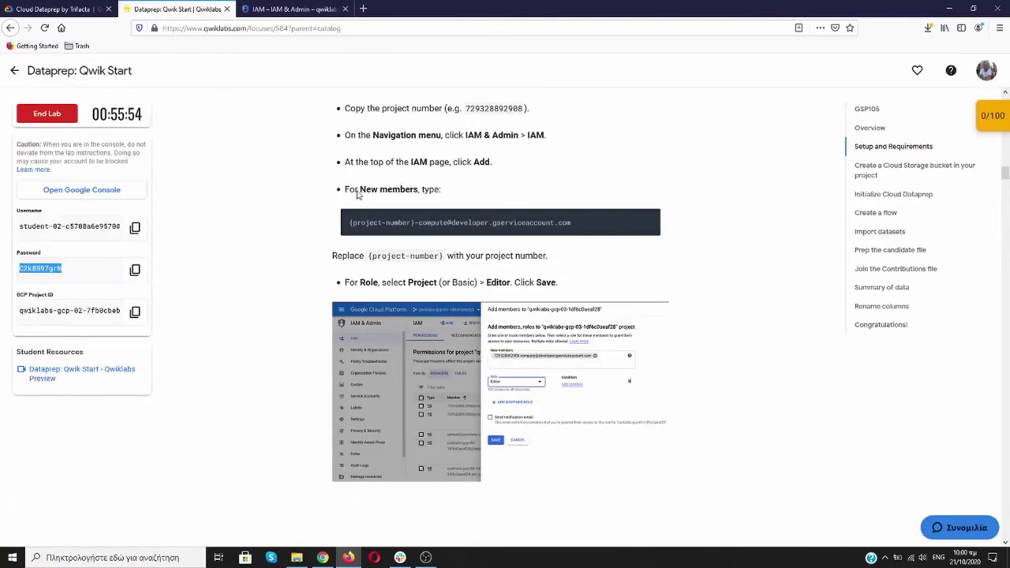
scroll(297, 246, down, 3)
scroll(280, 241, down, 2)
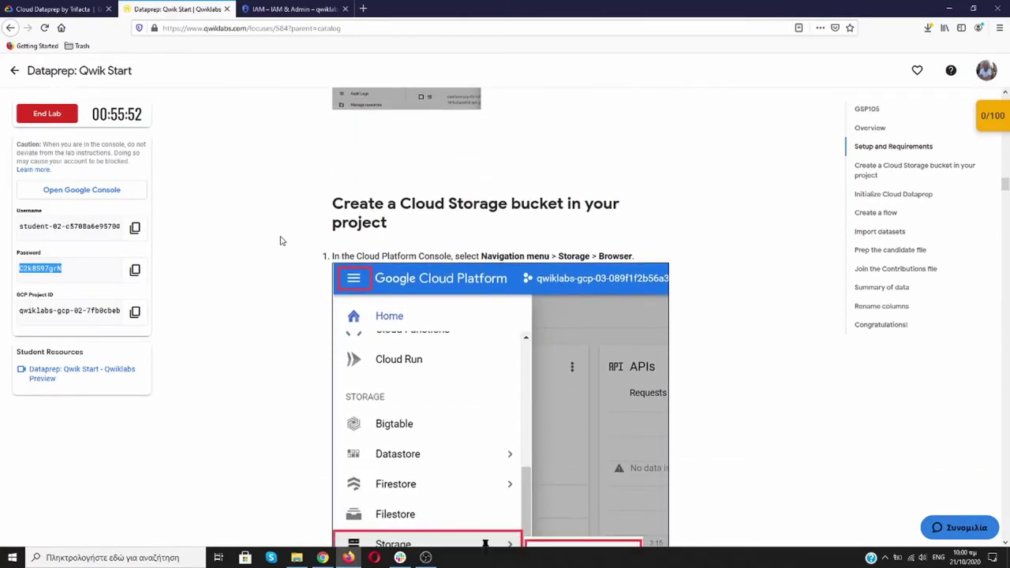
scroll(281, 240, down, 1)
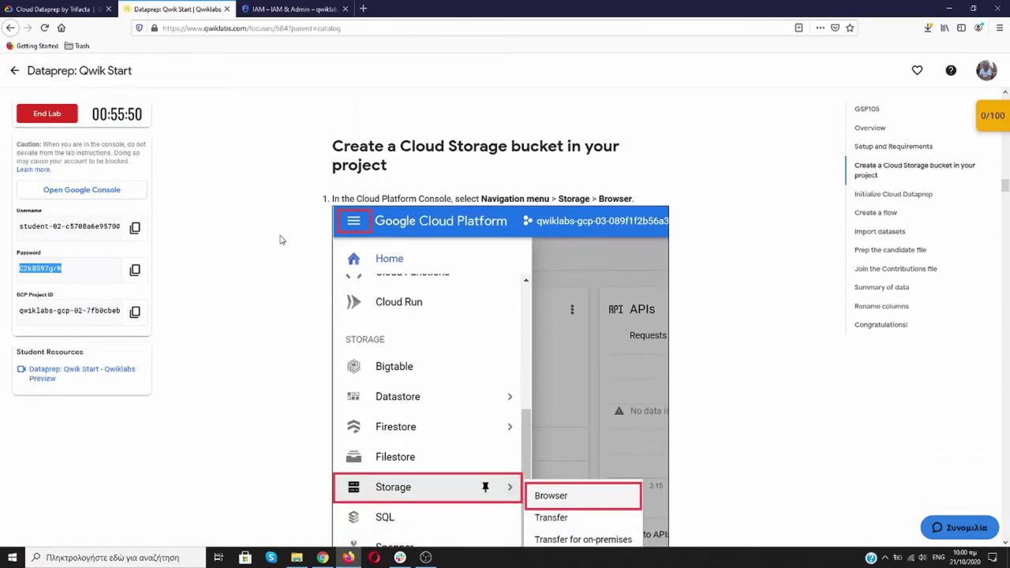
scroll(280, 240, down, 2)
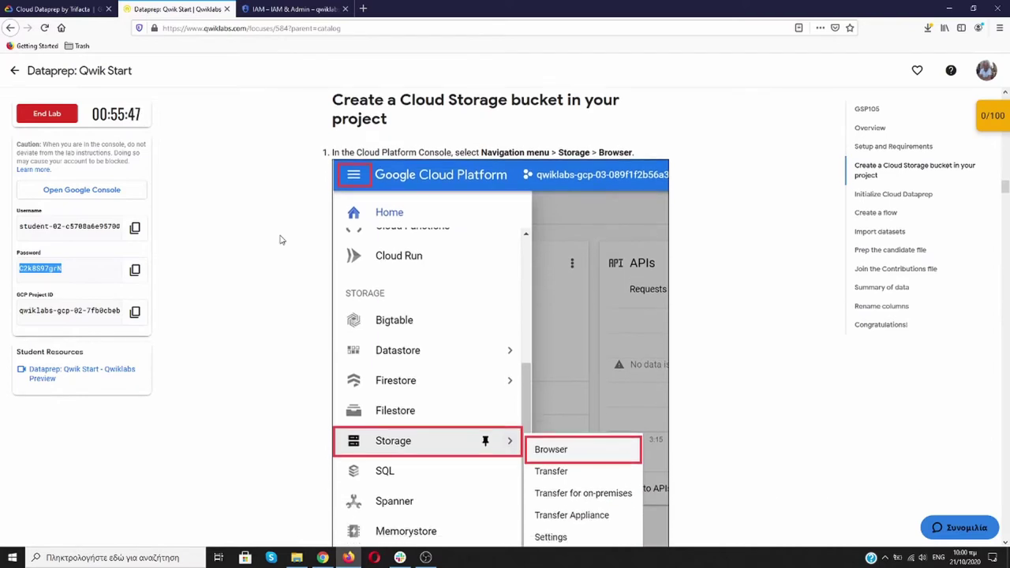
click(290, 11)
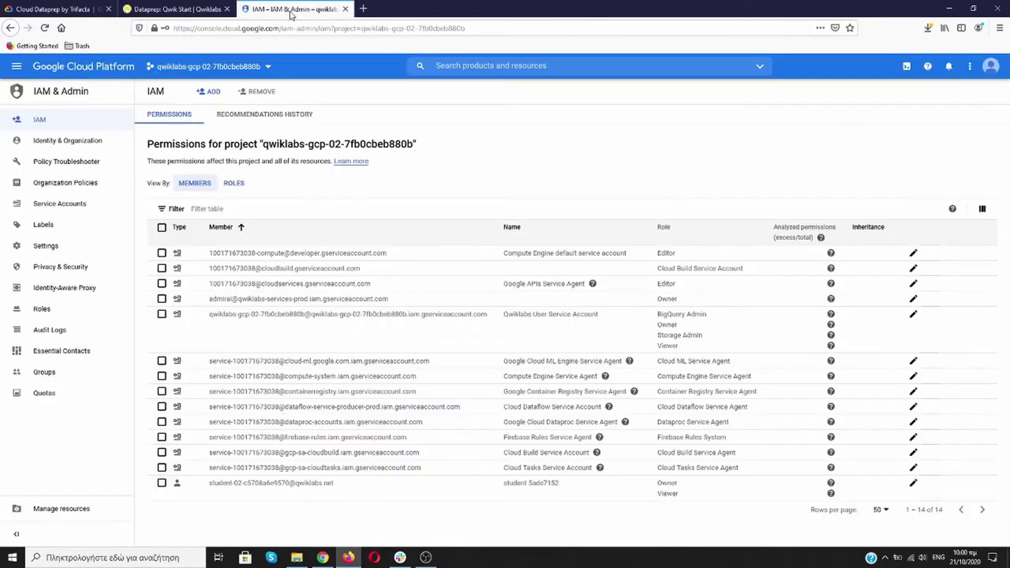
click(18, 69)
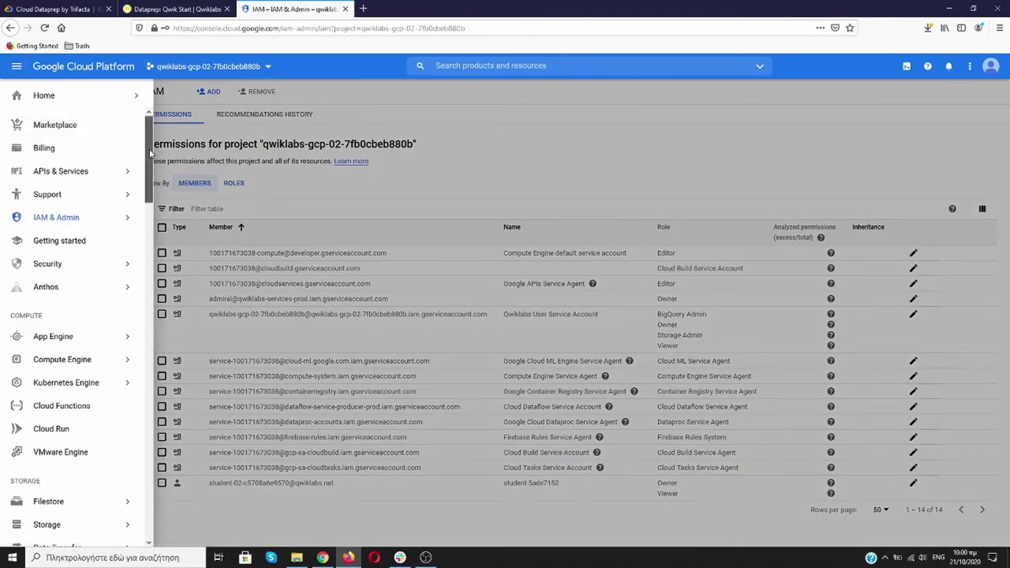
scroll(155, 177, down, 2)
scroll(154, 177, down, 2)
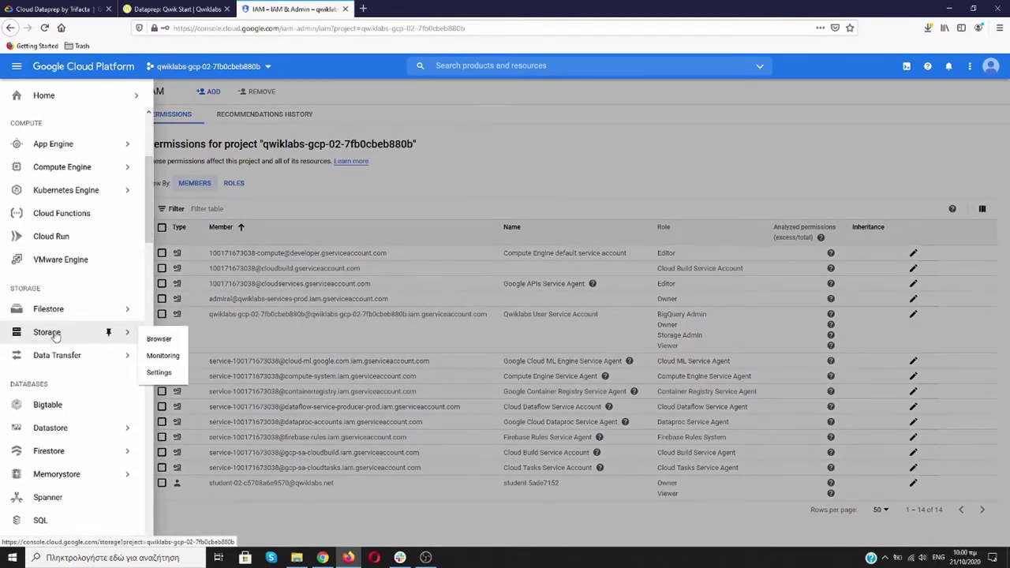
click(56, 335)
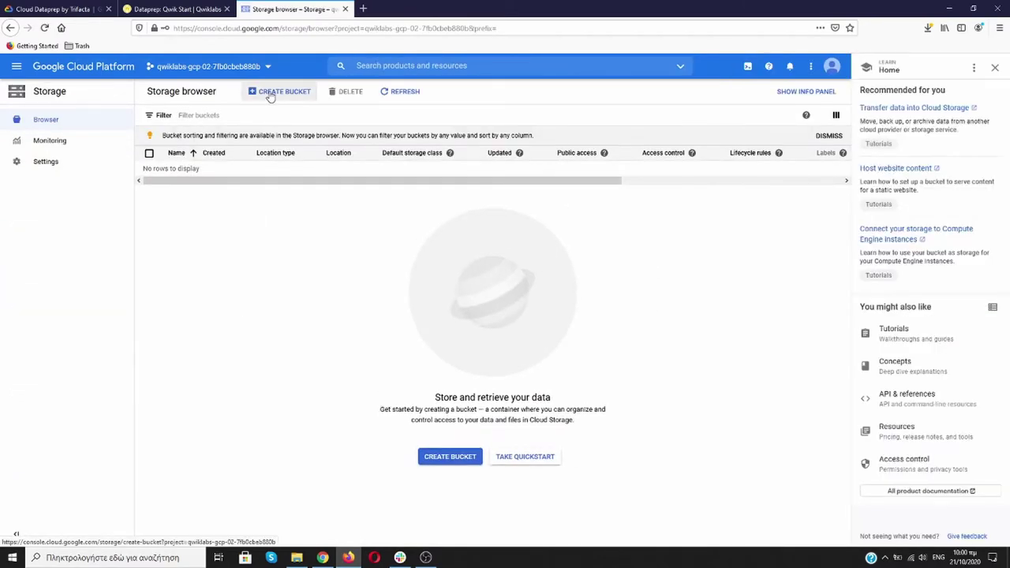
Step: Start a new bucket in the Storage browser and consult the lab's instructions for naming it
click(996, 67)
click(265, 94)
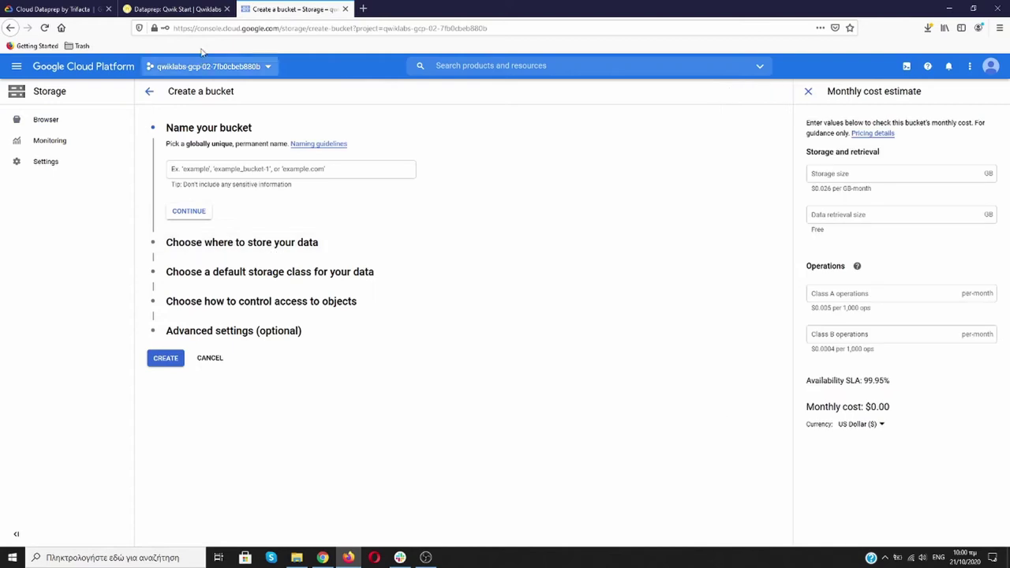
click(177, 9)
scroll(204, 264, down, 5)
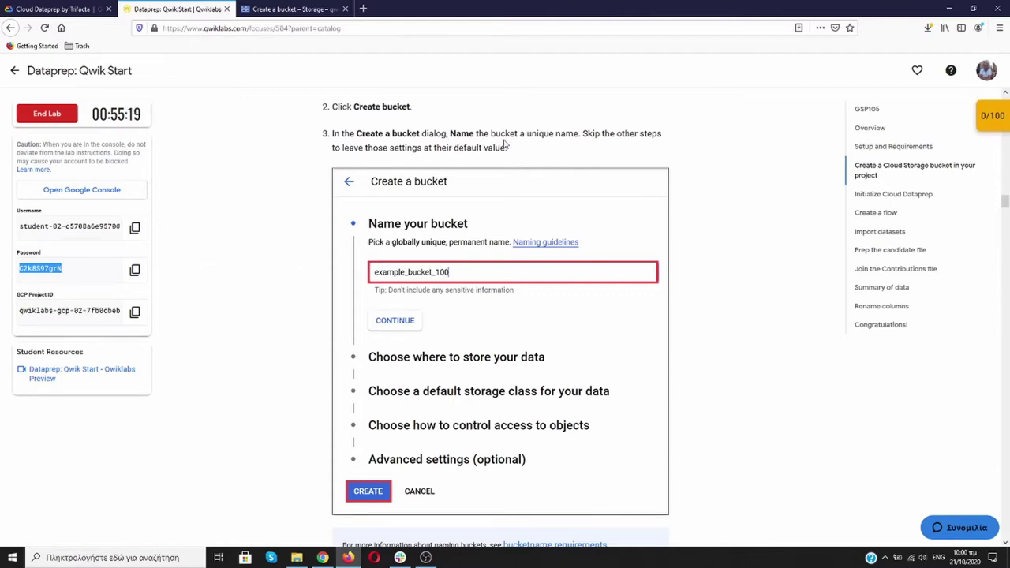
click(300, 13)
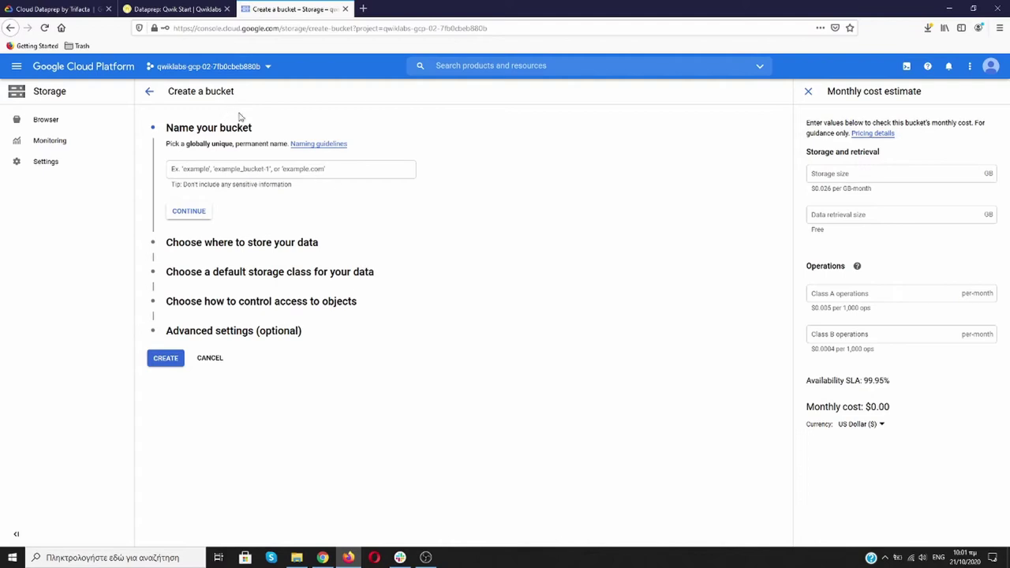
click(331, 171)
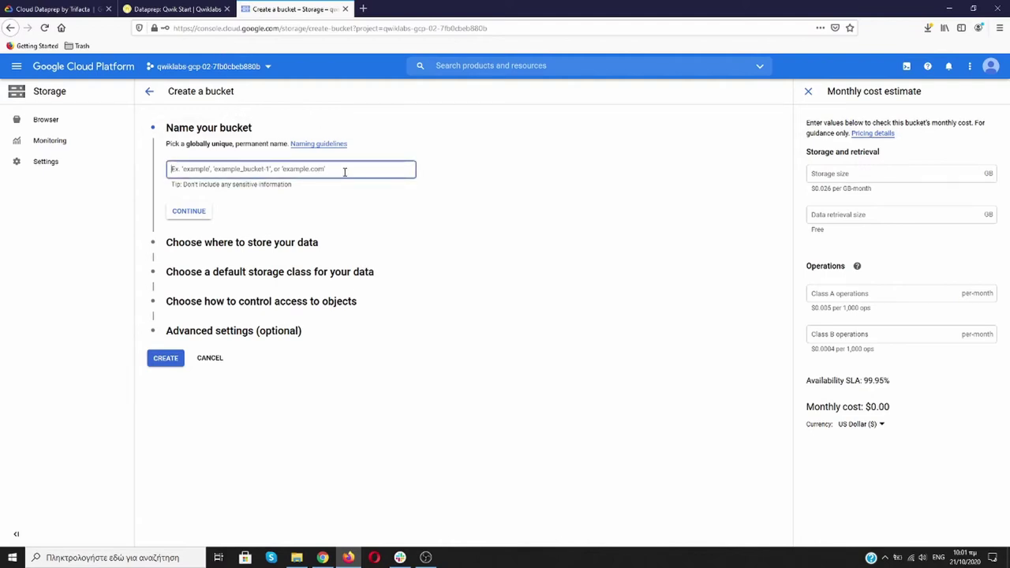
Step: Name the bucket with the lab's GCP Project ID, qwiklabs-gcp-02-7fb0cbeb880b, copied from the lab page
click(180, 9)
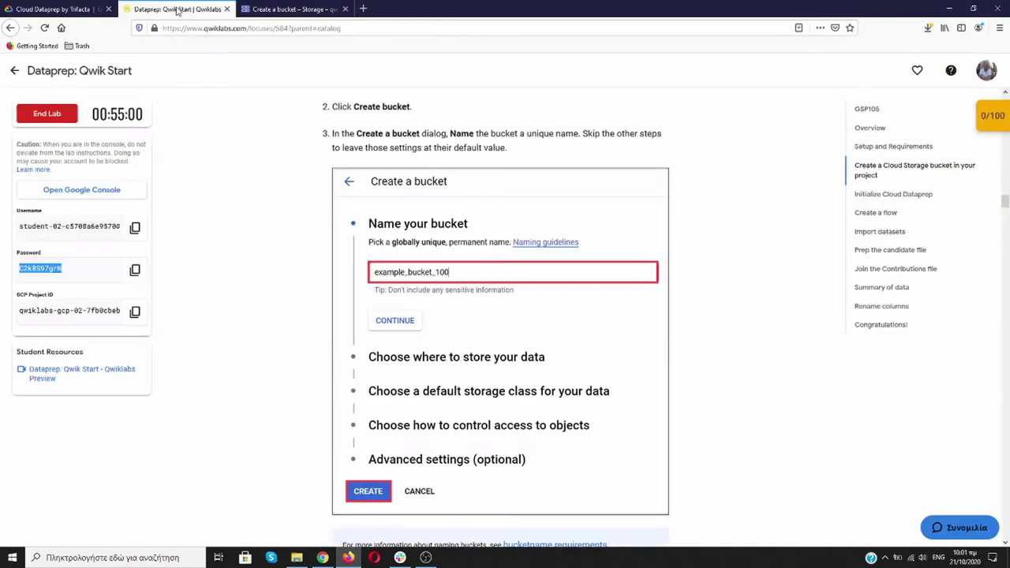
click(135, 312)
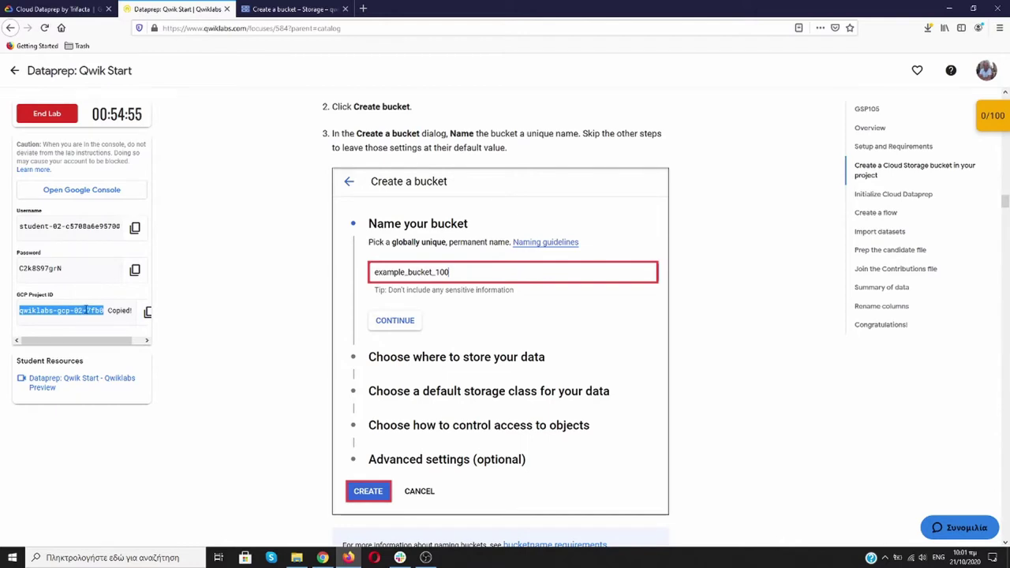
click(292, 9)
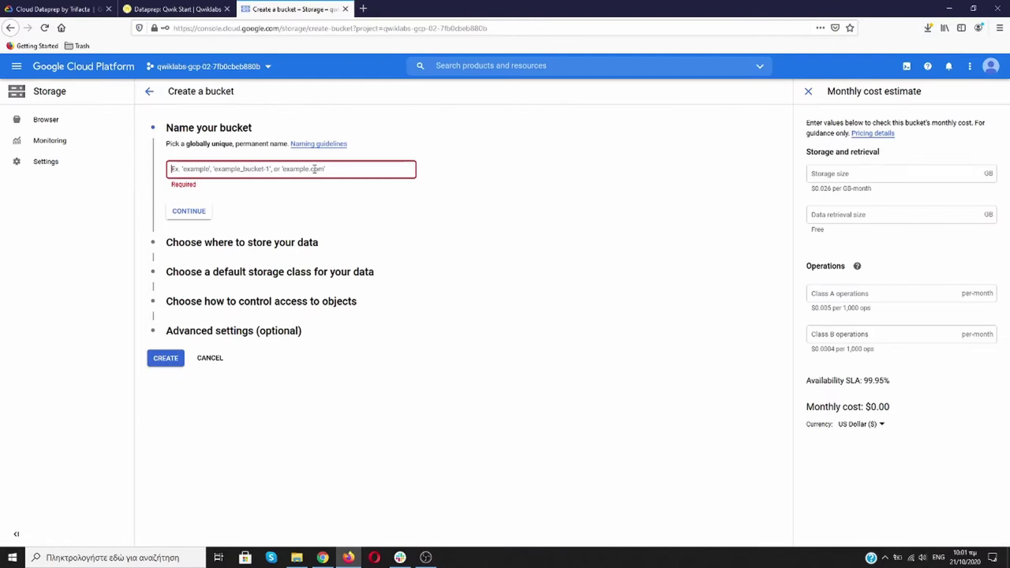
key(ctrl+v)
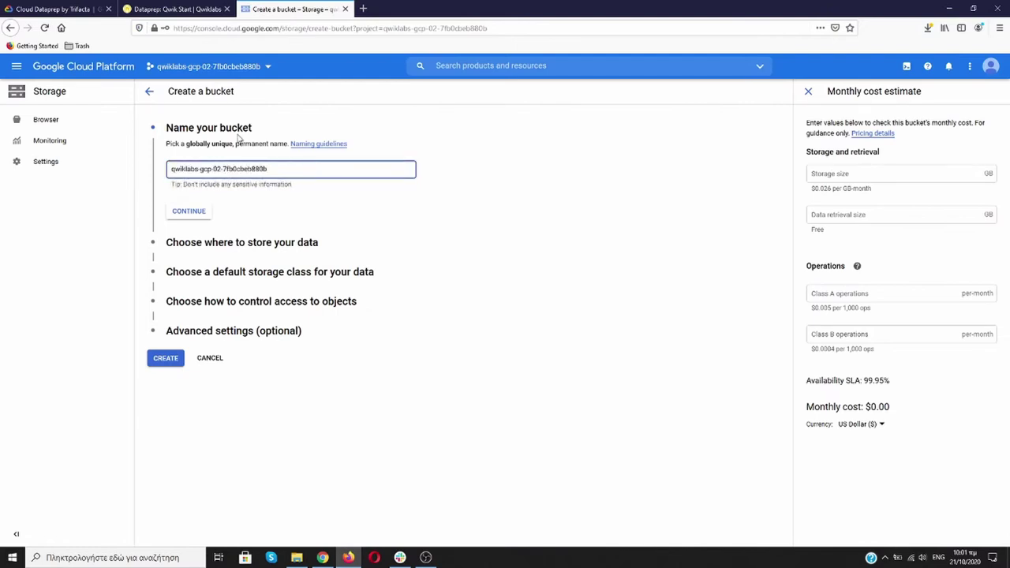
Step: Check the lab's remaining bucket instructions and create the bucket with all other settings at their defaults
click(180, 9)
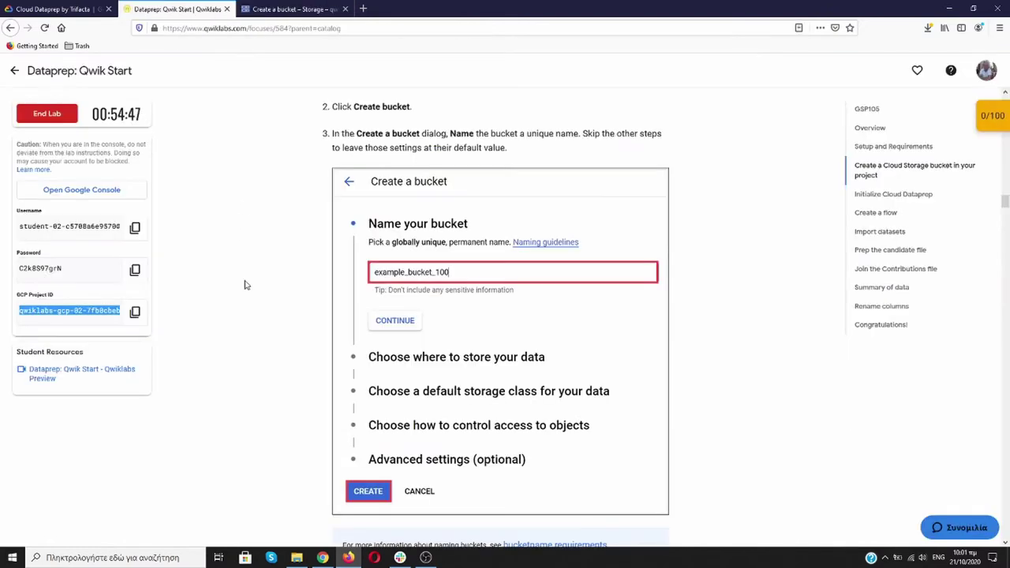
scroll(245, 285, down, 3)
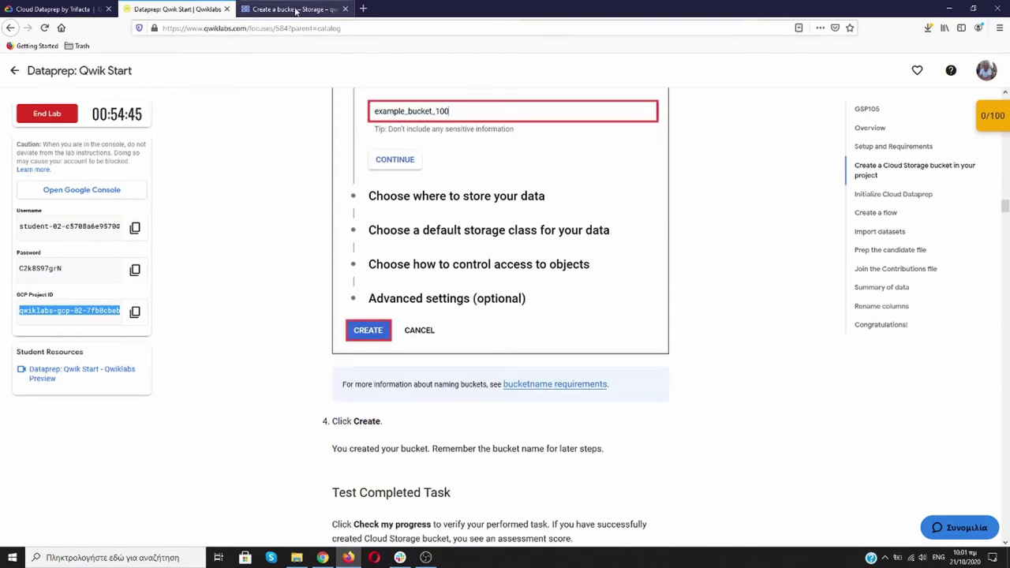
click(297, 9)
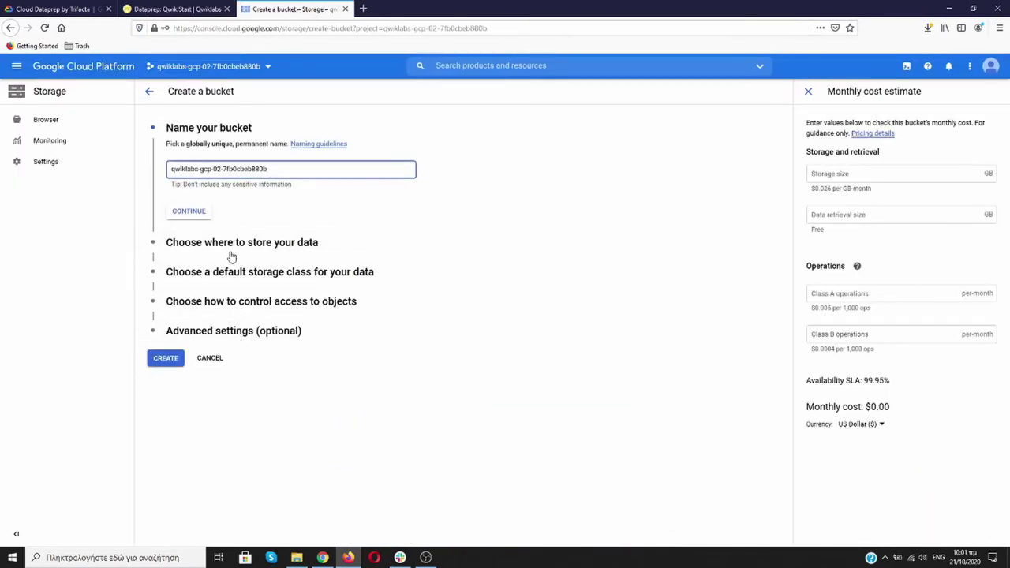
click(166, 365)
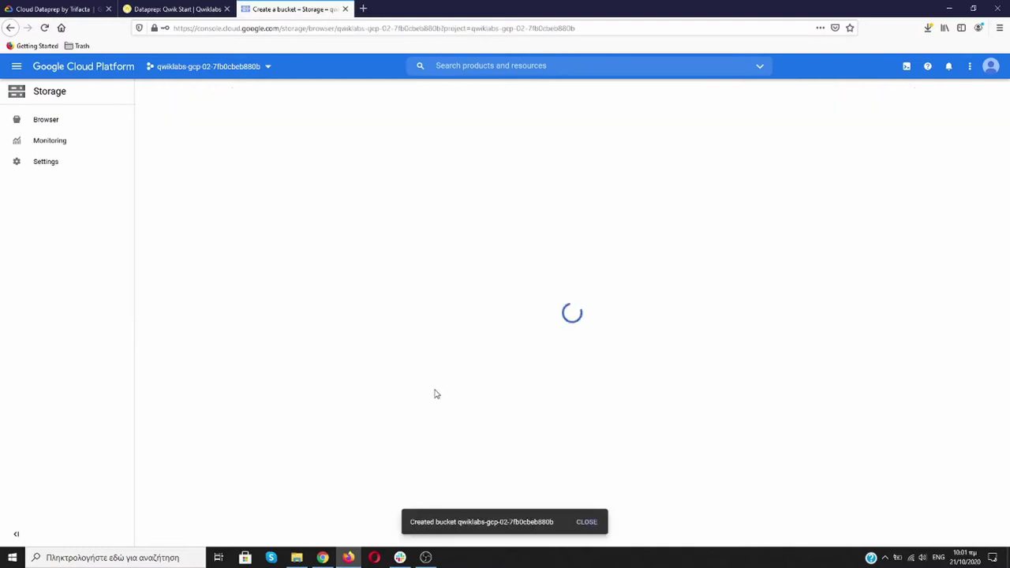
click(587, 521)
Step: Have the lab verify progress on the Create a Cloud Storage bucket task and view the checkpoint scores
click(188, 10)
scroll(253, 255, down, 5)
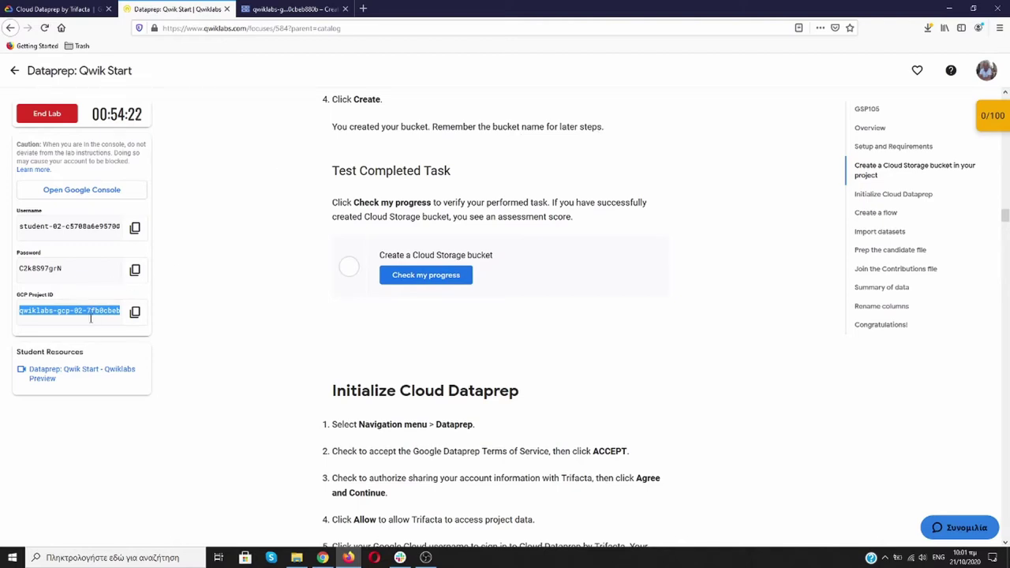
click(441, 276)
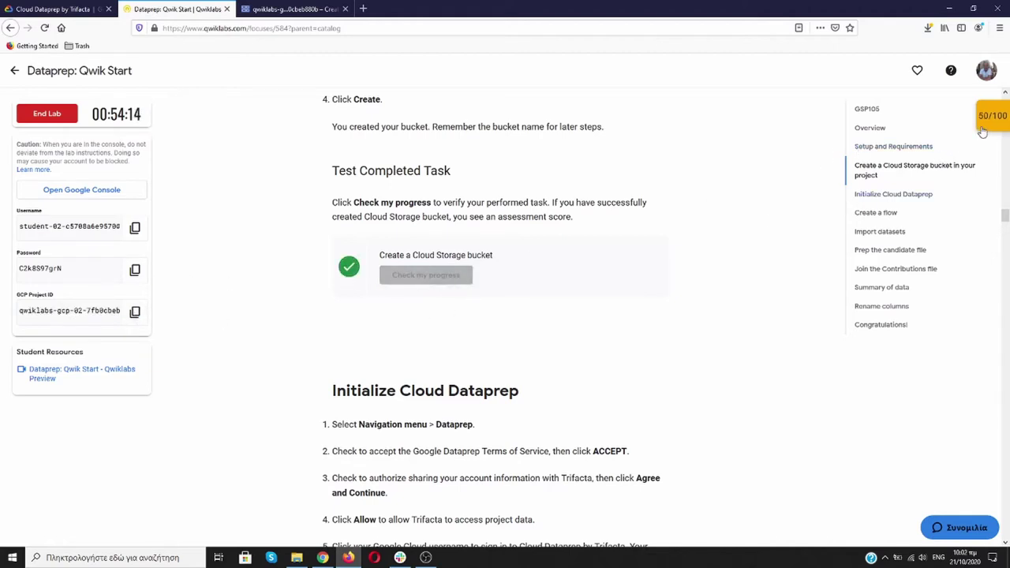
mouse_move(983, 132)
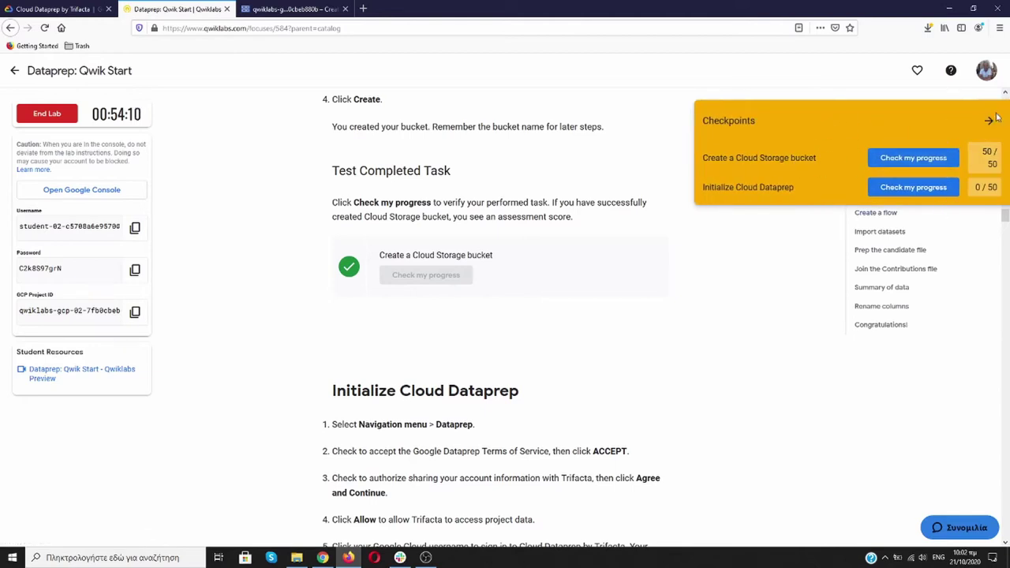
Step: Read the lab's Initialize Cloud Dataprep instructions, including the first-time setup step
scroll(736, 160, down, 3)
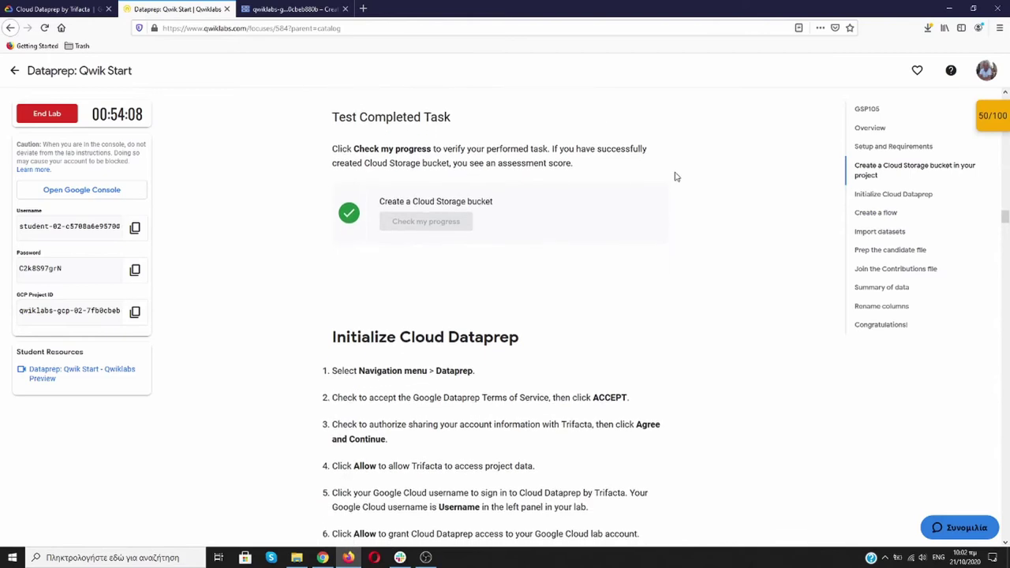
scroll(676, 177, down, 3)
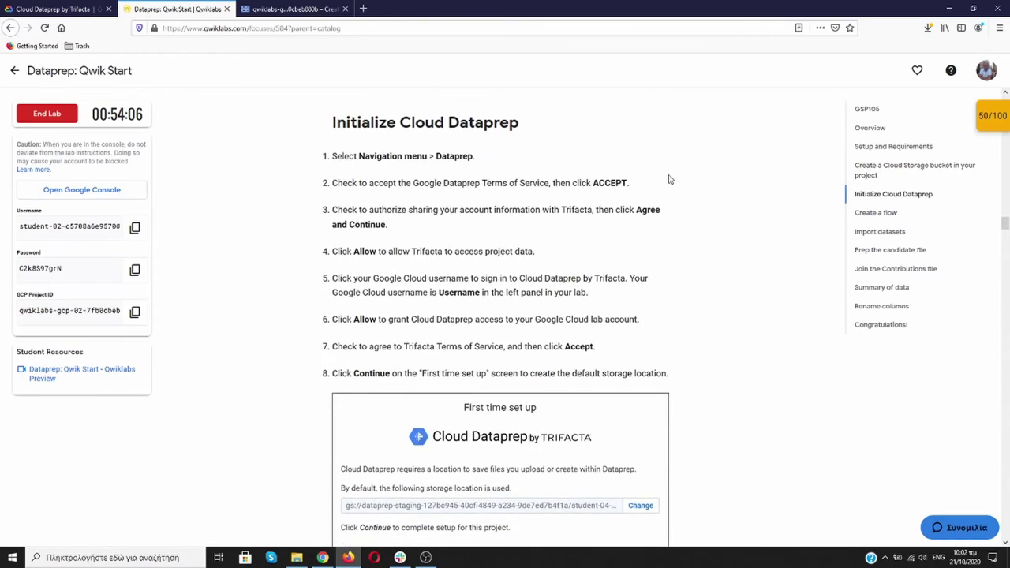
scroll(496, 144, down, 2)
scroll(490, 141, up, 2)
scroll(483, 244, down, 1)
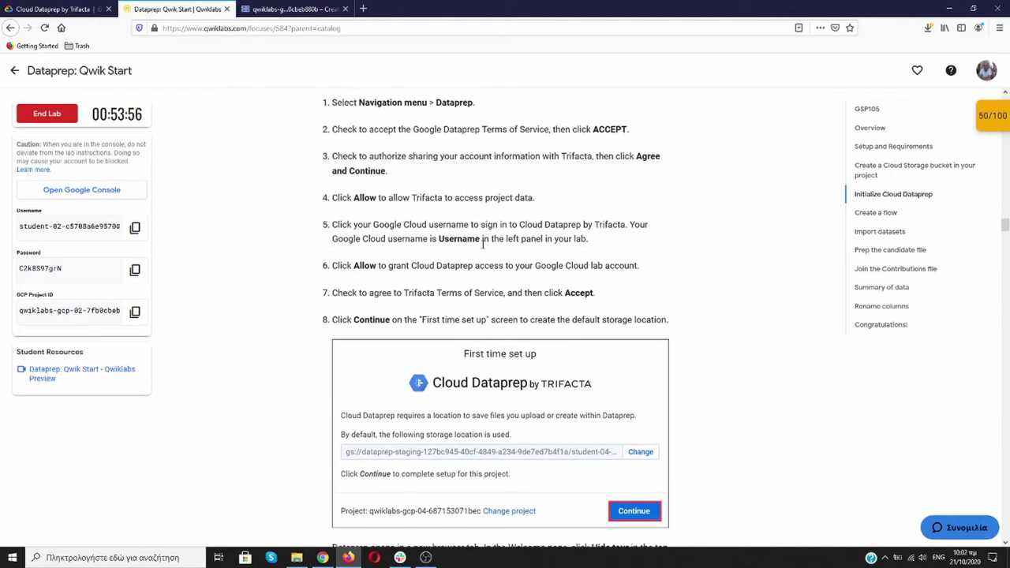
Step: Open Dataprep for the project from the Google Cloud console and accept the Google Dataprep Terms of Service
click(286, 10)
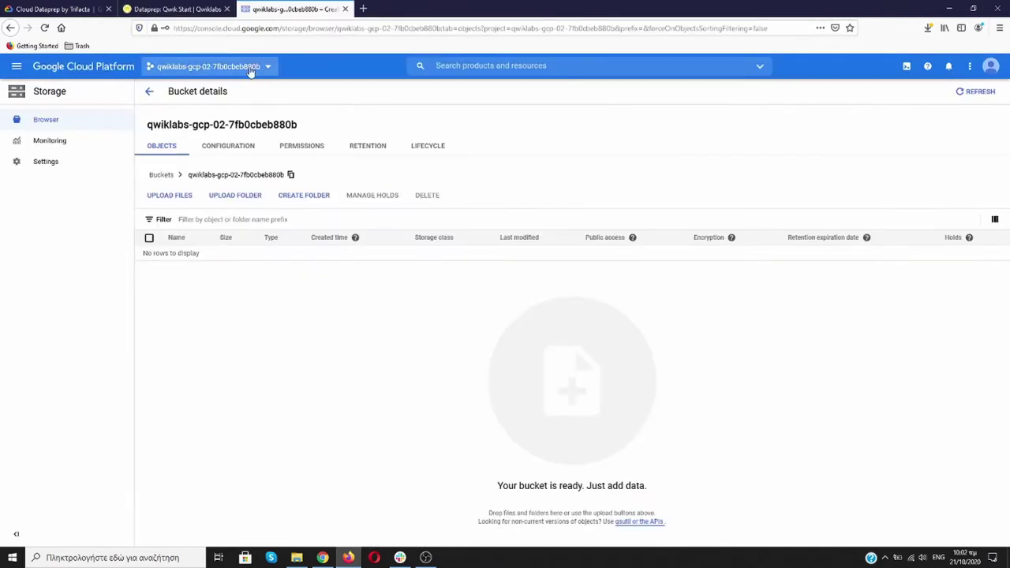
click(17, 68)
scroll(155, 218, down, 3)
scroll(155, 219, down, 5)
mouse_move(142, 258)
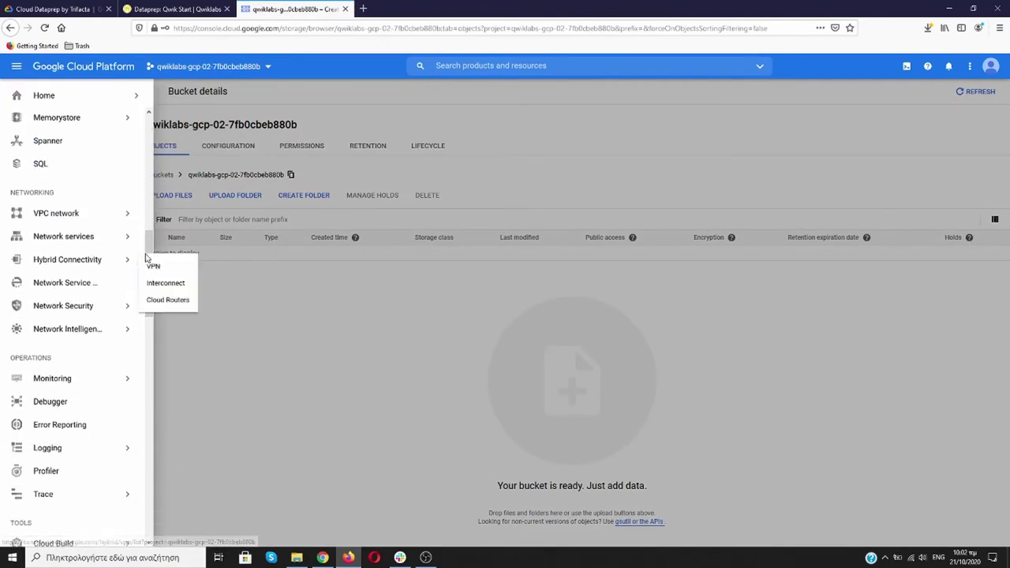
scroll(154, 300, down, 10)
scroll(164, 347, down, 5)
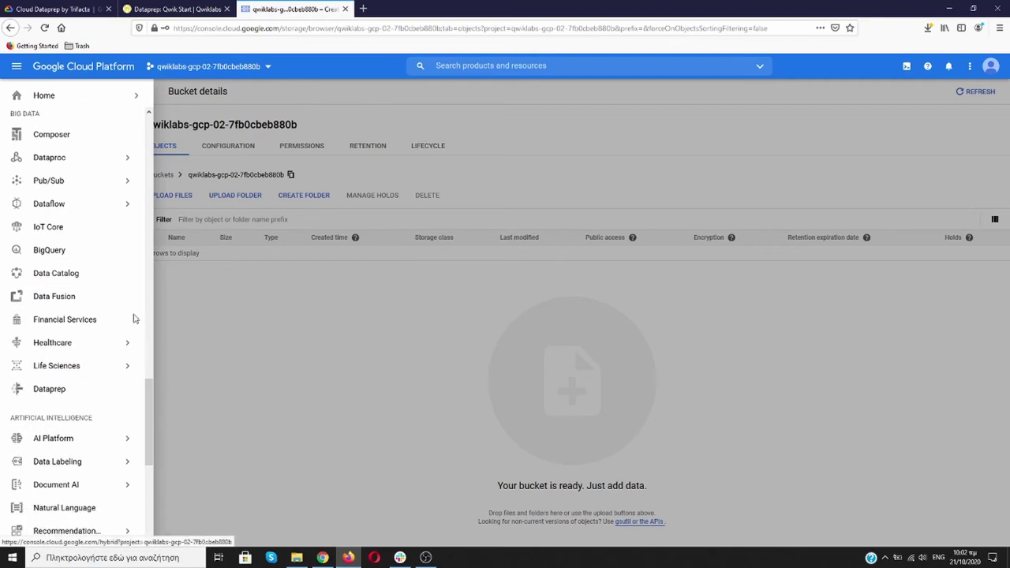
click(49, 390)
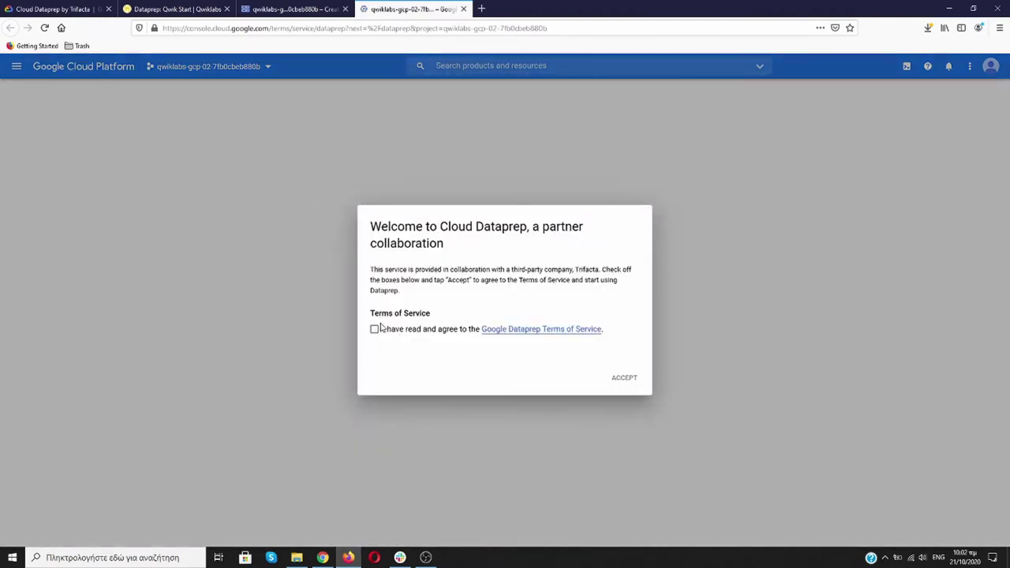
click(375, 329)
click(621, 378)
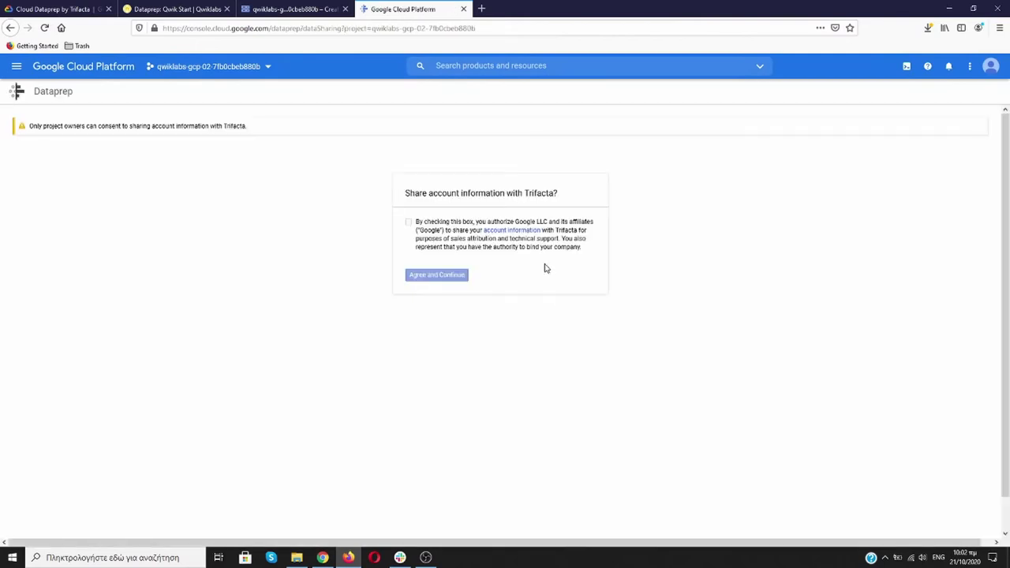
Step: Authorize sharing account information with Trifacta and grant it access to the project data using the lab's student account
click(409, 223)
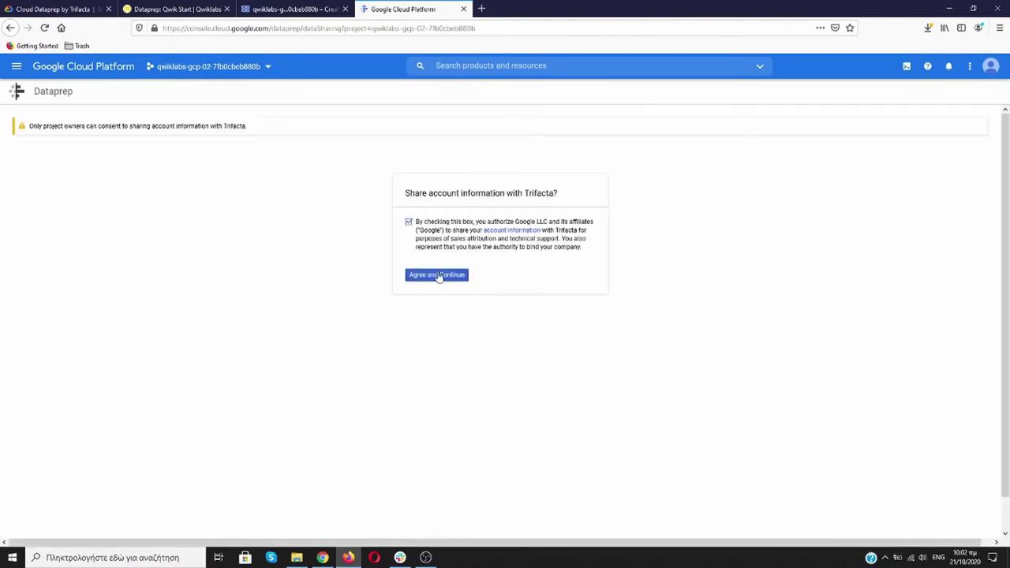
click(440, 277)
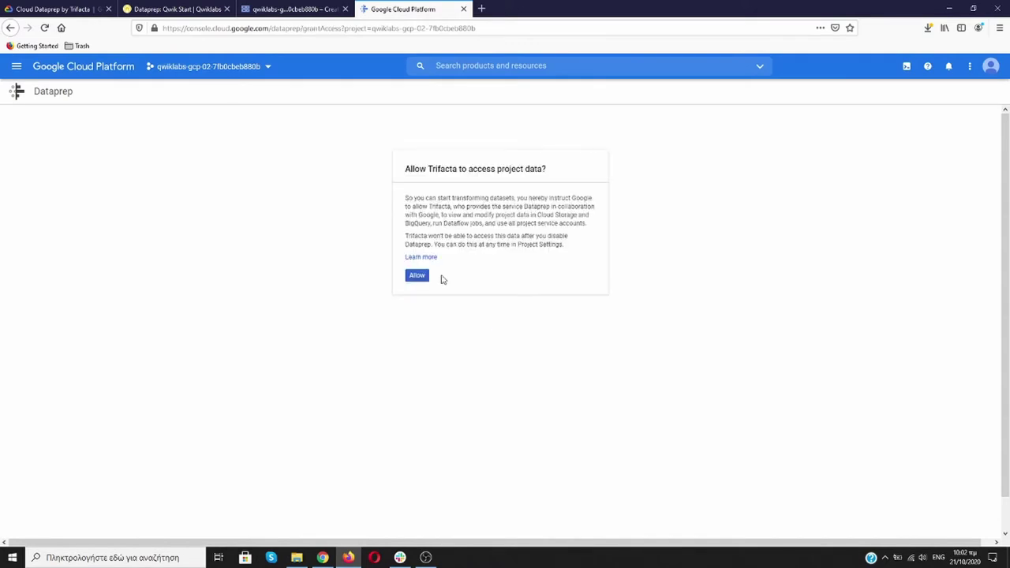
click(425, 278)
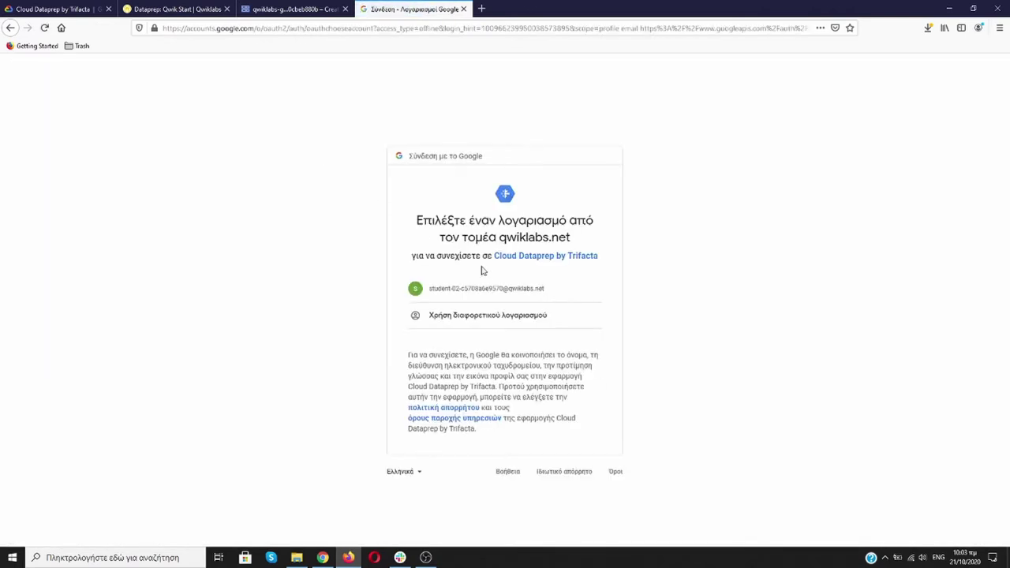
click(487, 288)
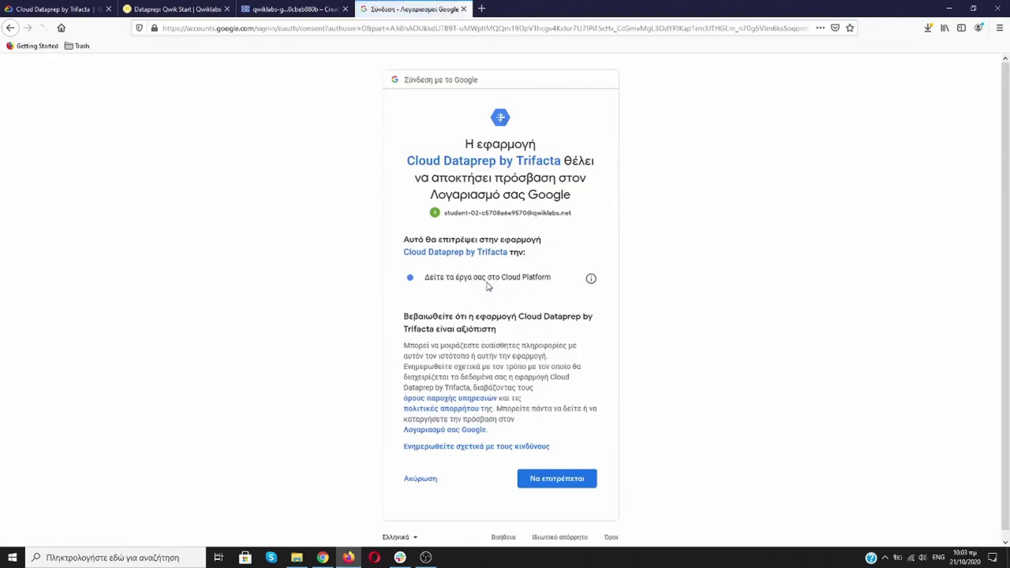
click(570, 481)
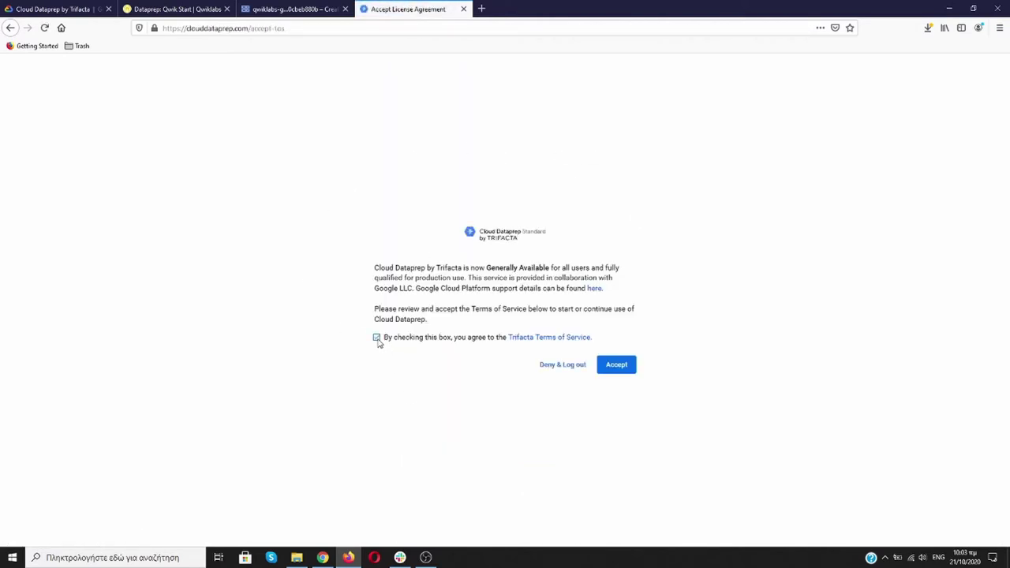
Step: Accept the Trifacta Terms of Service and complete the first-time setup with the default storage location
click(377, 338)
click(620, 367)
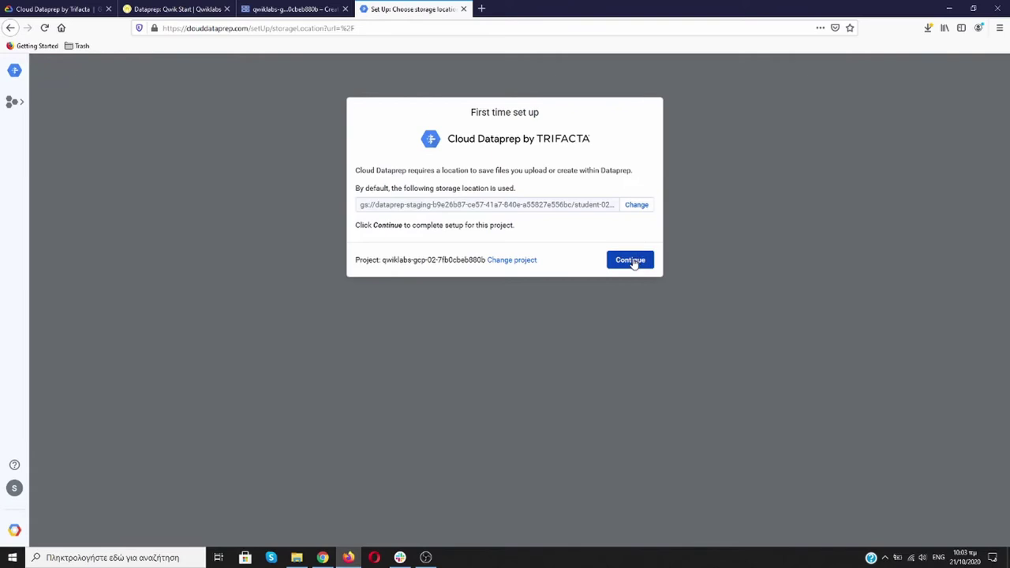
click(632, 261)
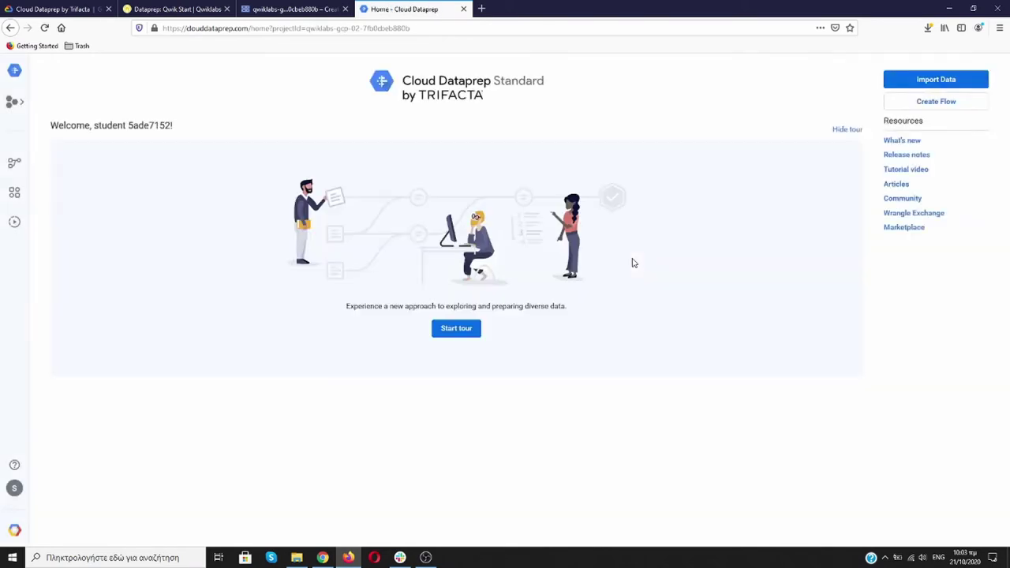
Step: Place the lab instructions beside the Dataprep tab, check the next instruction, and hide the tour on Dataprep's welcome page
click(197, 10)
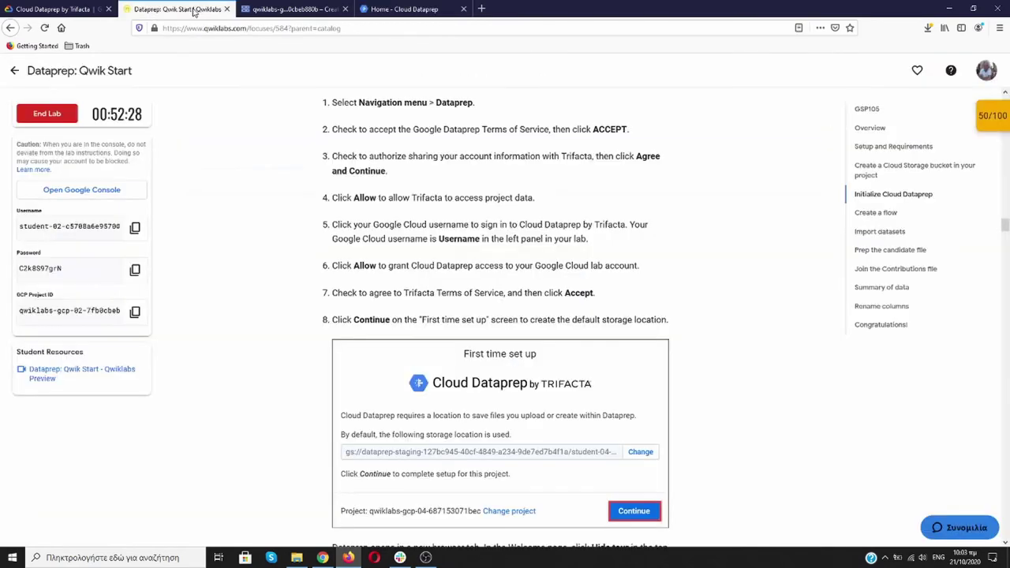
drag(226, 12, 302, 17)
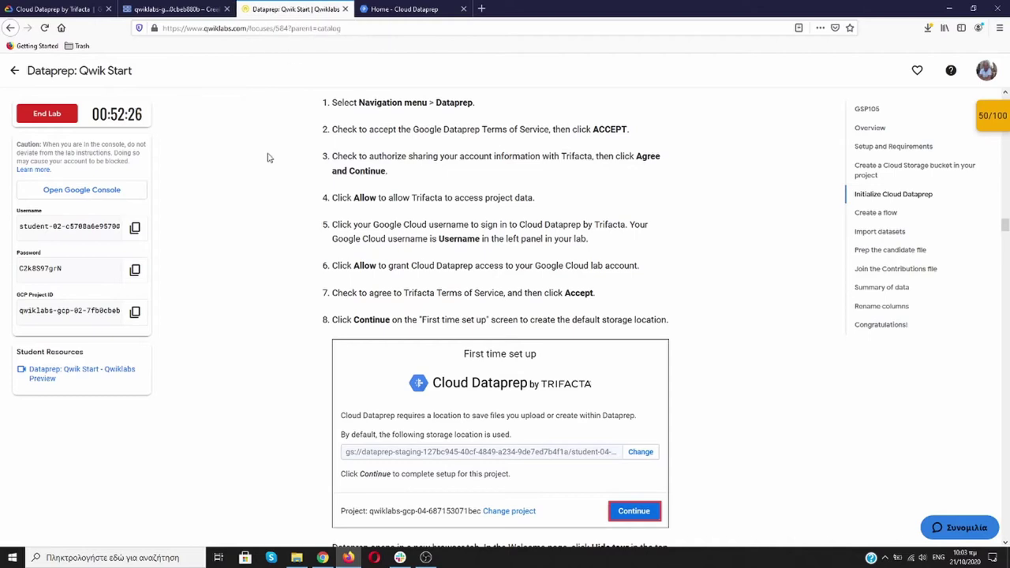
scroll(268, 157, down, 1)
scroll(267, 158, down, 6)
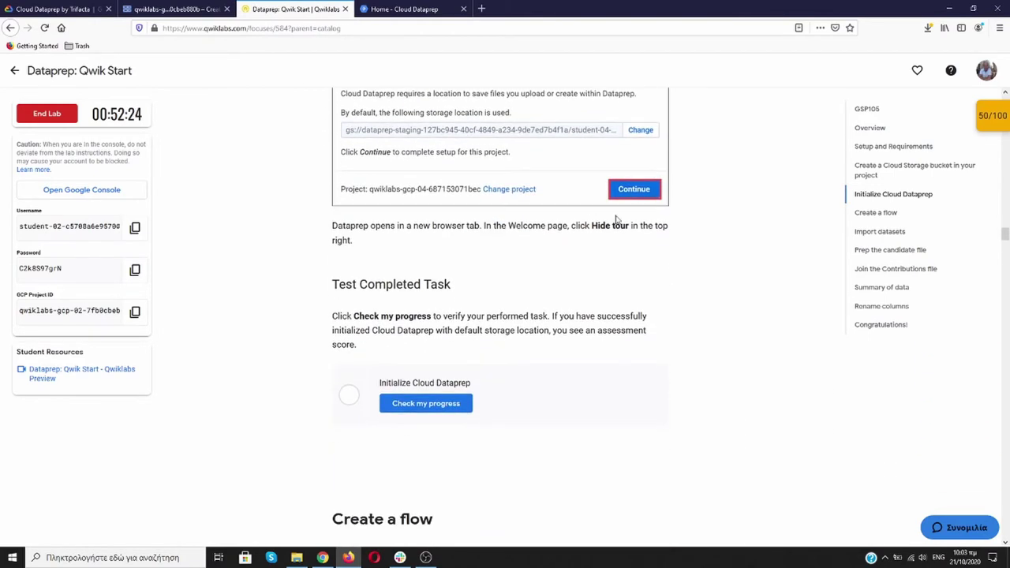
scroll(636, 193, down, 1)
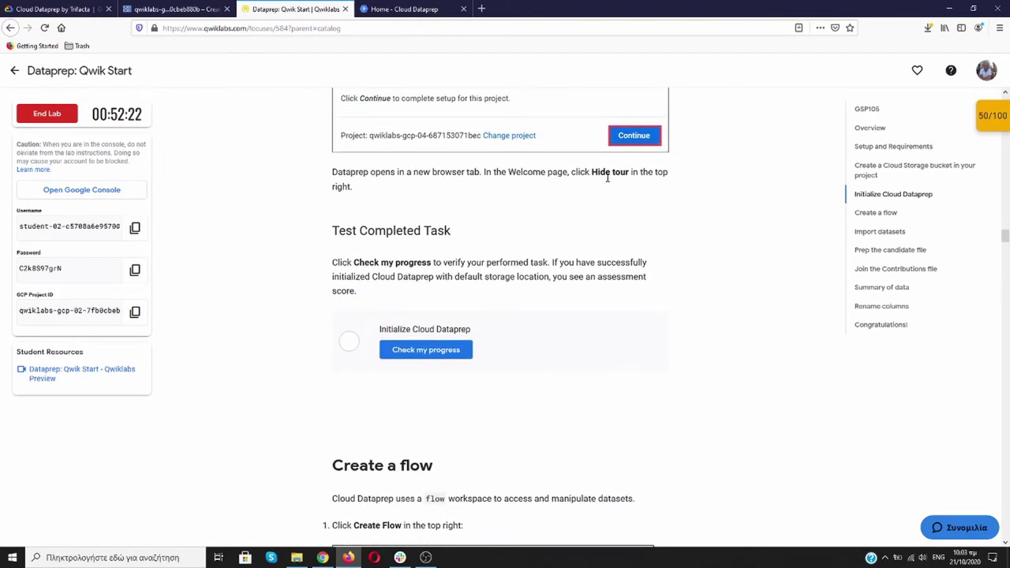
click(415, 9)
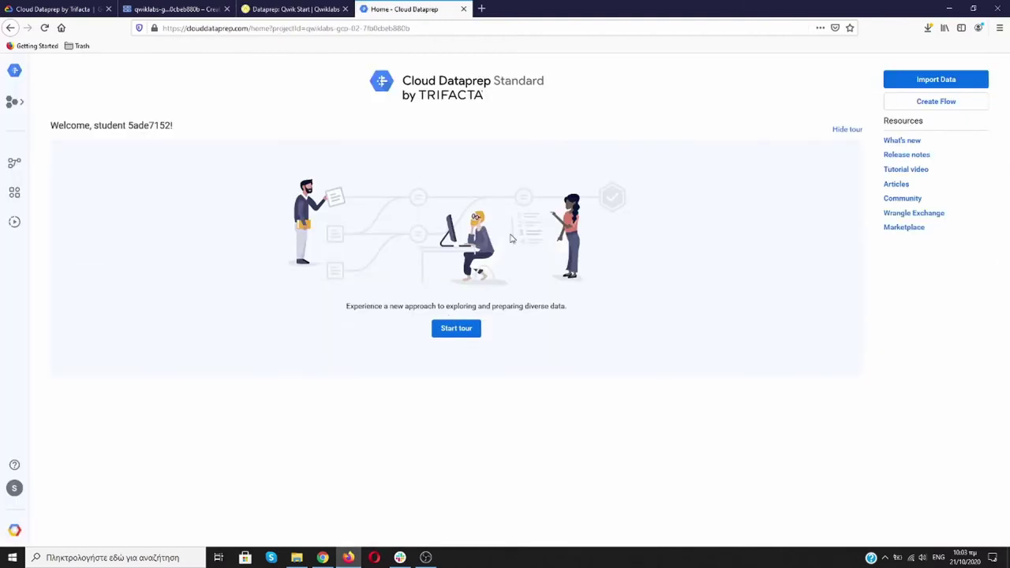
click(847, 130)
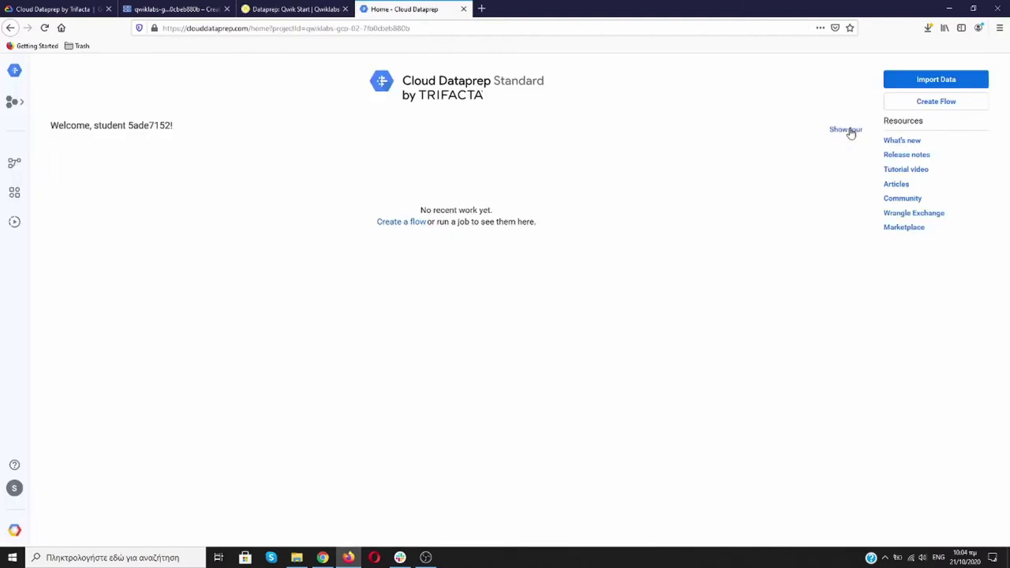
Step: Have the lab verify progress on the Initialize Cloud Dataprep task and read the Create a flow instructions
click(314, 9)
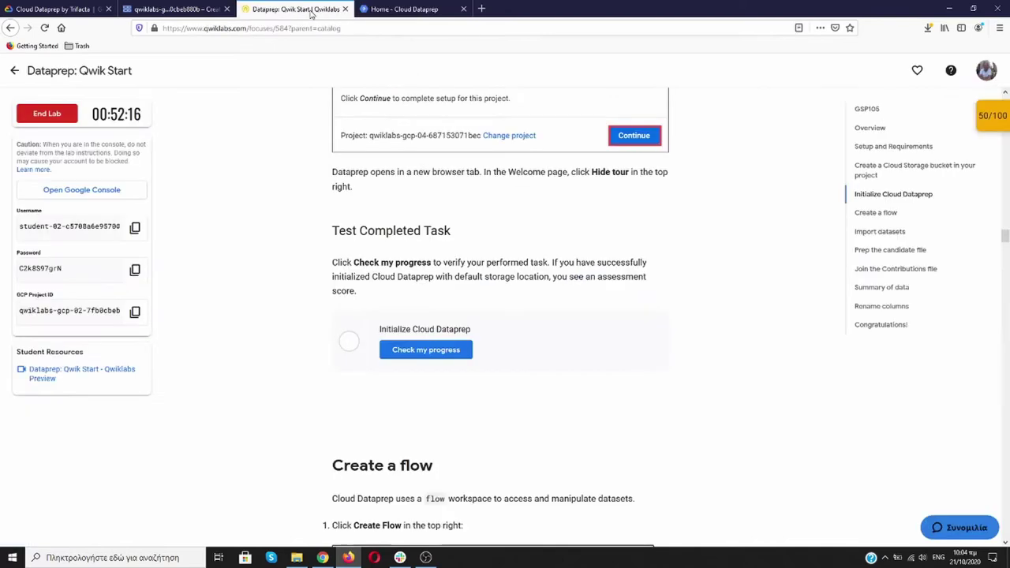
click(446, 351)
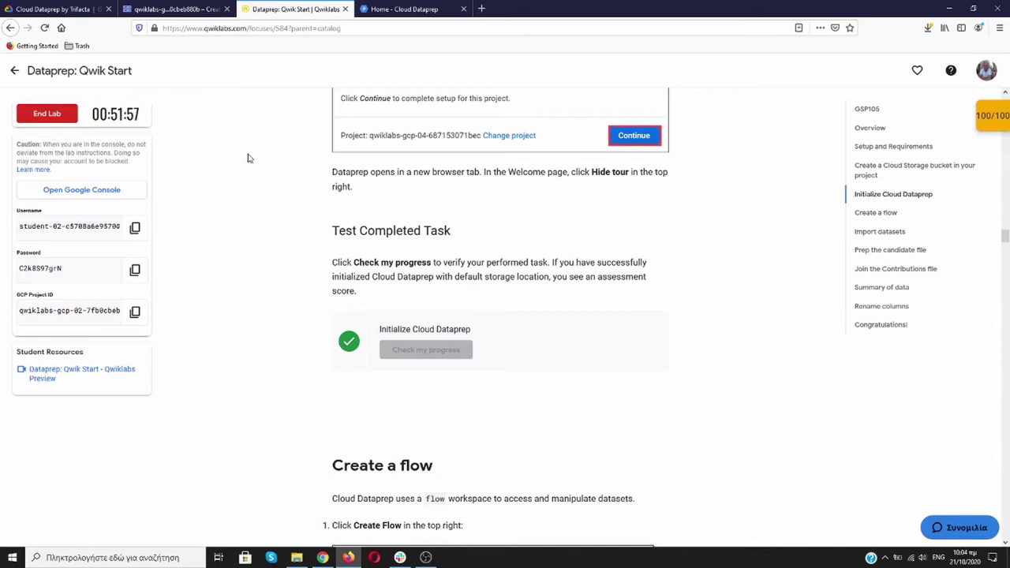
scroll(247, 159, down, 3)
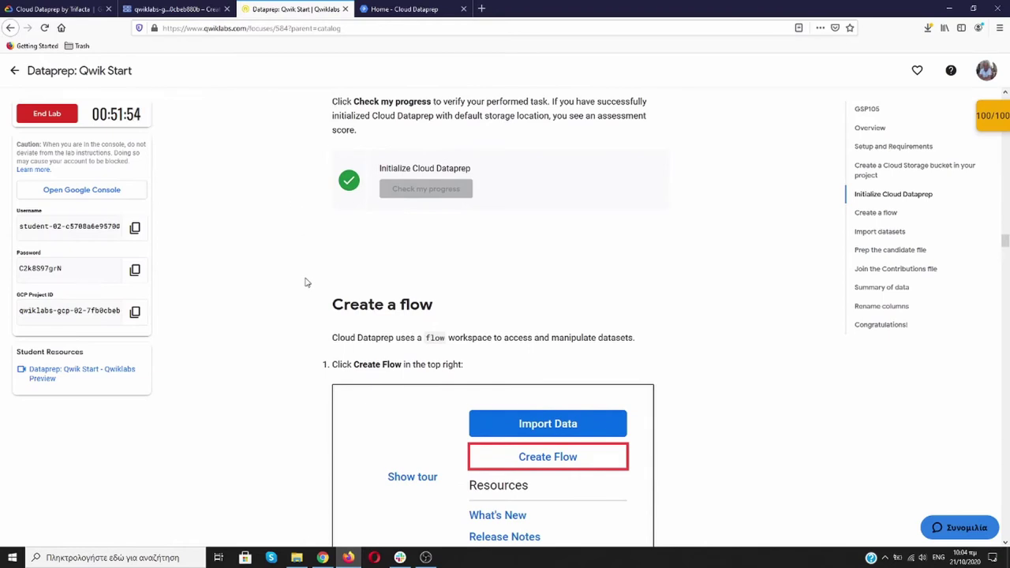
scroll(307, 282, down, 2)
scroll(307, 282, down, 2)
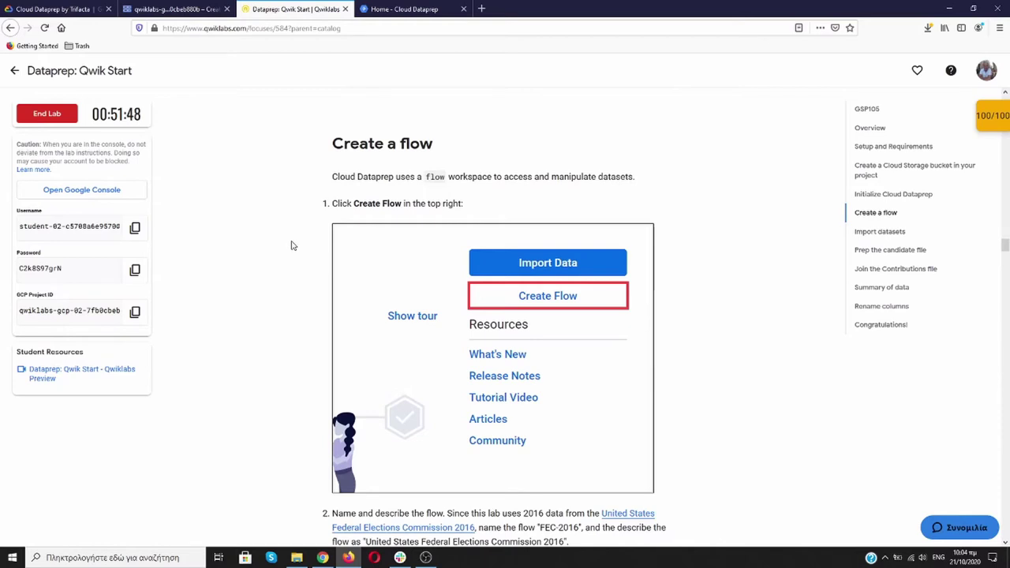
scroll(291, 246, down, 1)
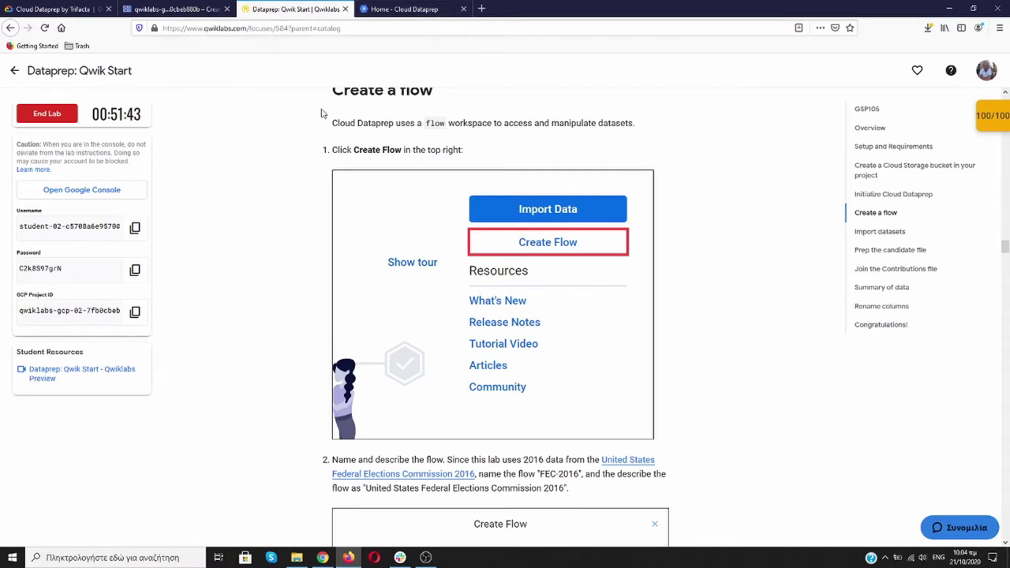
Step: Start a new flow in Dataprep and name it FEC-2016, copying the name from the lab instructions
click(407, 10)
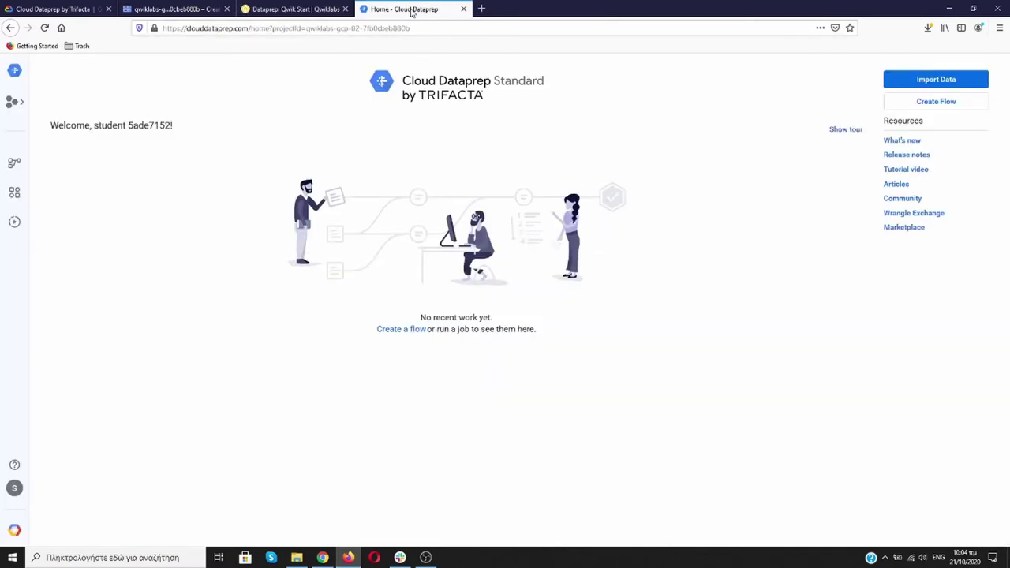
click(304, 10)
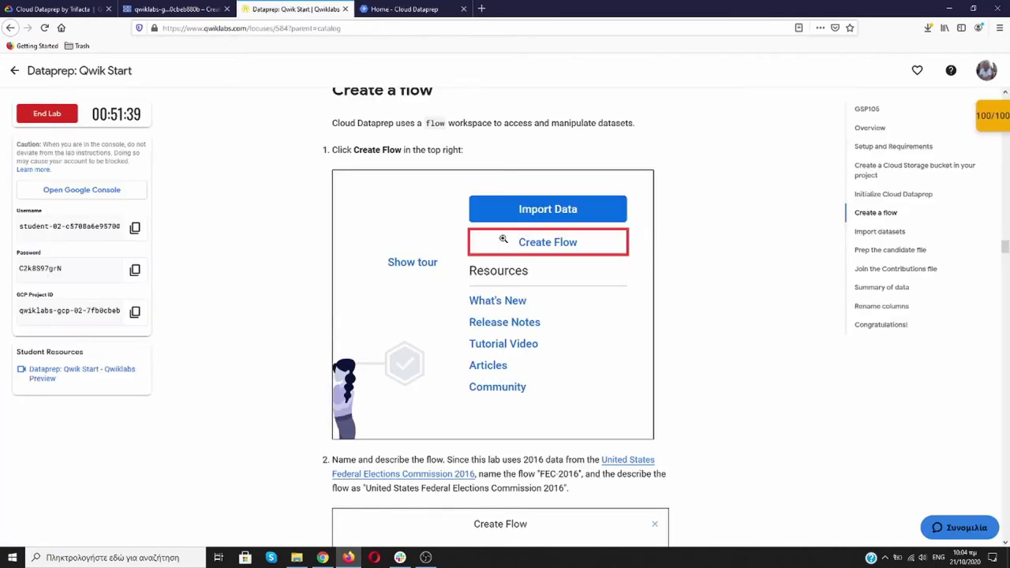
click(404, 9)
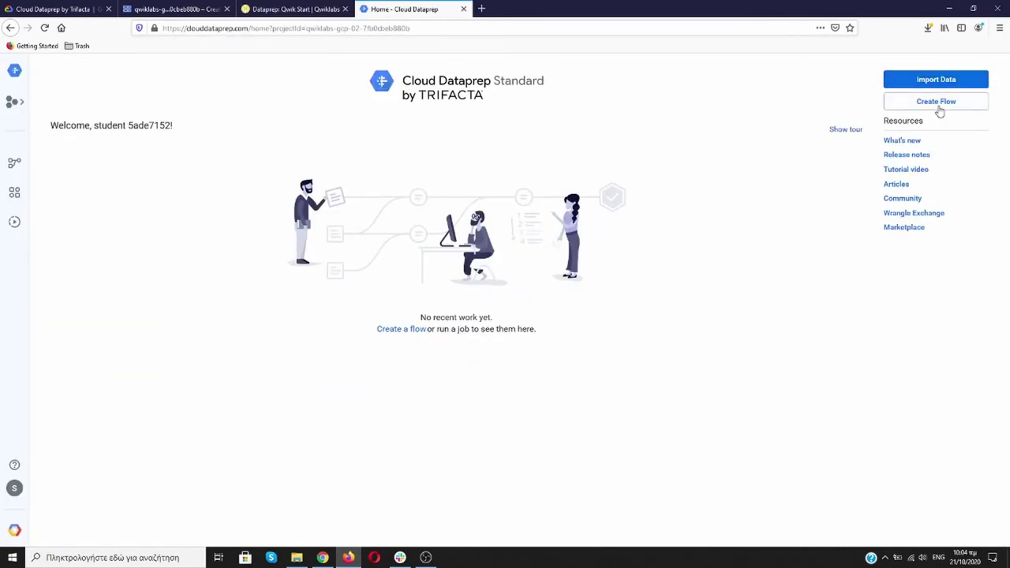
click(938, 103)
click(299, 10)
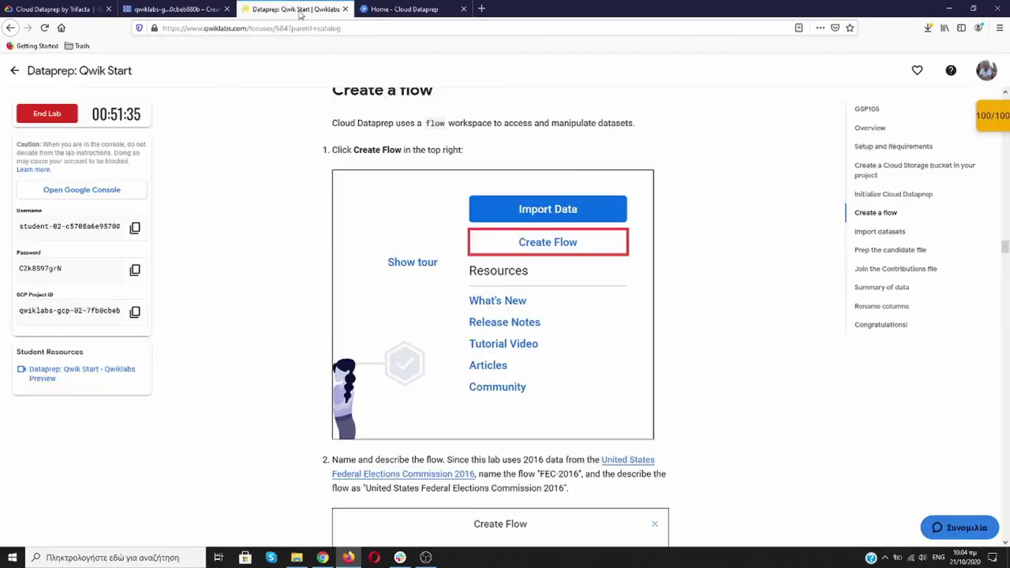
scroll(301, 252, down, 3)
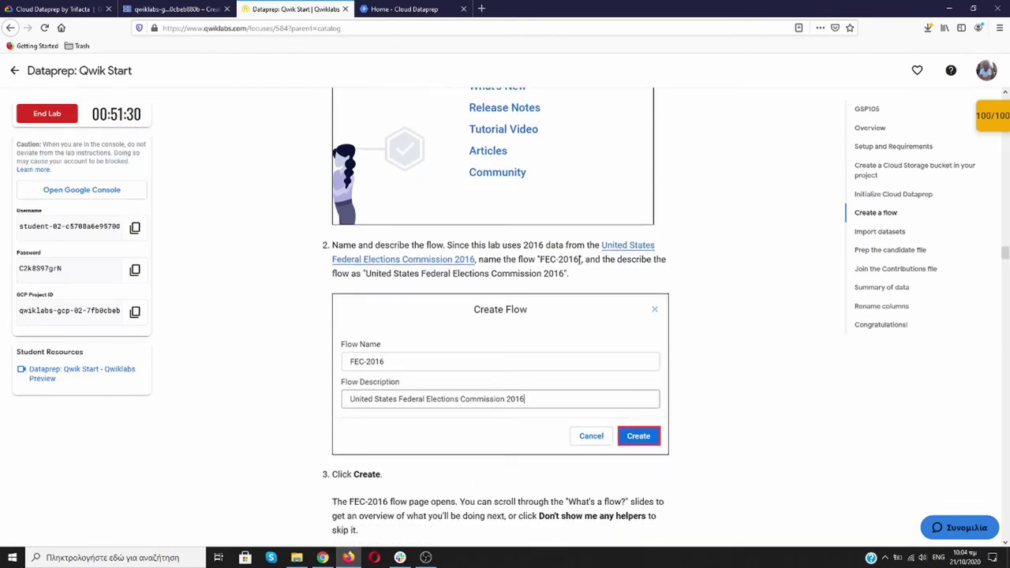
drag(580, 259, 541, 259)
key(ctrl+c)
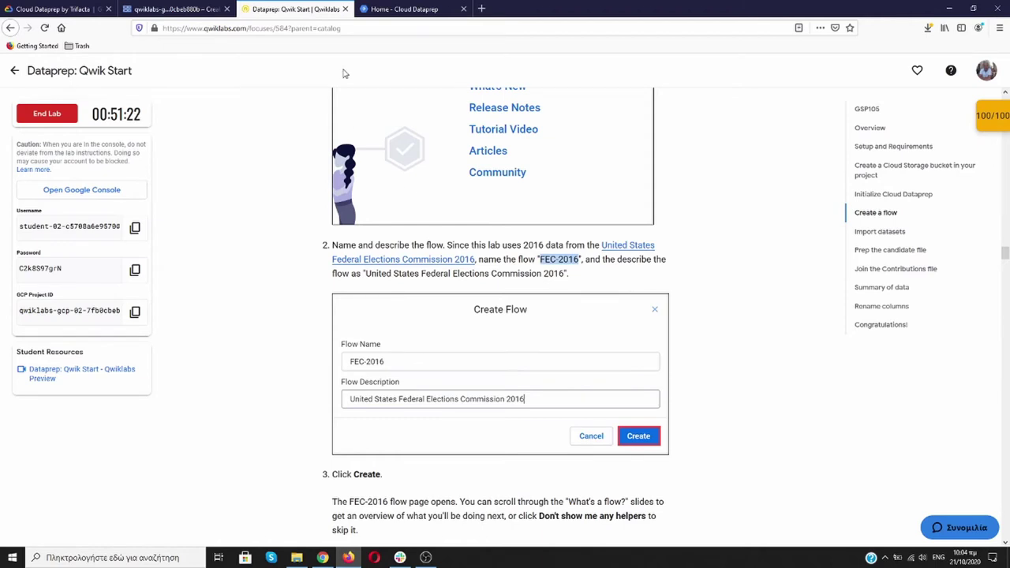
click(403, 9)
key(ctrl+v)
Step: Describe the flow as "United States Federal Elections Commission 2016", copied from the lab instructions, and create it
key(ctrl+shift+Tab)
drag(366, 274, 564, 272)
key(ctrl+c)
key(ctrl+Tab)
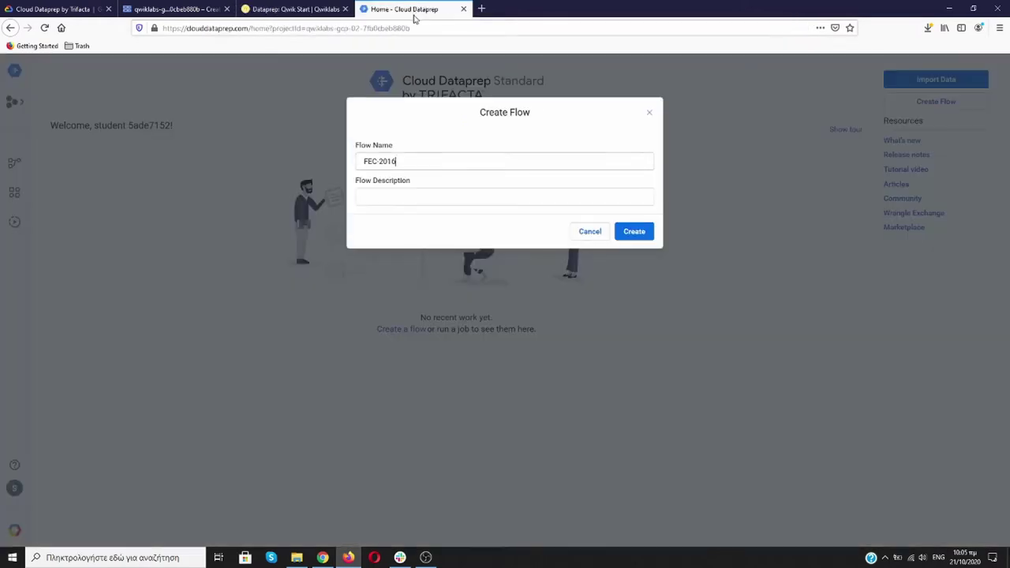
click(406, 197)
key(ctrl+v)
click(311, 9)
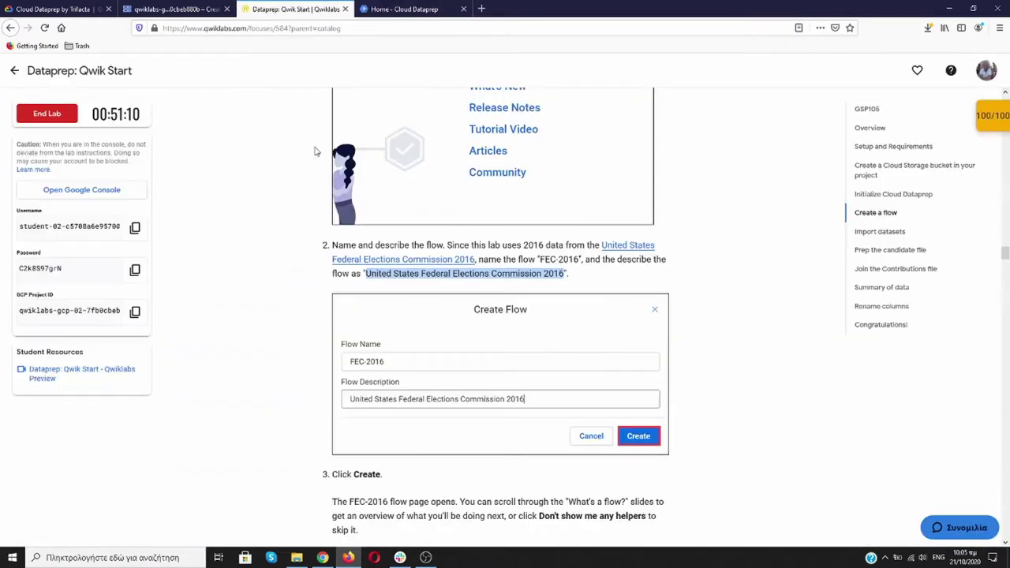
click(454, 8)
click(645, 231)
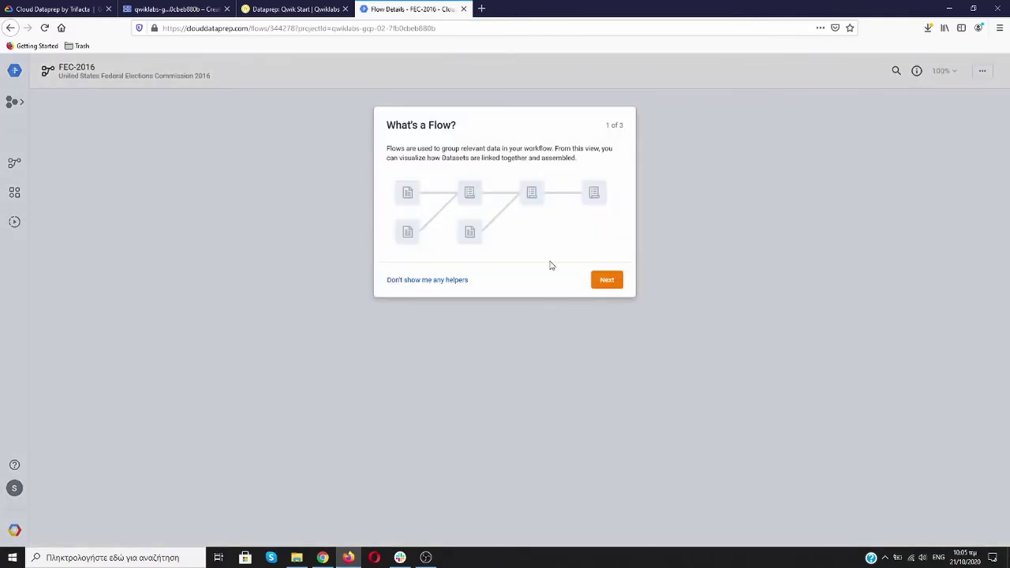
Step: Go through the three introductory "What's a Flow?" slides and close them
click(606, 281)
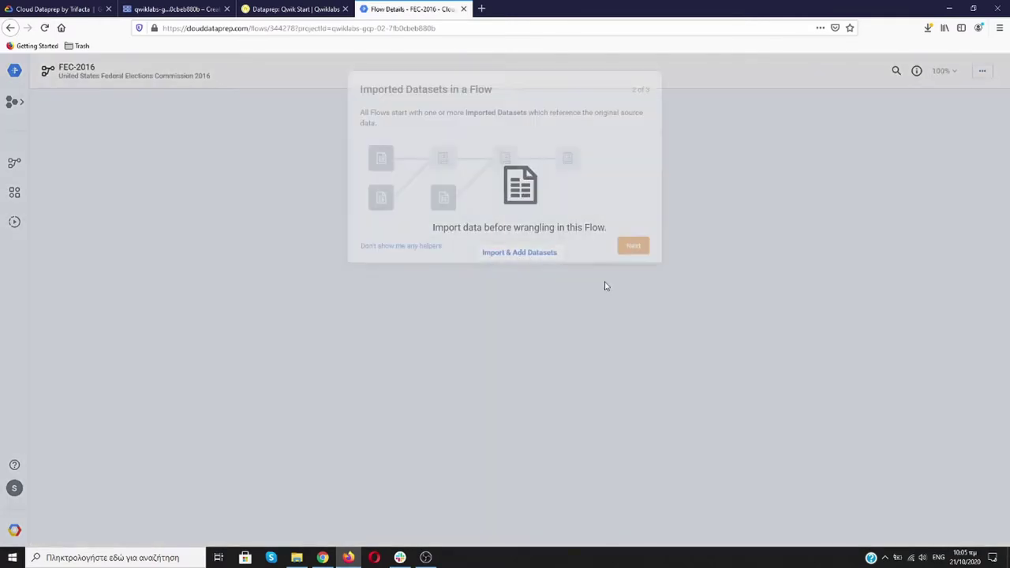
click(640, 285)
click(633, 284)
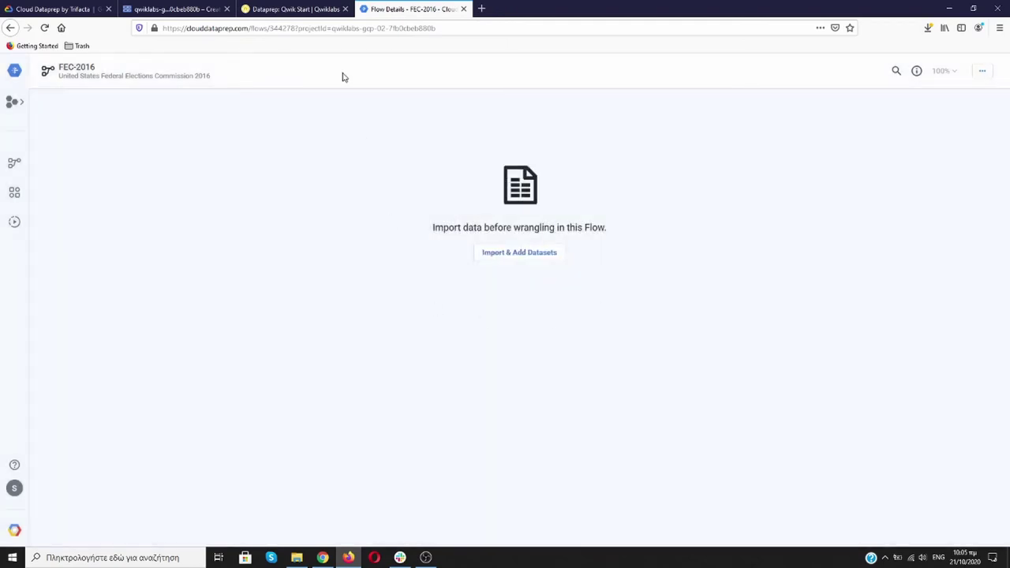
Step: Read the lab's Import datasets instructions and open Import & Add Datasets for the FEC-2016 flow
click(302, 11)
scroll(241, 260, down, 3)
scroll(276, 254, down, 3)
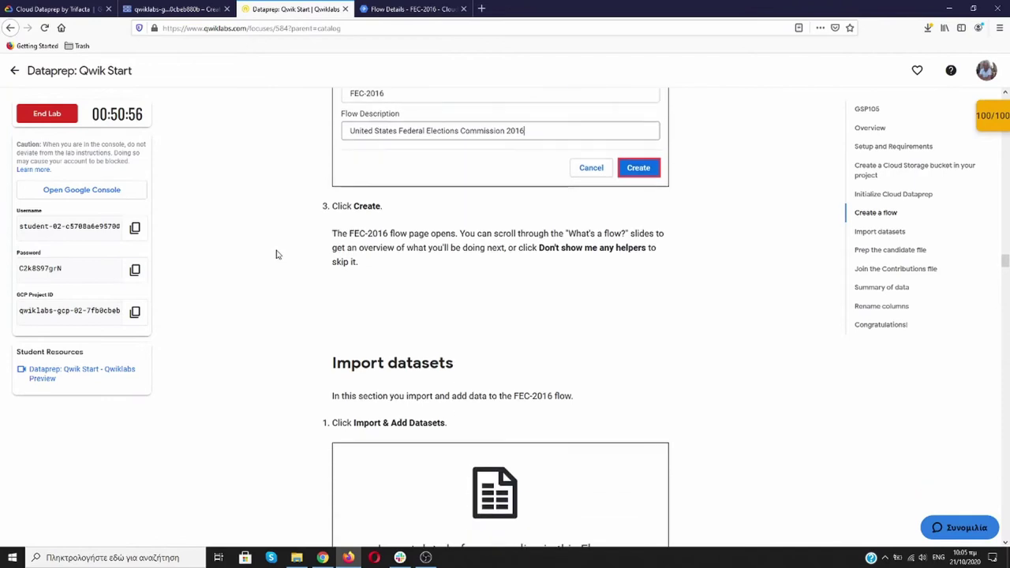
scroll(277, 254, down, 3)
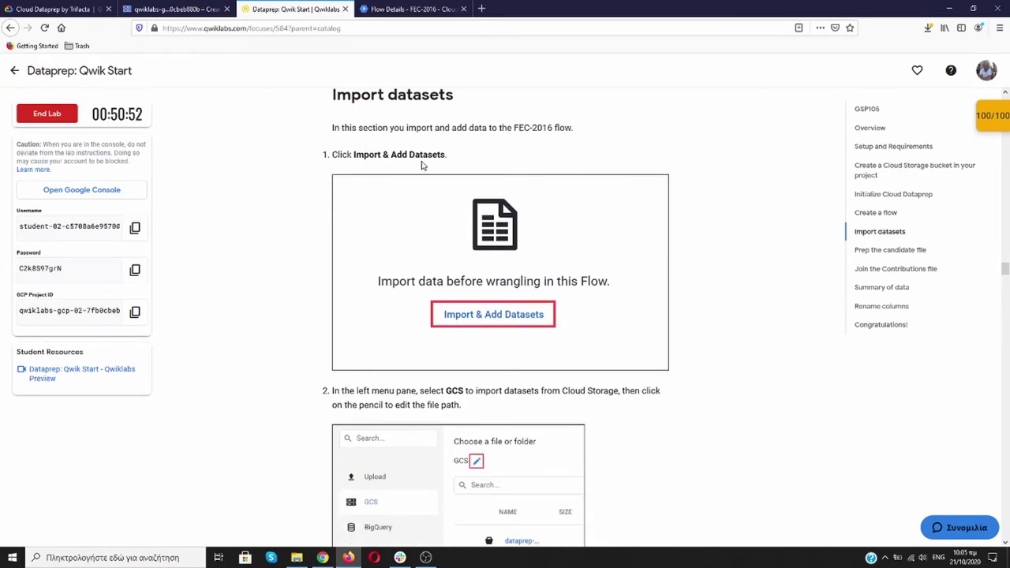
scroll(292, 282, down, 1)
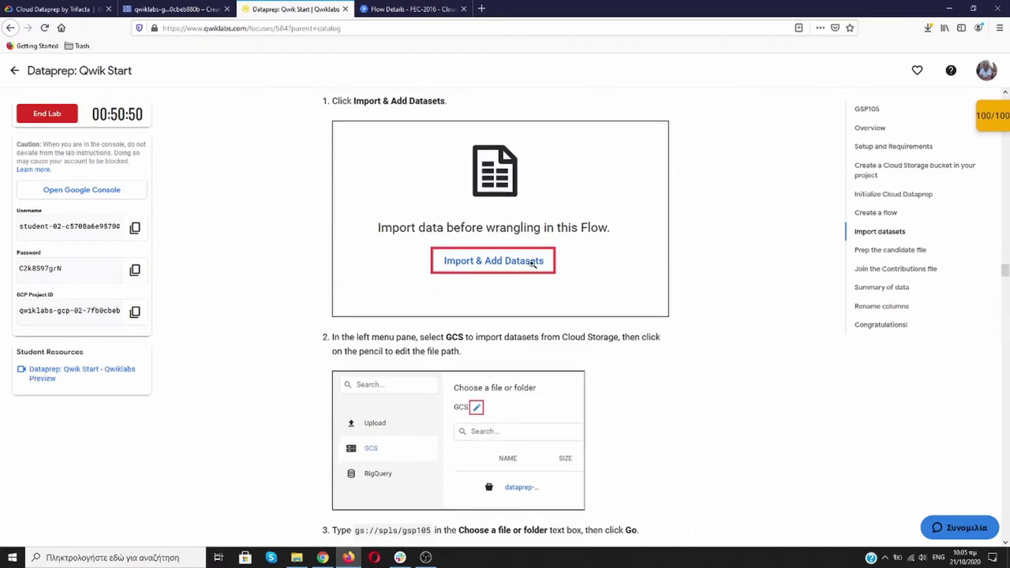
scroll(260, 277, down, 1)
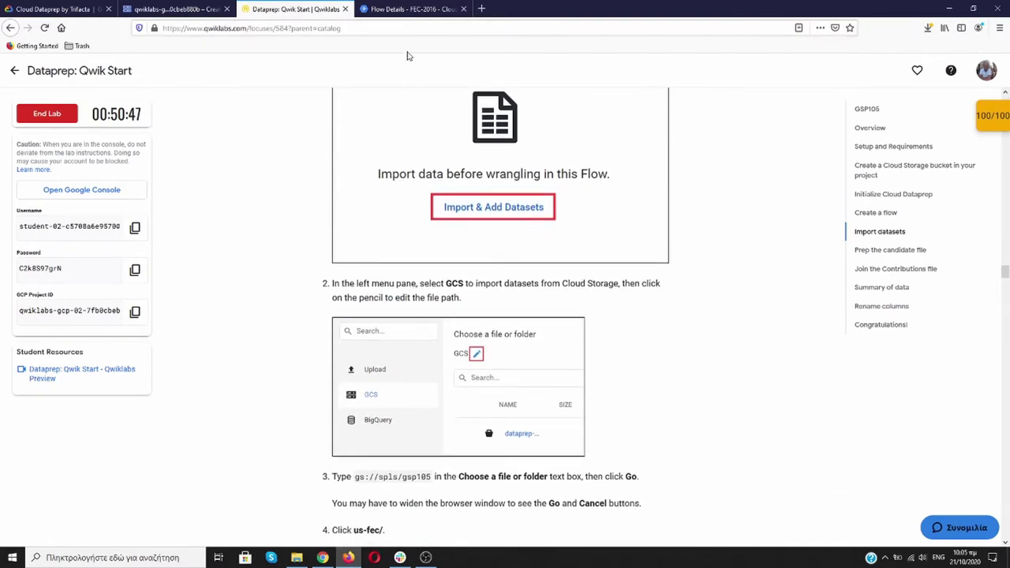
click(408, 11)
click(496, 254)
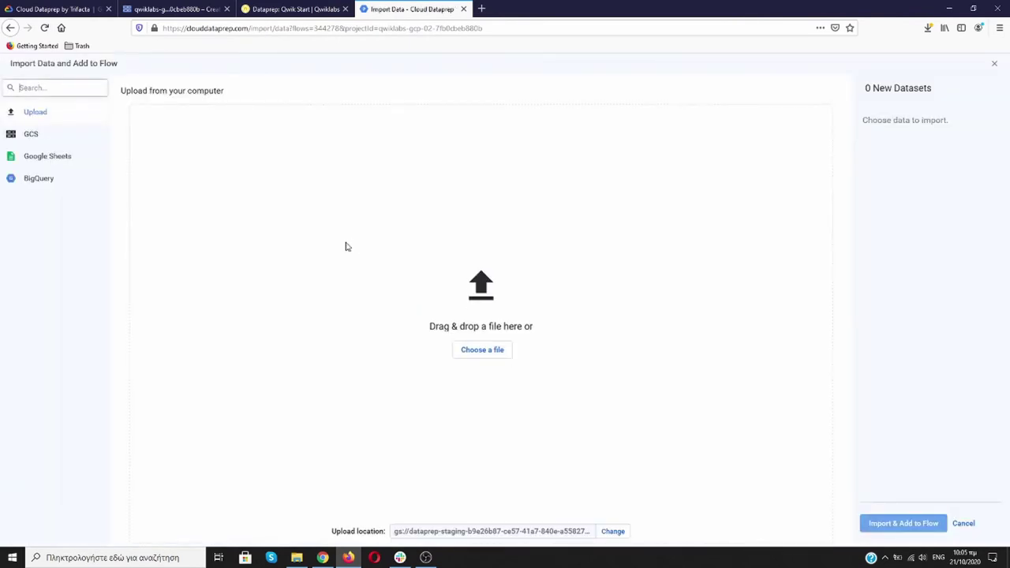
Step: Following the lab instructions, choose GCS as the import source and open its file path for editing
click(299, 11)
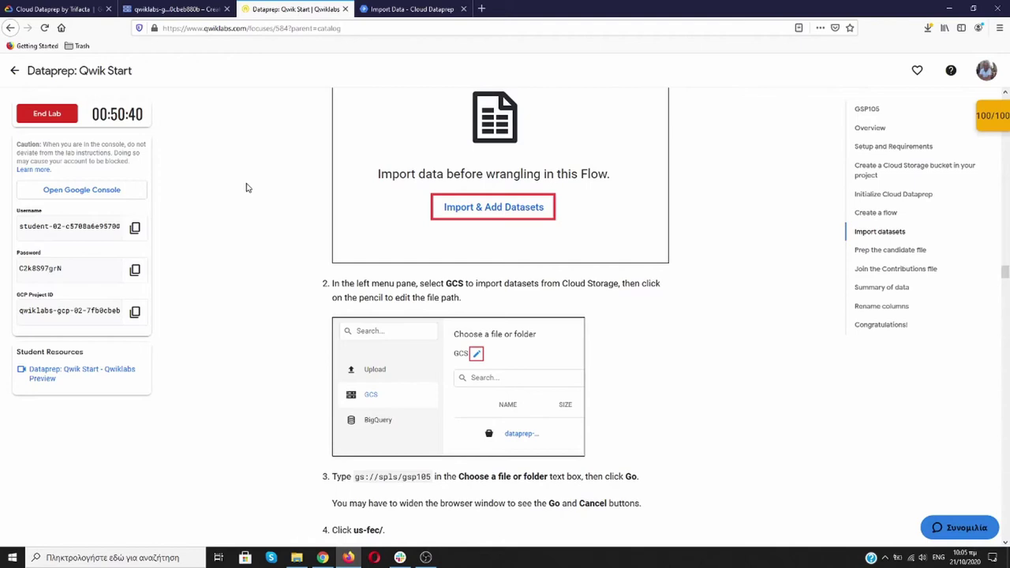
scroll(246, 188, down, 2)
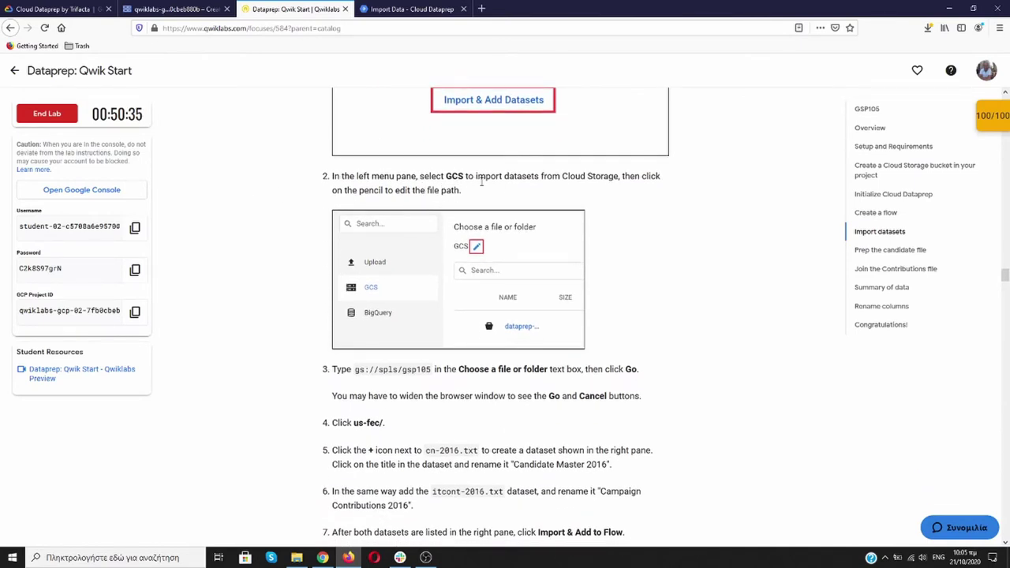
click(419, 12)
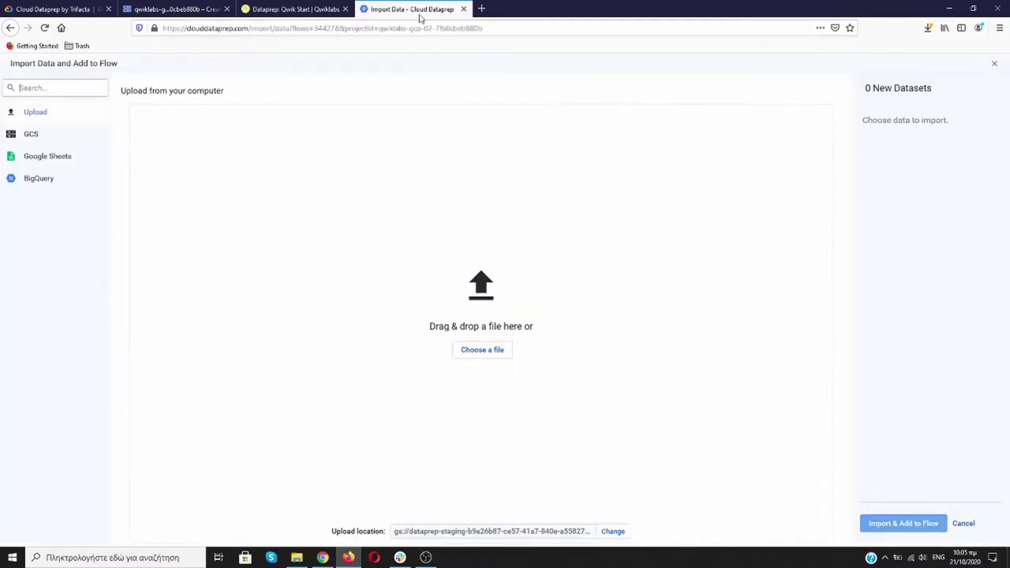
click(31, 136)
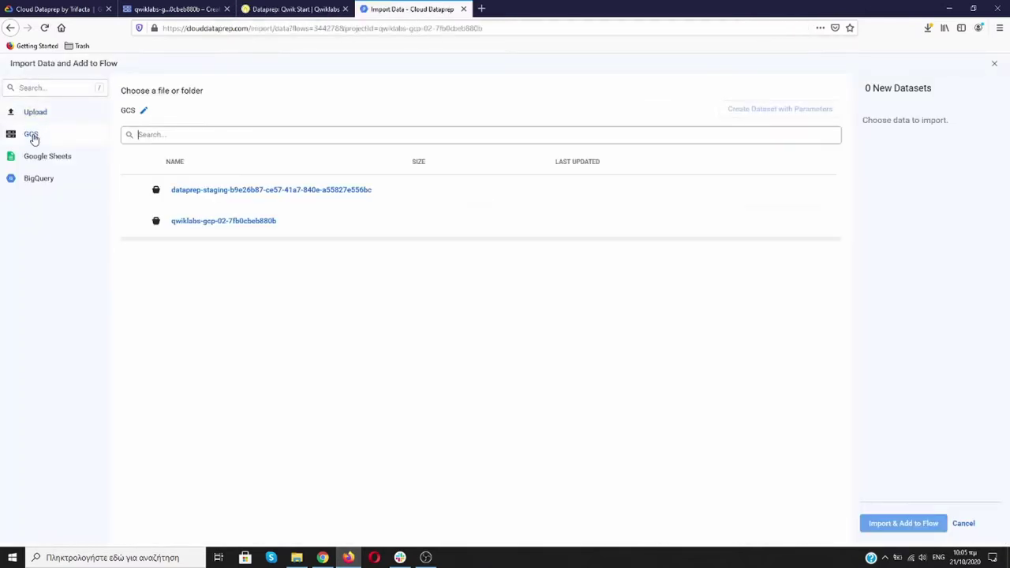
click(143, 111)
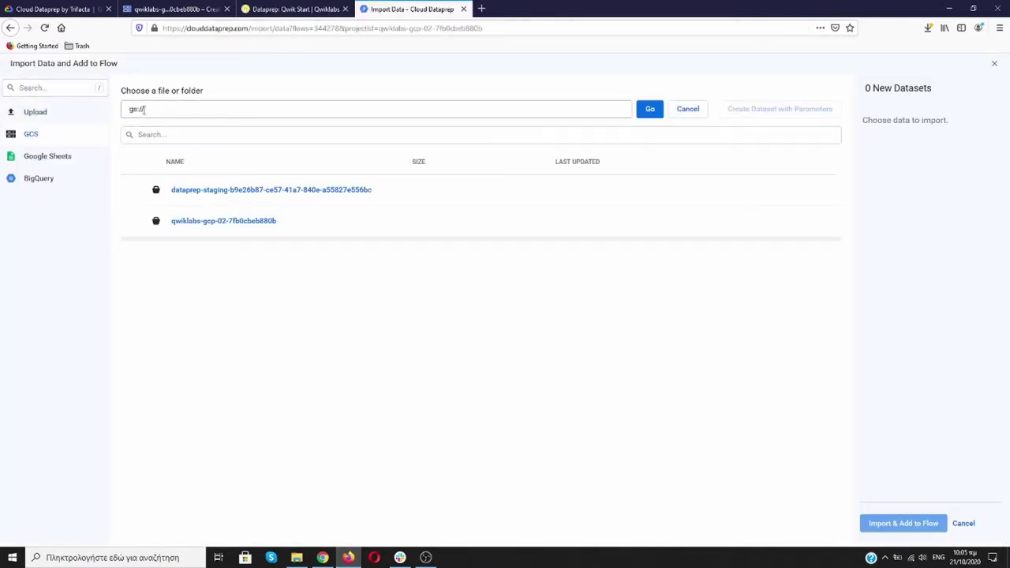
Step: Set the Cloud Storage path to gs://spls/gsp105, copied from the lab instructions, and go to that location
click(292, 10)
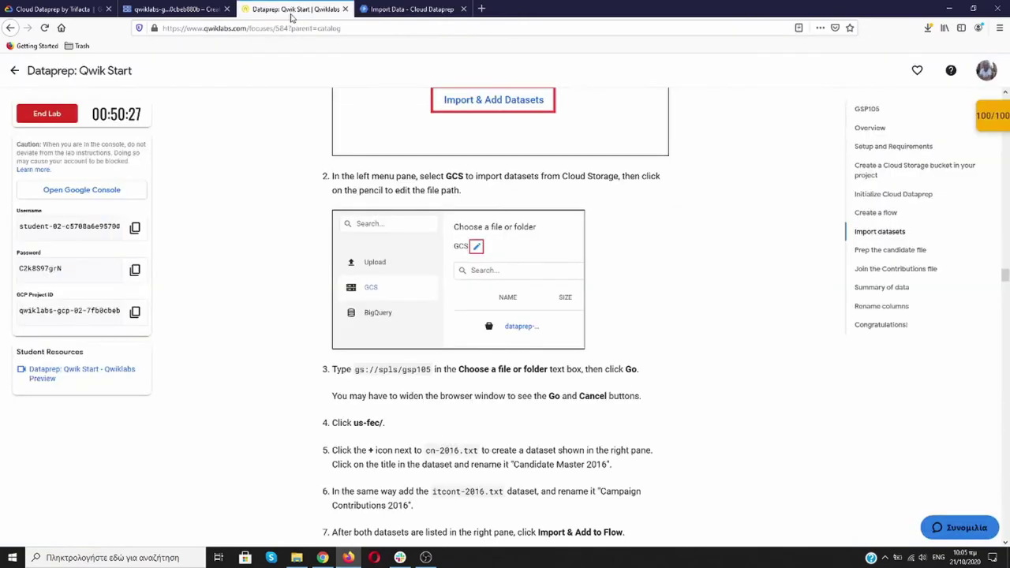
scroll(264, 305, down, 3)
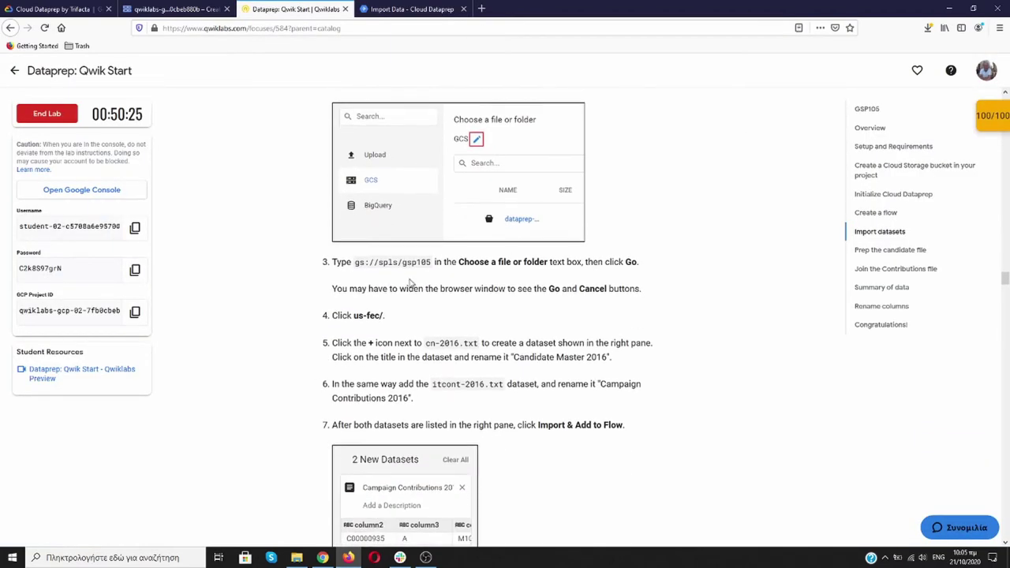
drag(431, 262, 355, 266)
key(ctrl+c)
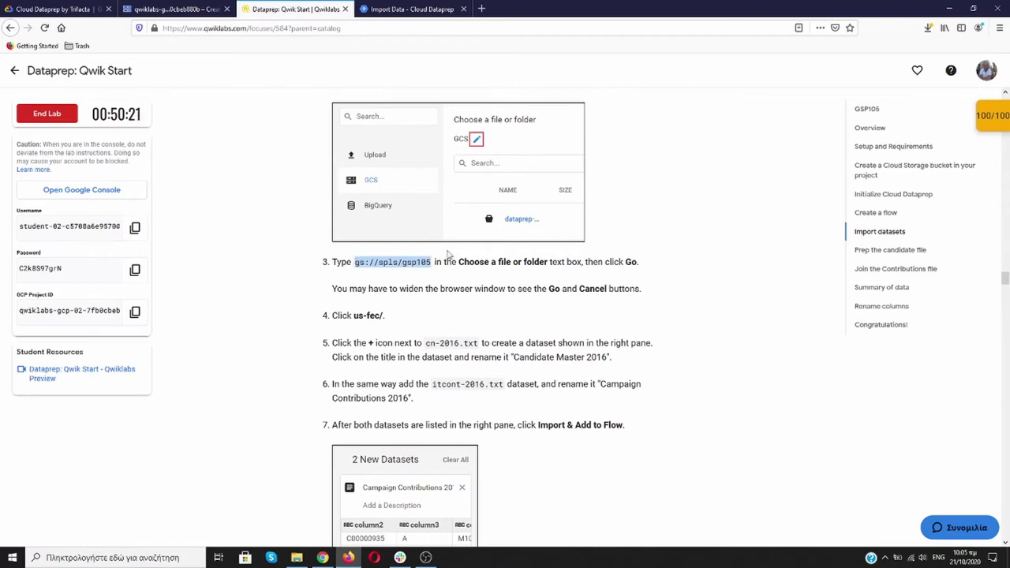
click(390, 9)
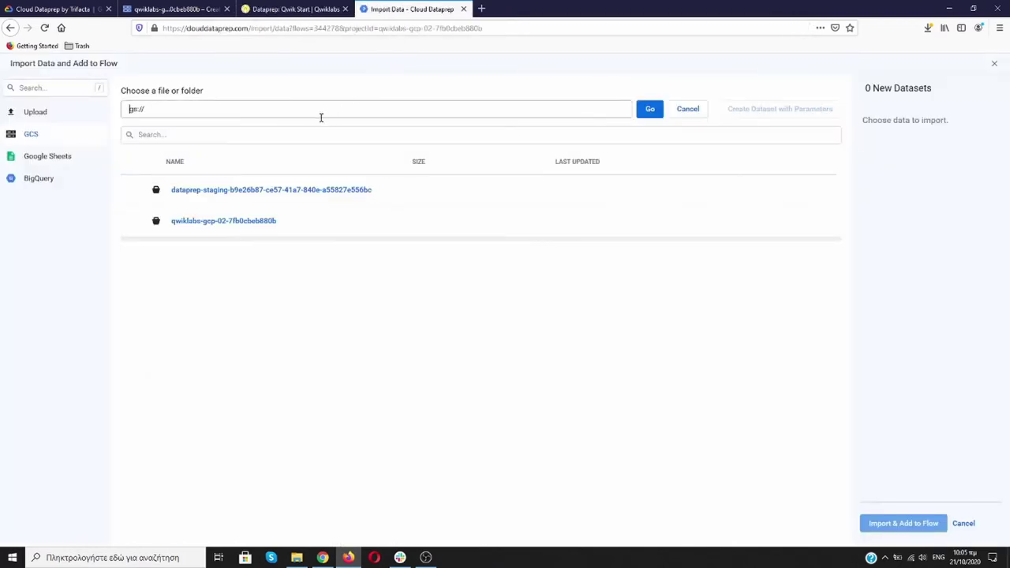
key(ctrl+a)
key(ctrl+v)
click(296, 9)
scroll(587, 202, down, 3)
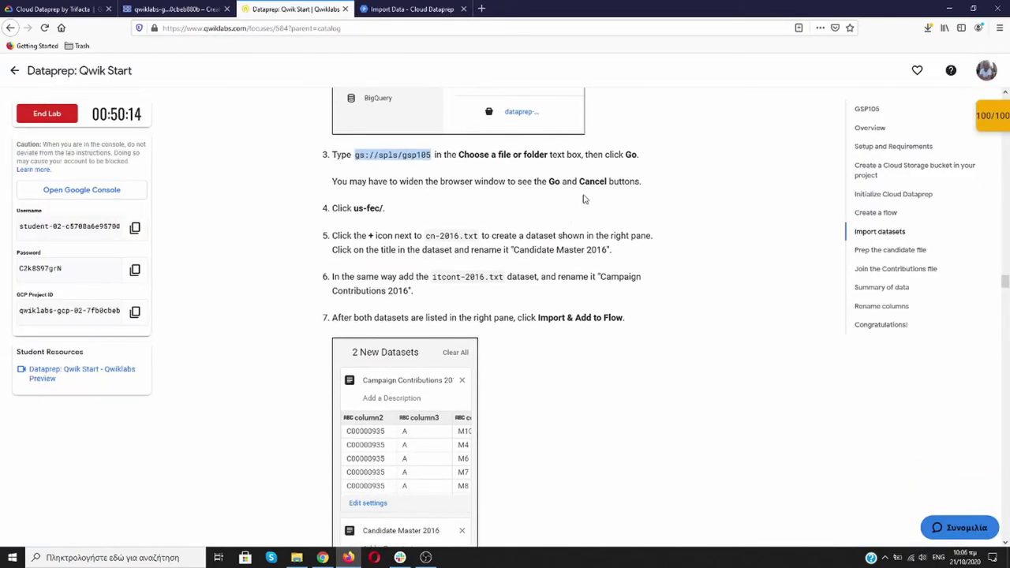
click(430, 13)
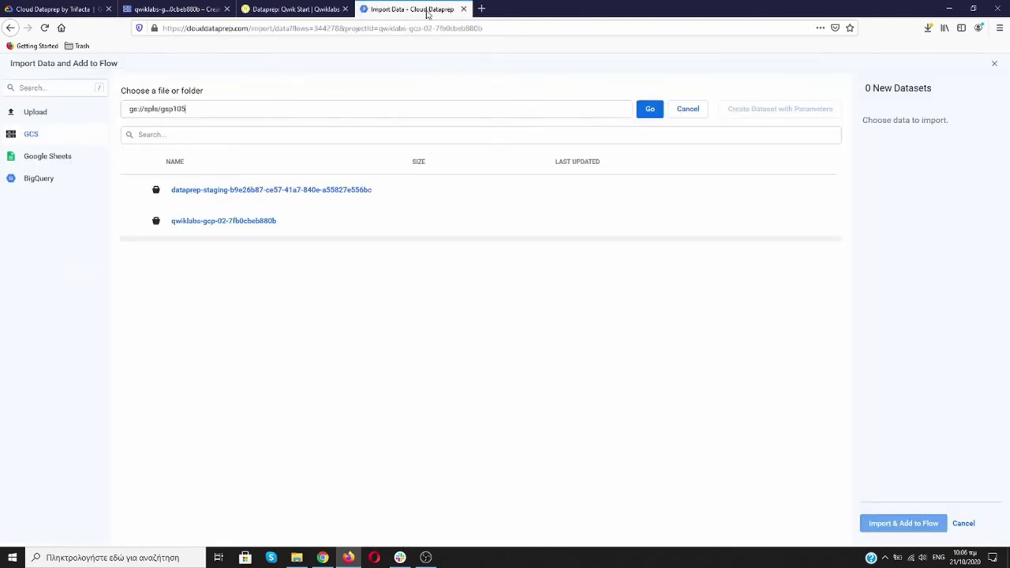
click(645, 114)
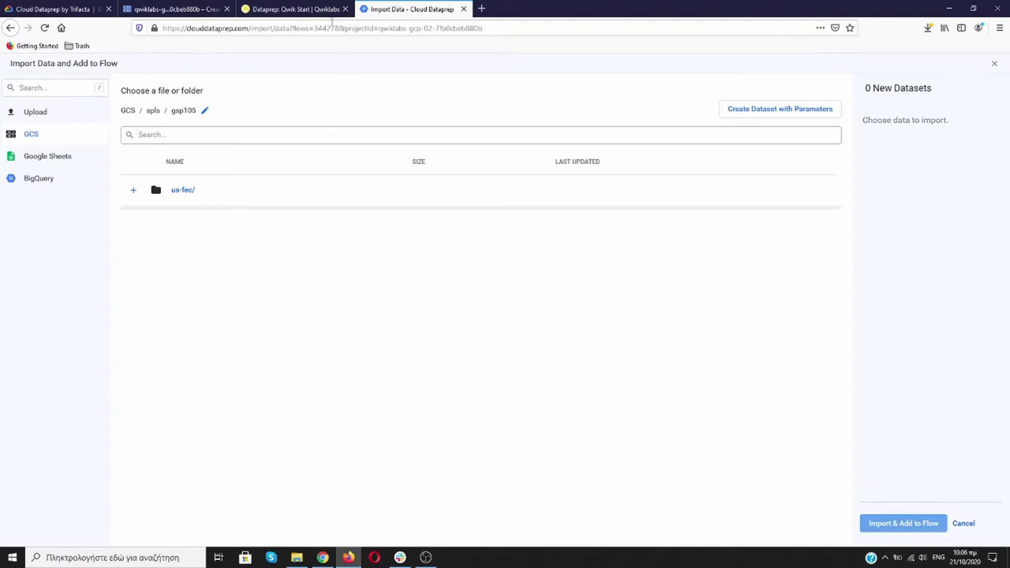
Step: Check the lab's next instruction and open the us-fec/ folder in the import file list
click(310, 11)
scroll(257, 215, down, 1)
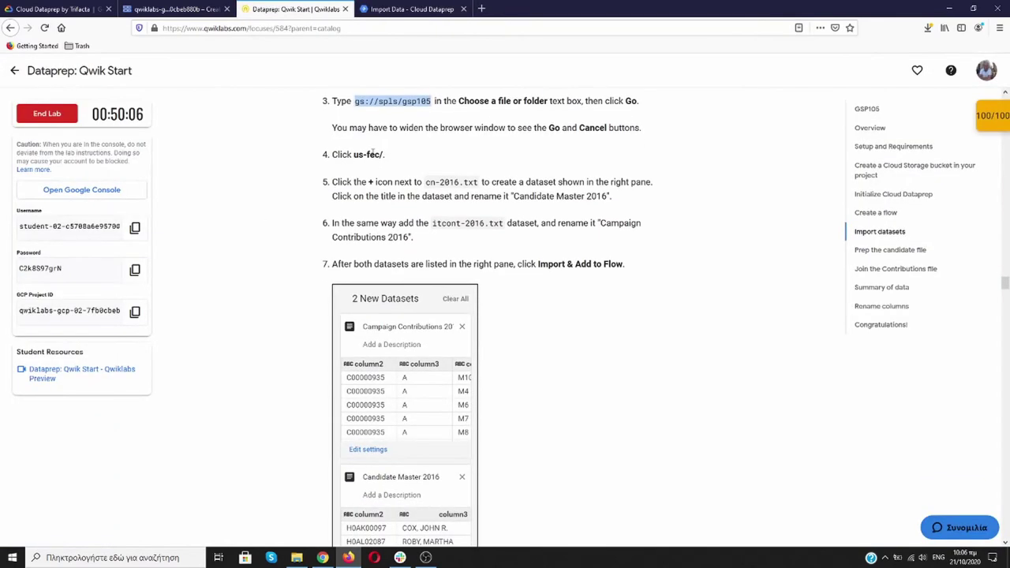
click(411, 8)
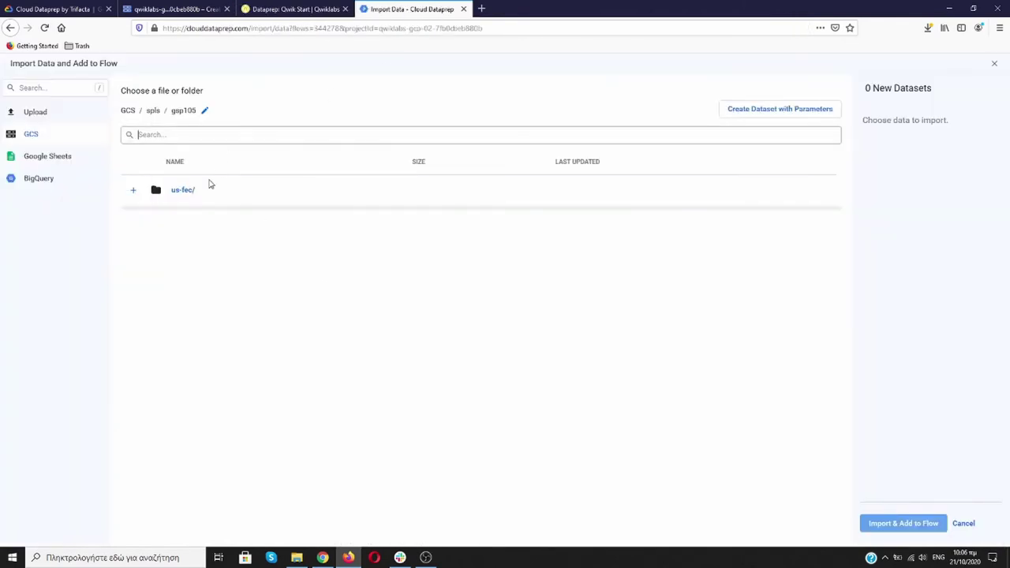
click(281, 12)
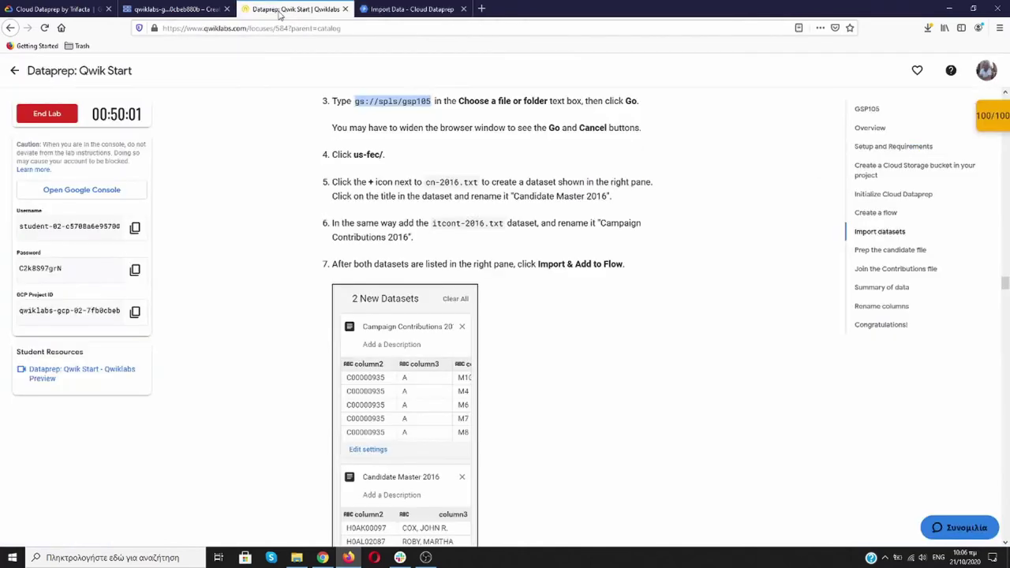
click(427, 12)
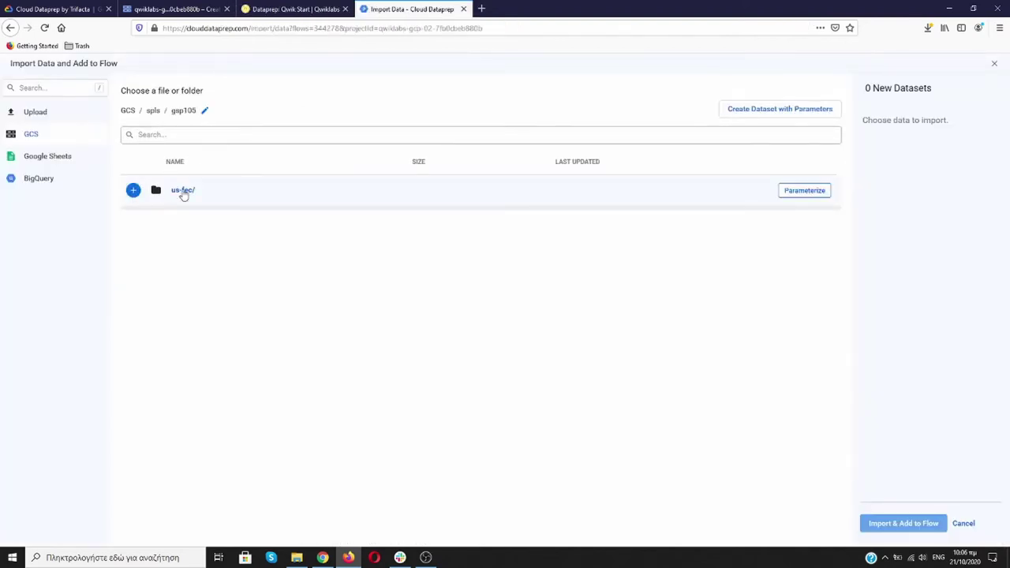
click(183, 190)
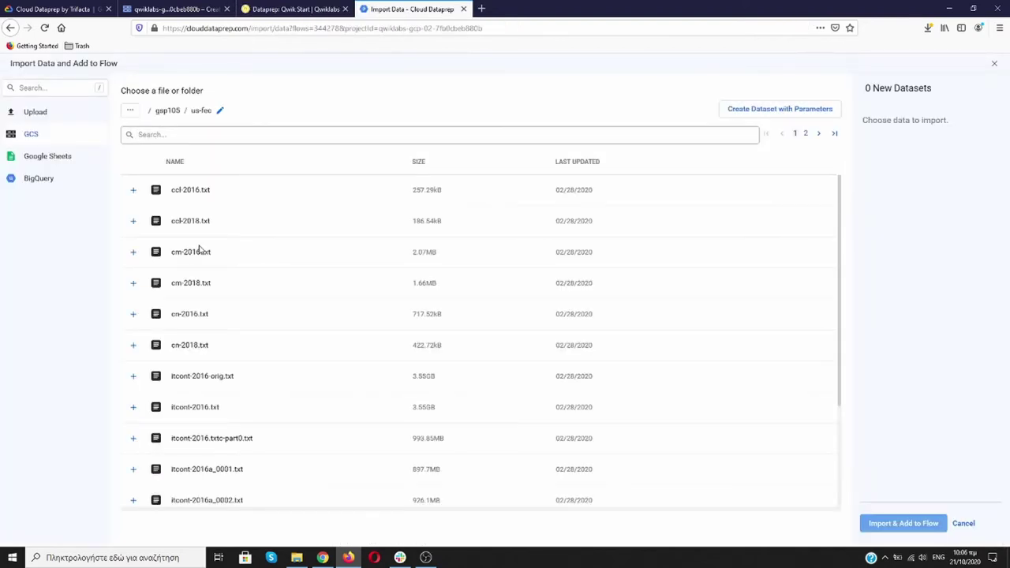
Step: Find the first file named in the lab instructions and add cn-2016.txt as a new dataset
scroll(246, 260, down, 1)
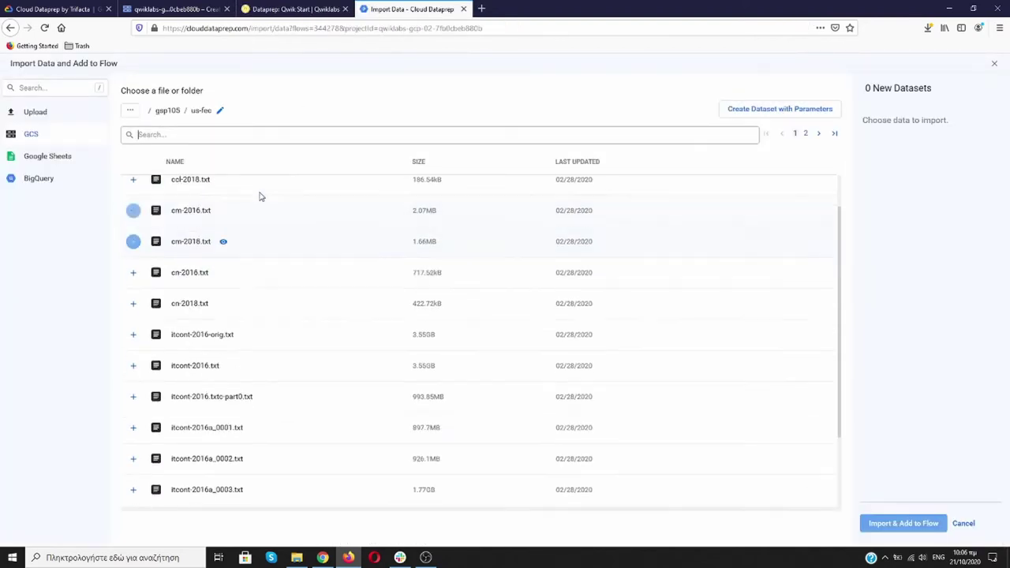
scroll(314, 254, up, 1)
click(294, 9)
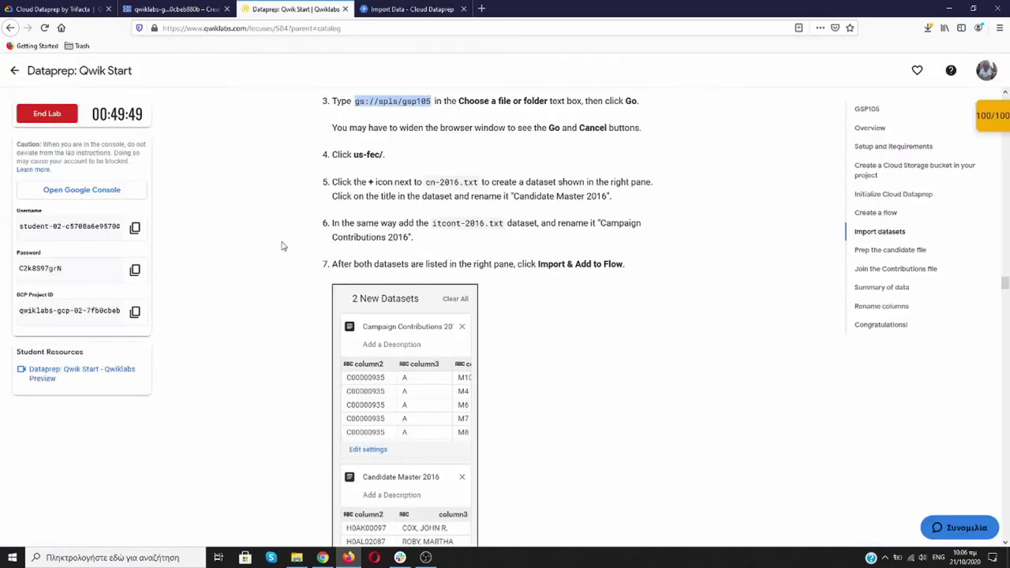
scroll(276, 242, up, 1)
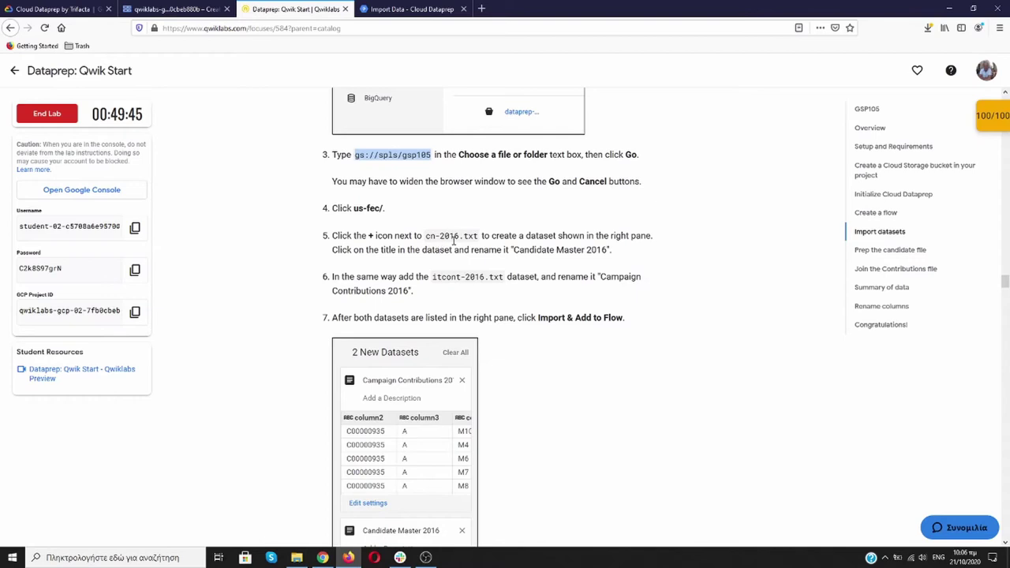
click(409, 10)
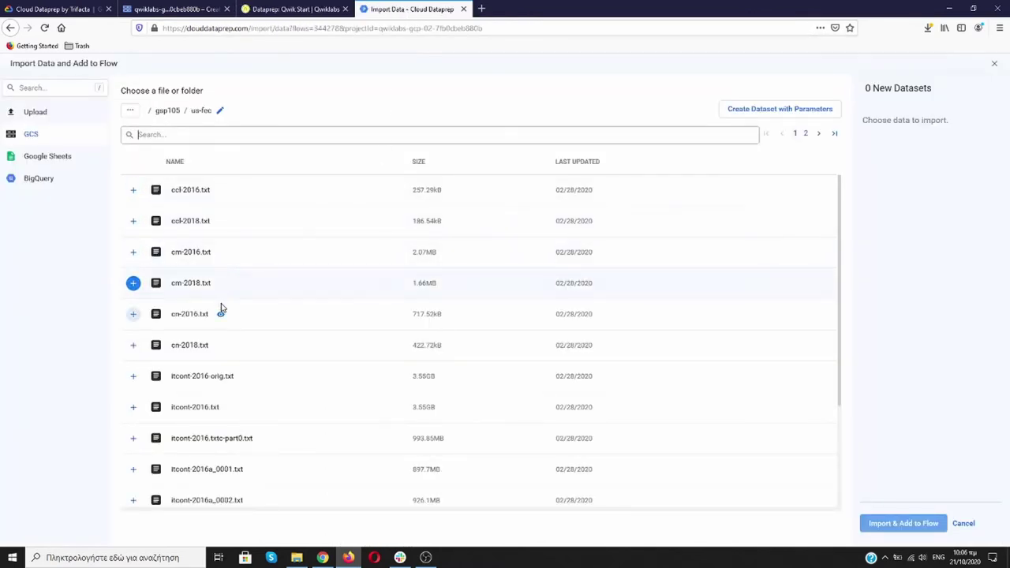
click(133, 316)
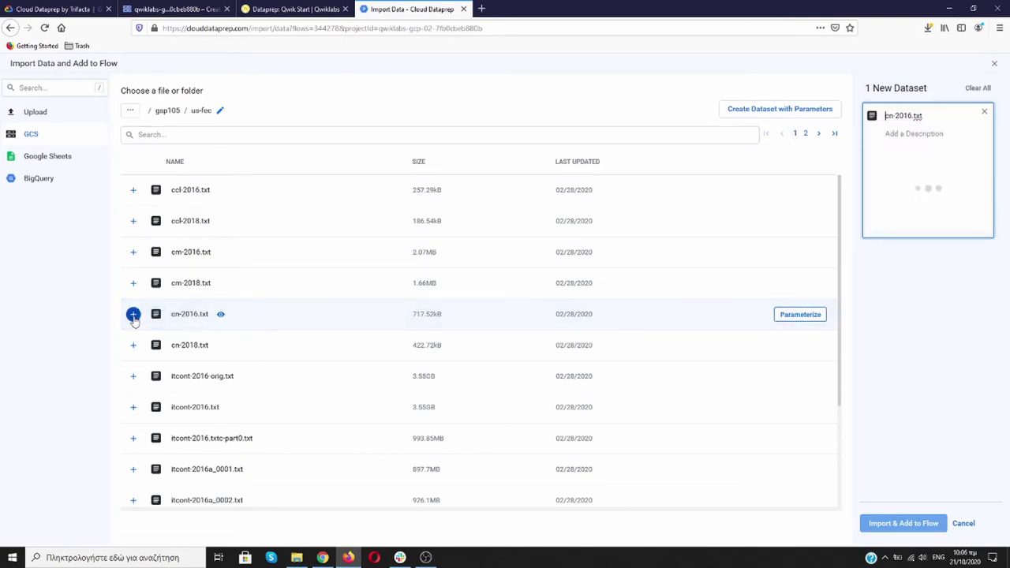
Step: Rename the cn-2016.txt dataset to "Candidate Master 2016", using the name from the lab instructions
click(296, 9)
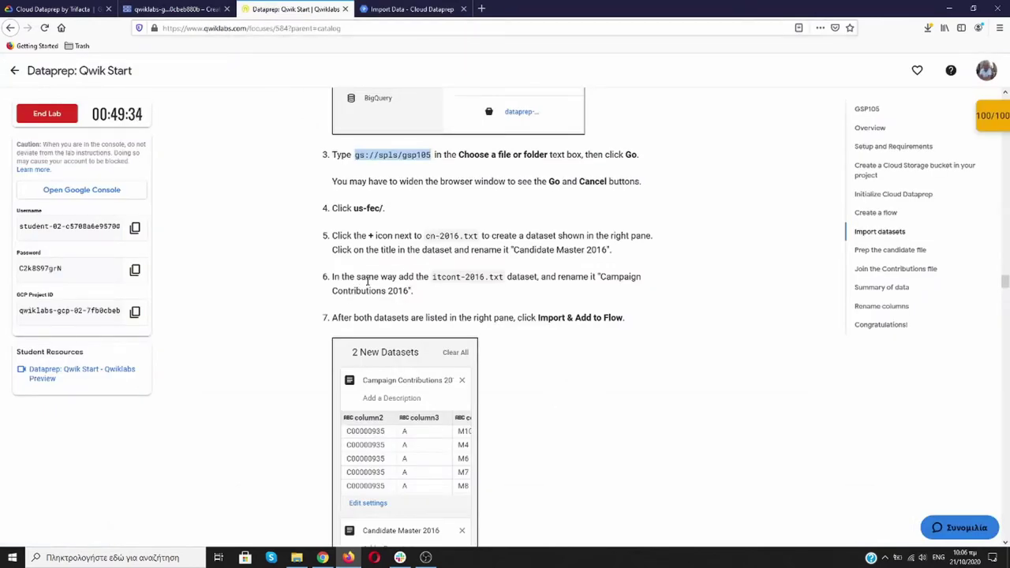
drag(608, 251, 517, 251)
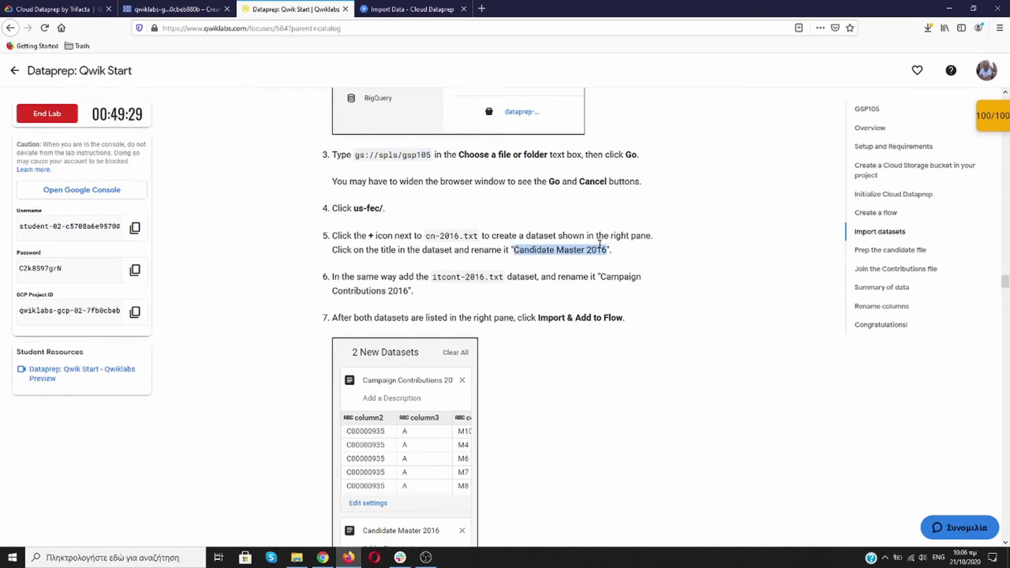
click(410, 9)
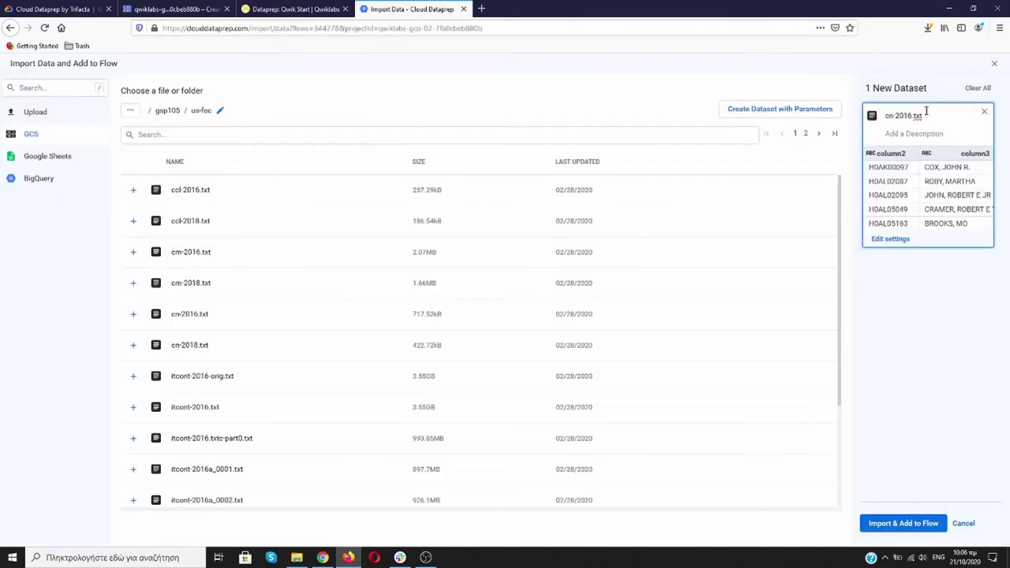
drag(930, 115, 889, 115)
text(Candidate Master 2016)
Step: Check the second file name in the lab instructions and add itcont-2016.txt as a new dataset
click(311, 10)
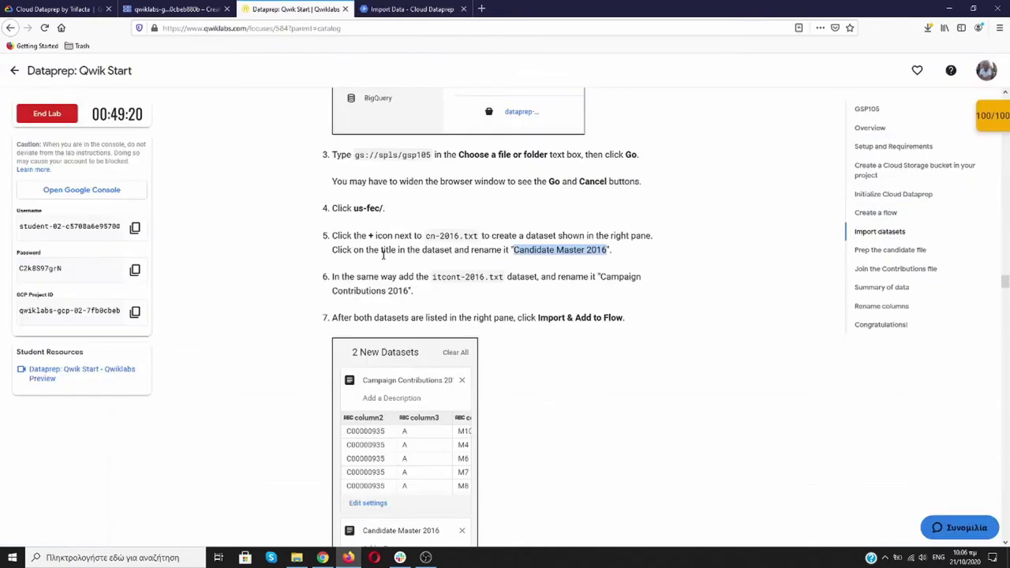
scroll(379, 237, down, 1)
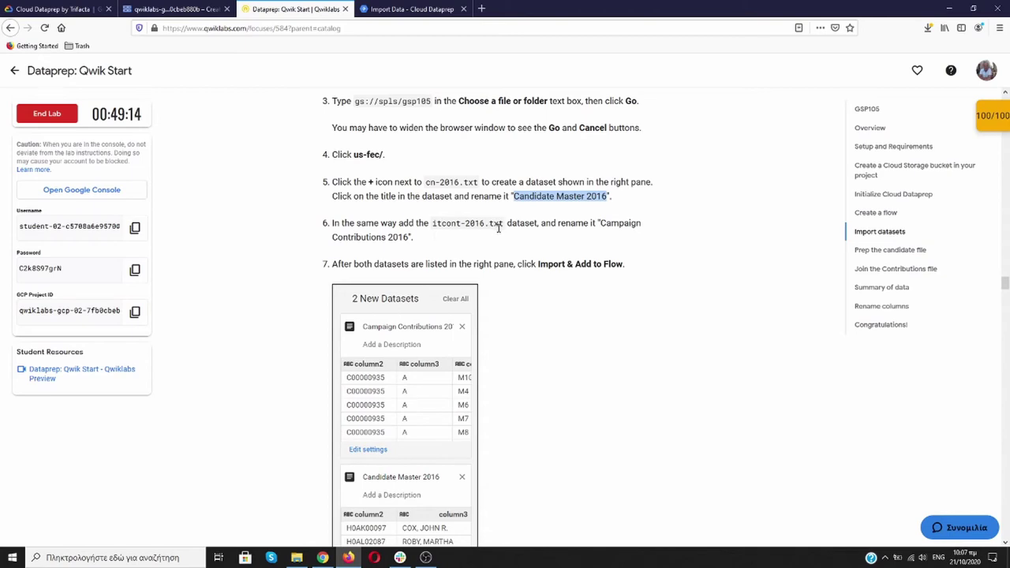
click(410, 9)
scroll(310, 232, down, 1)
scroll(310, 232, down, 3)
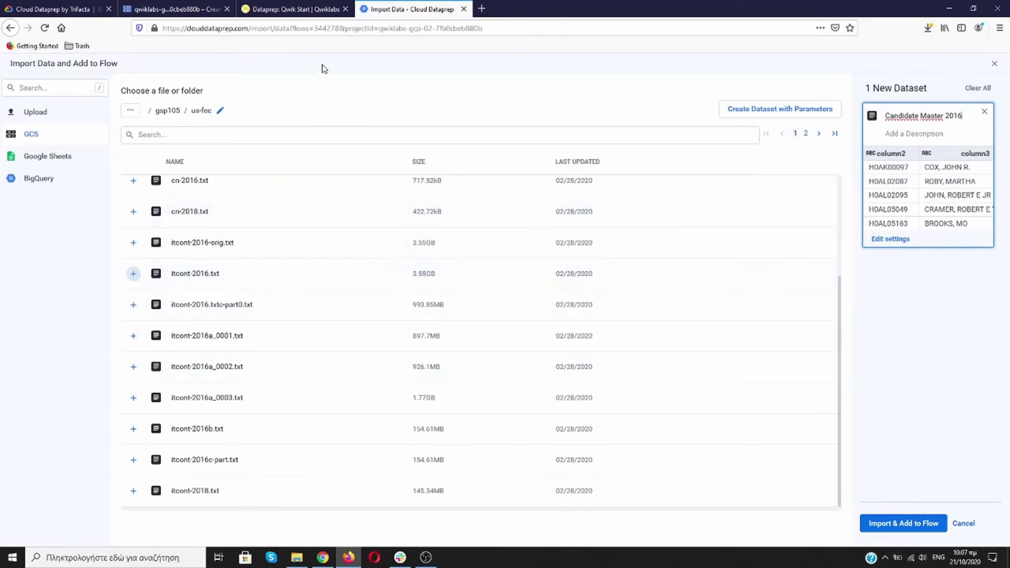
click(314, 10)
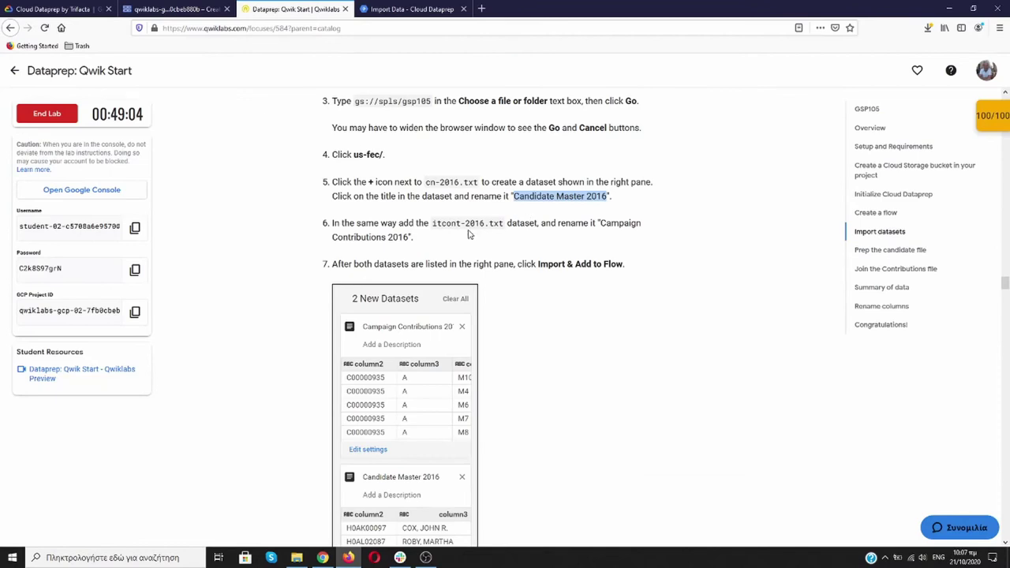
click(403, 10)
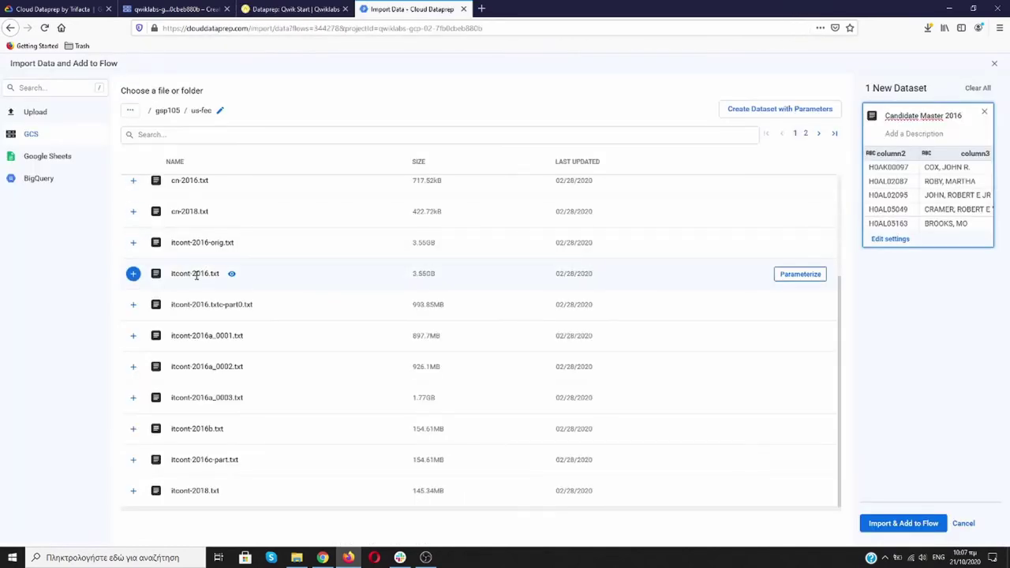
click(133, 275)
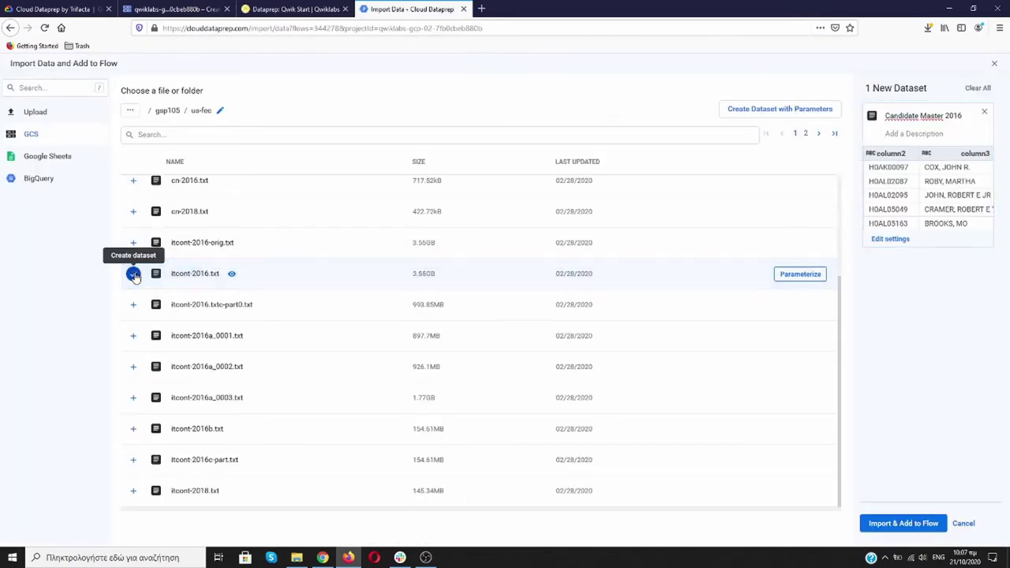
Step: Rename the itcont-2016.txt dataset to "Campaign Contributions 2016", using the name from the lab instructions
click(257, 9)
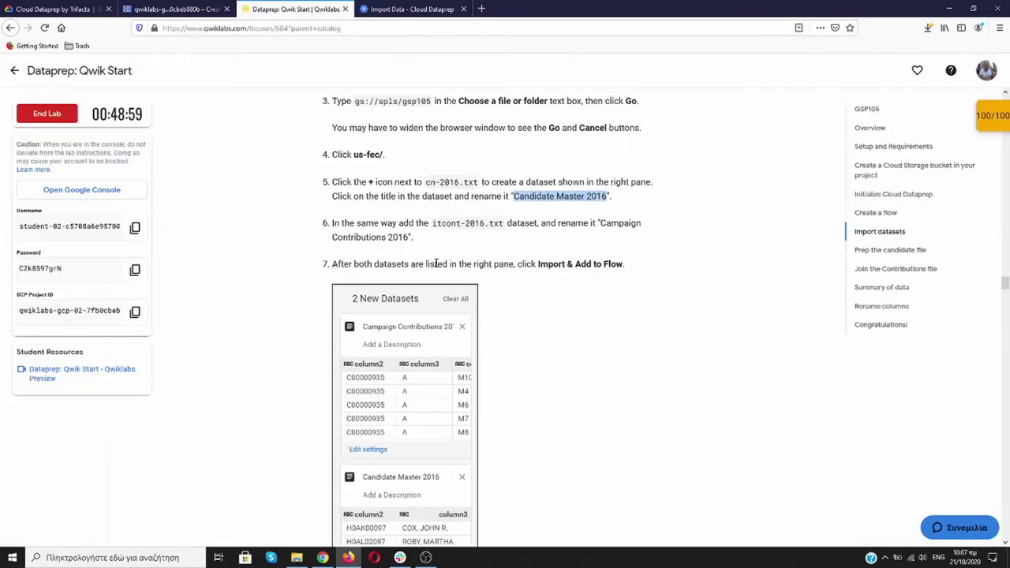
drag(602, 225, 412, 235)
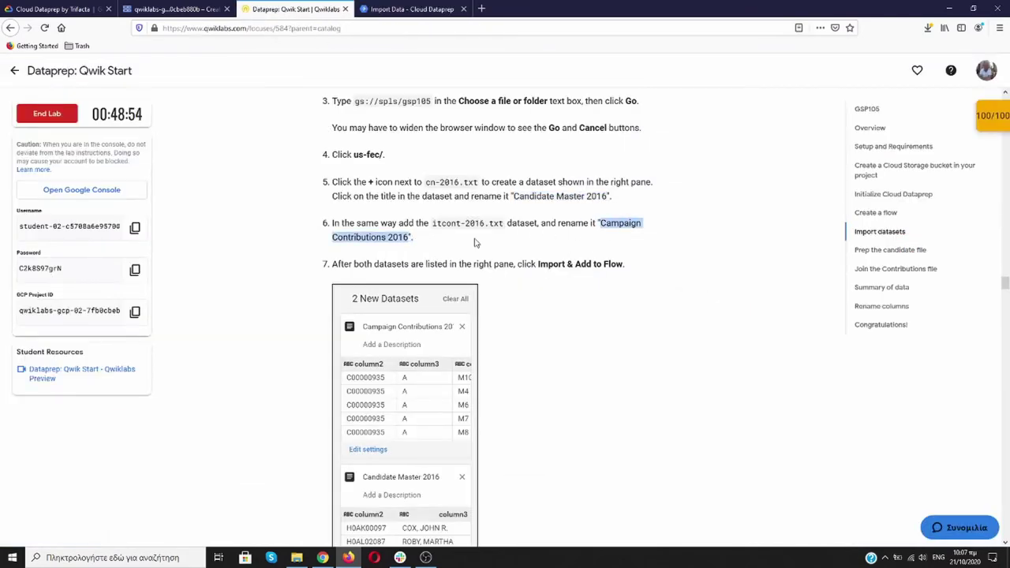
click(395, 9)
key(ctrl+a)
text(Campaign Contributions 2016)
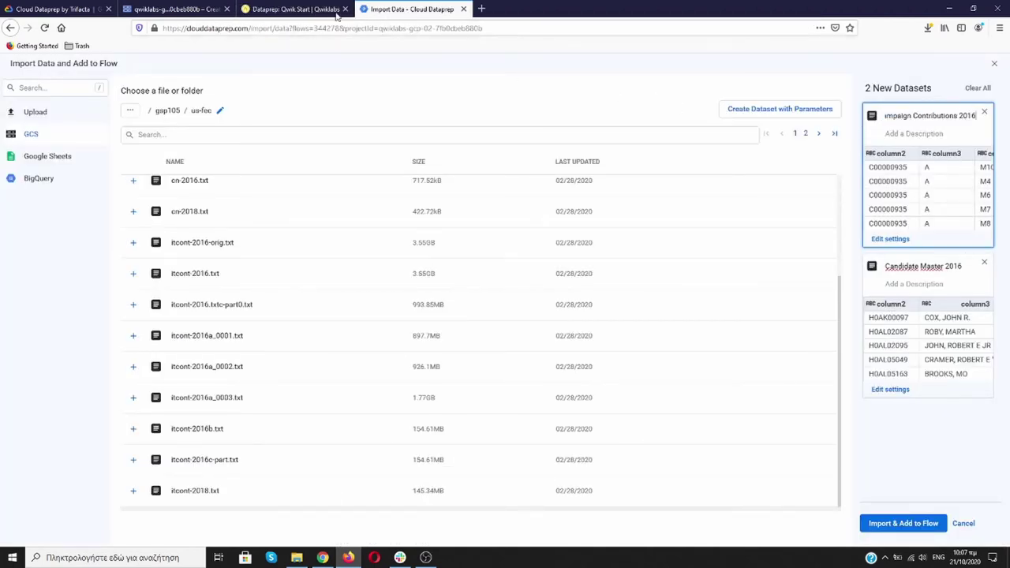
Step: Check the next lab instruction, and import both new datasets into the FEC-2016 flow
click(337, 16)
scroll(529, 268, down, 3)
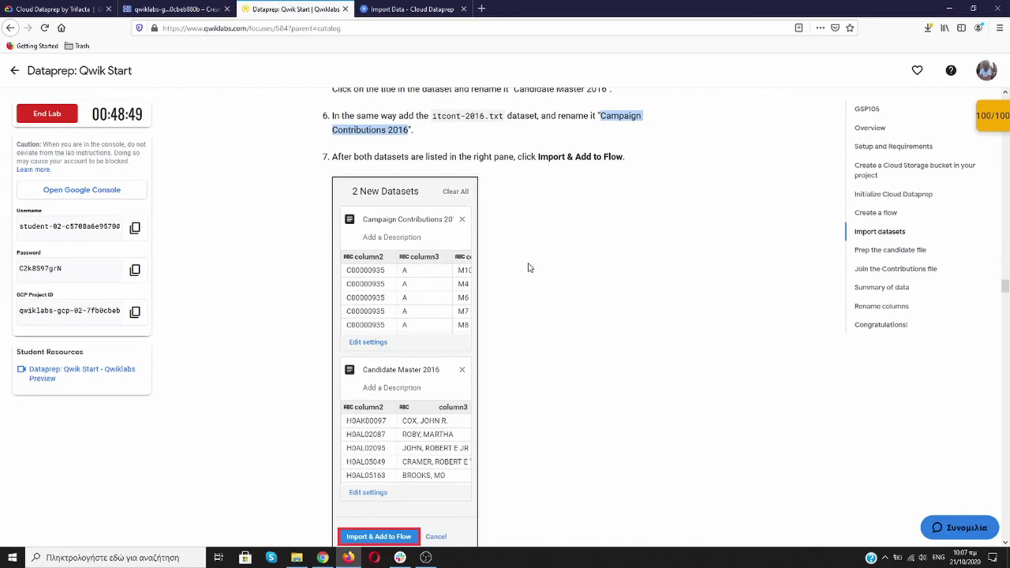
scroll(529, 267, down, 1)
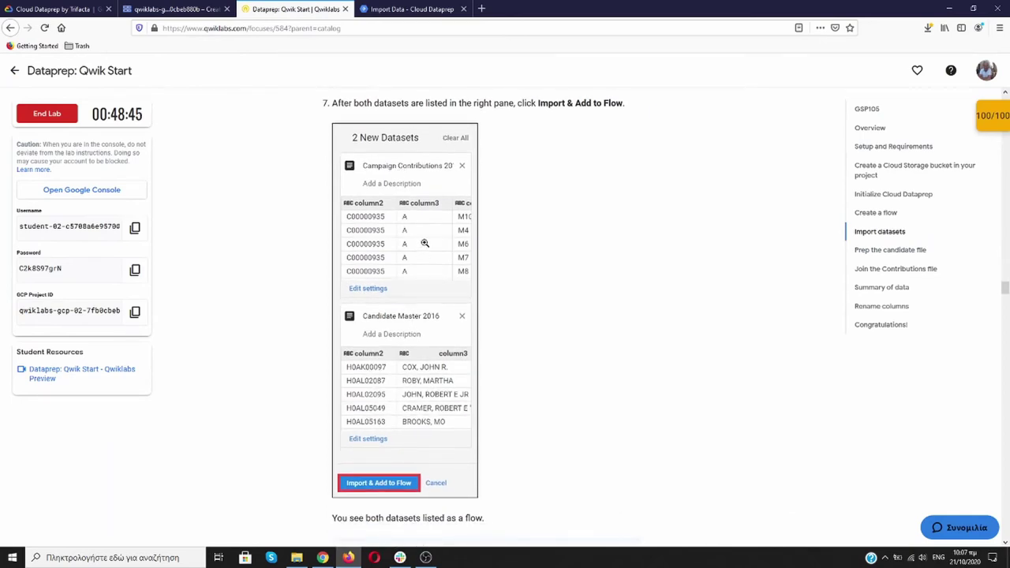
click(407, 9)
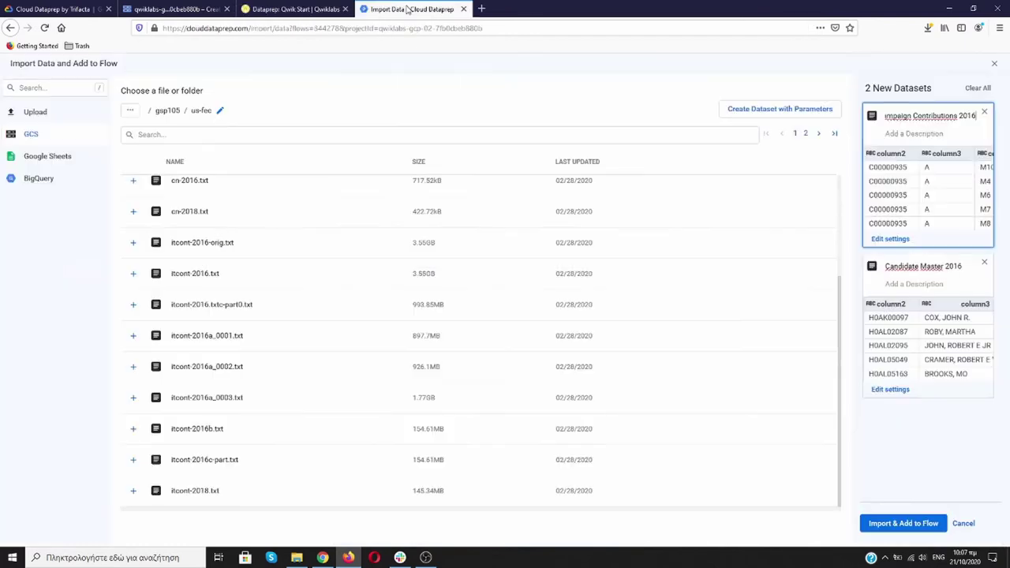
click(901, 524)
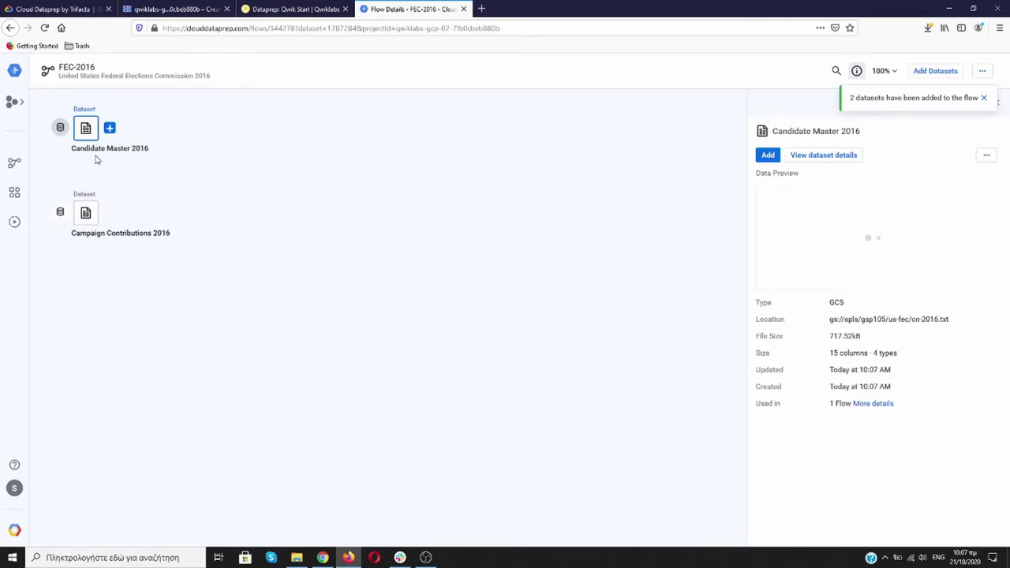
Step: Read the start of the "Prep the candidate file" lab section, and add a recipe to the Candidate Master 2016 dataset
click(323, 8)
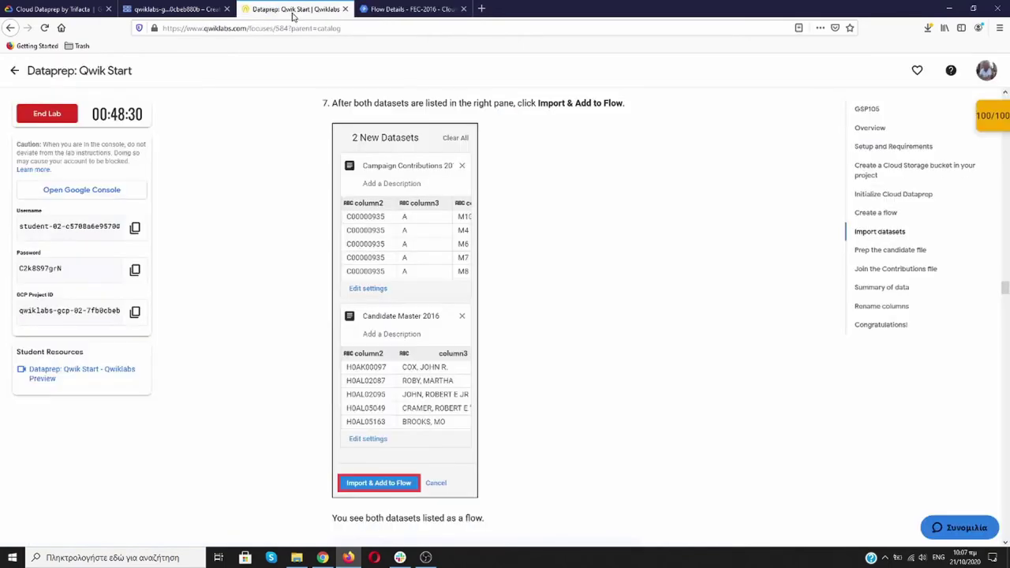
scroll(586, 273, down, 5)
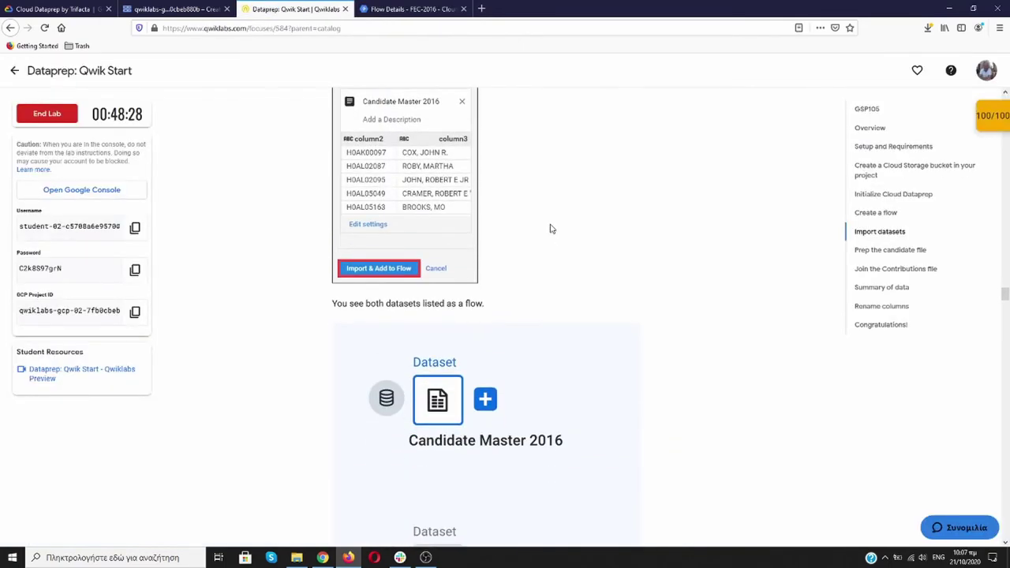
scroll(552, 229, down, 2)
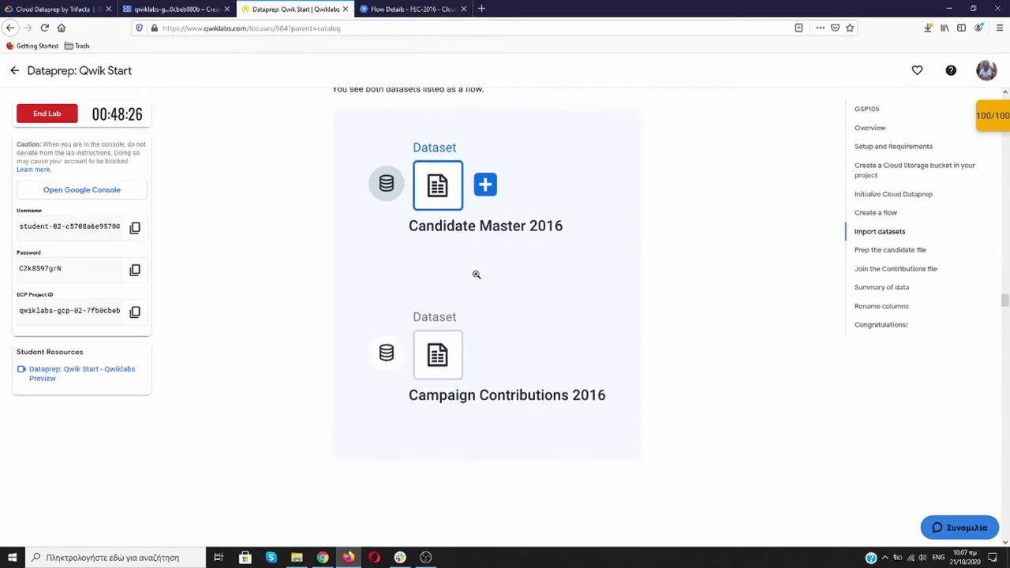
scroll(480, 276, up, 1)
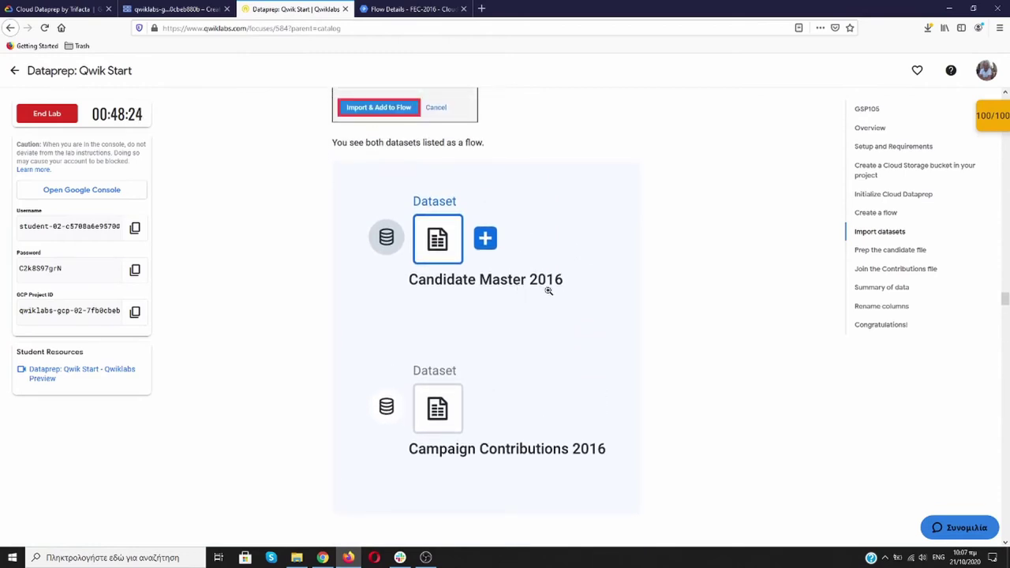
scroll(553, 292, down, 6)
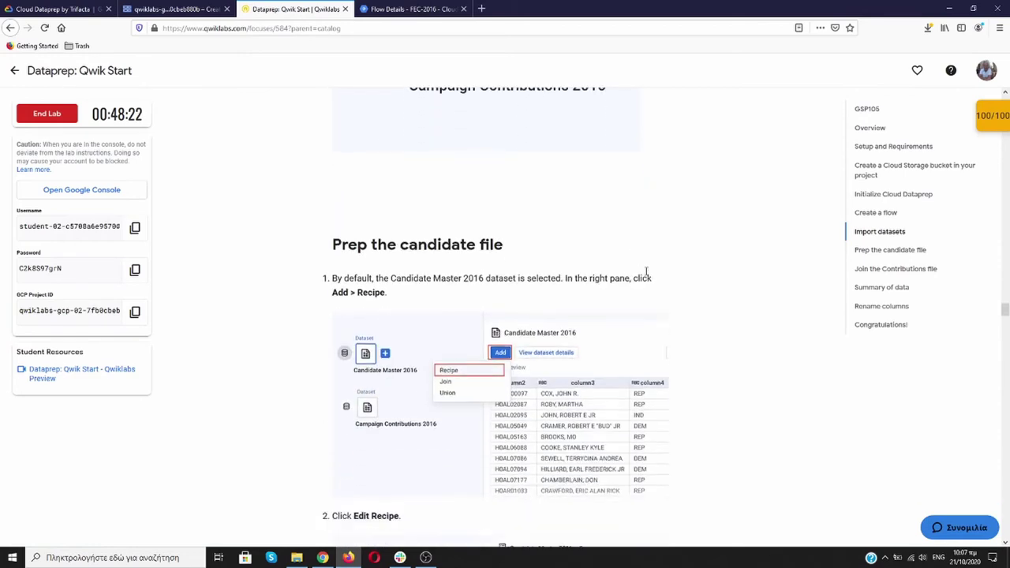
scroll(670, 272, down, 2)
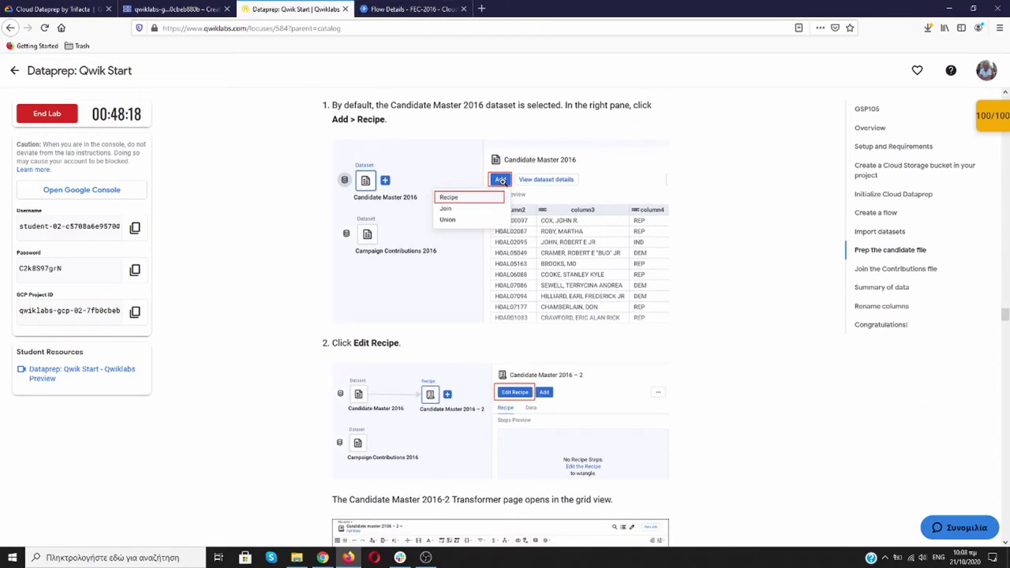
click(433, 11)
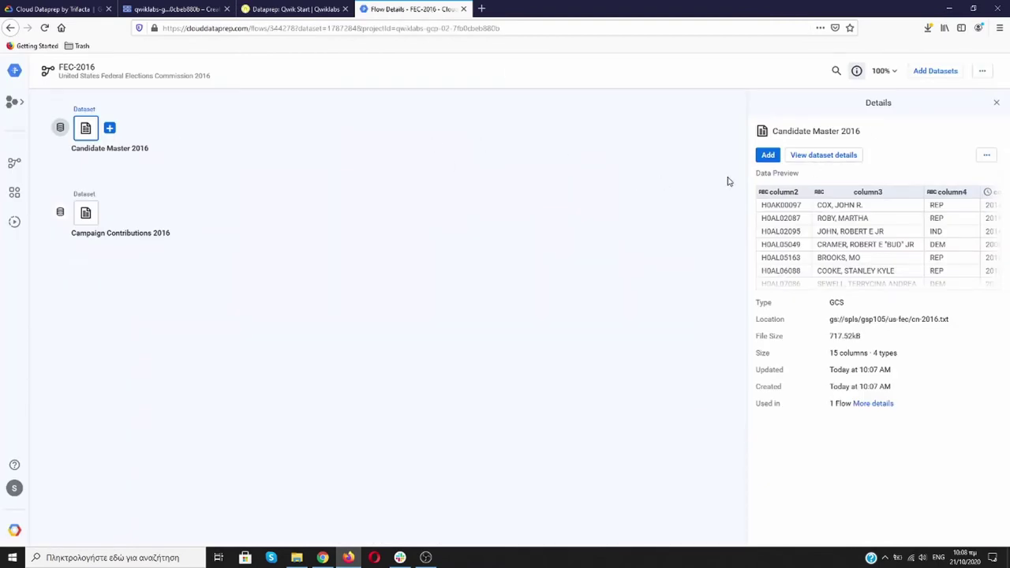
click(763, 158)
click(701, 179)
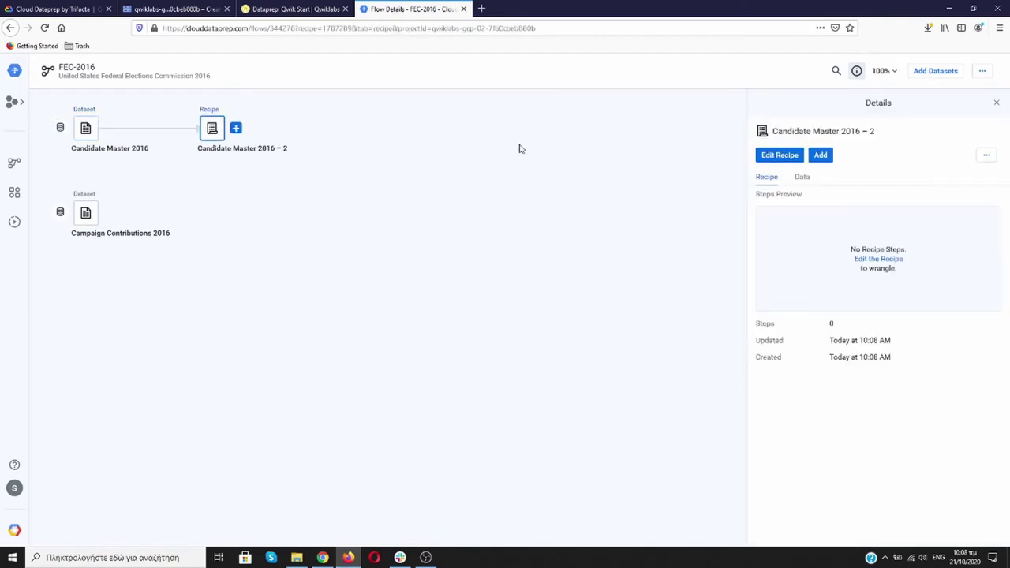
Step: Following the lab's next instruction, open the Candidate Master 2016 recipe for editing and turn off the Transformer introduction helpers
click(312, 8)
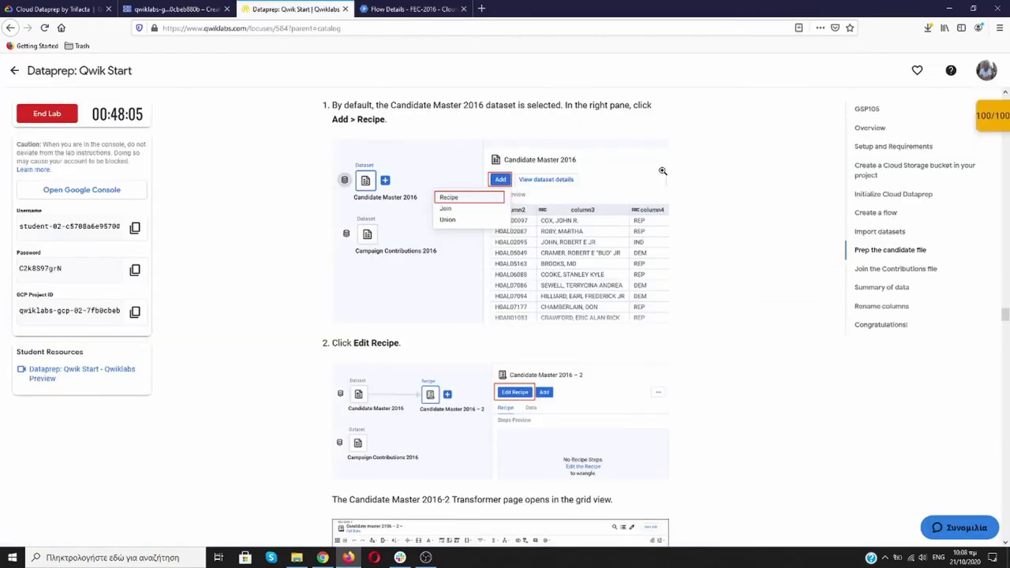
scroll(663, 165, down, 3)
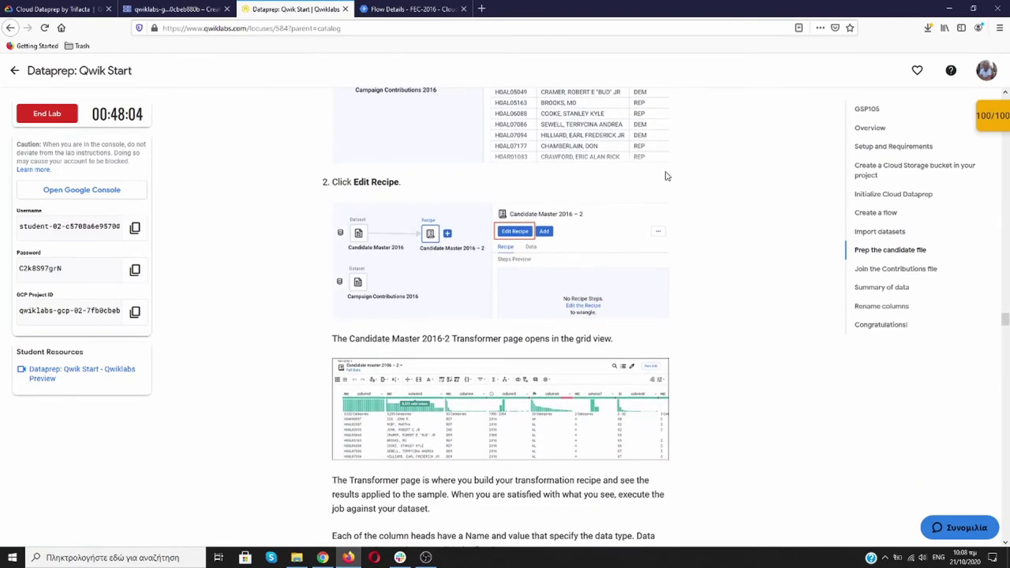
click(434, 9)
click(769, 154)
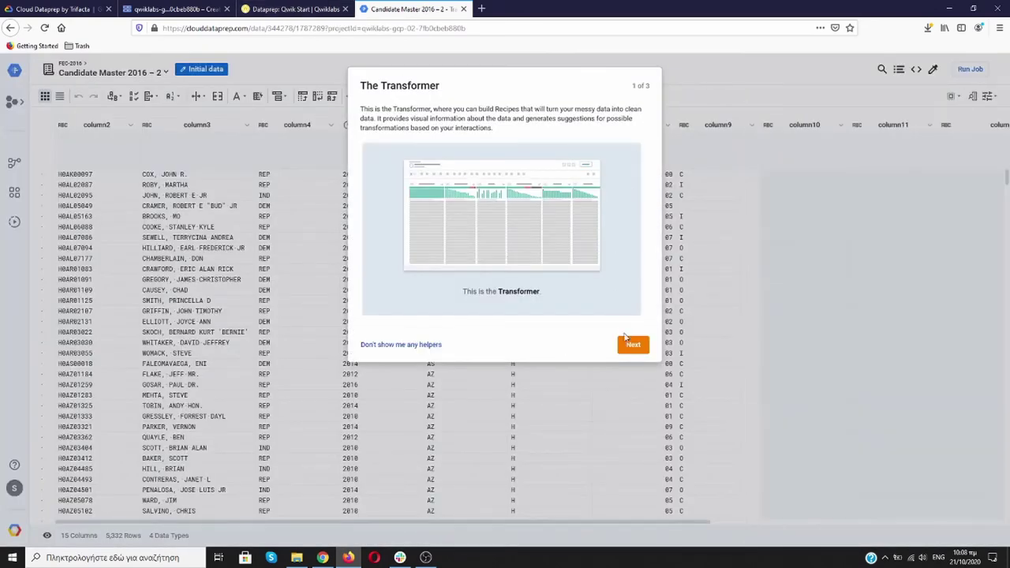
click(427, 344)
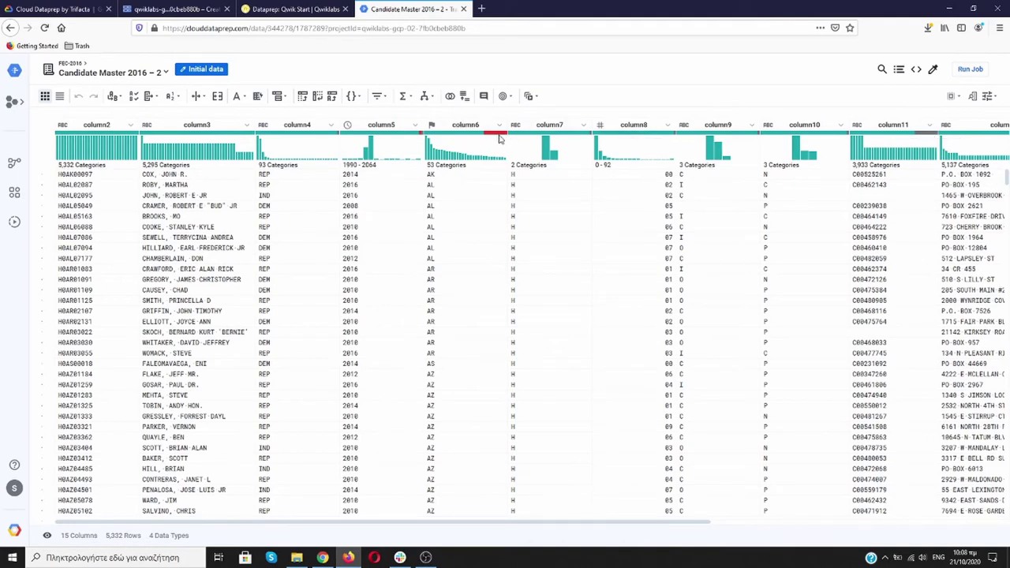
Step: Read the lab's explanation of the Transformer page and column data types, and view the type choices for column6
click(305, 11)
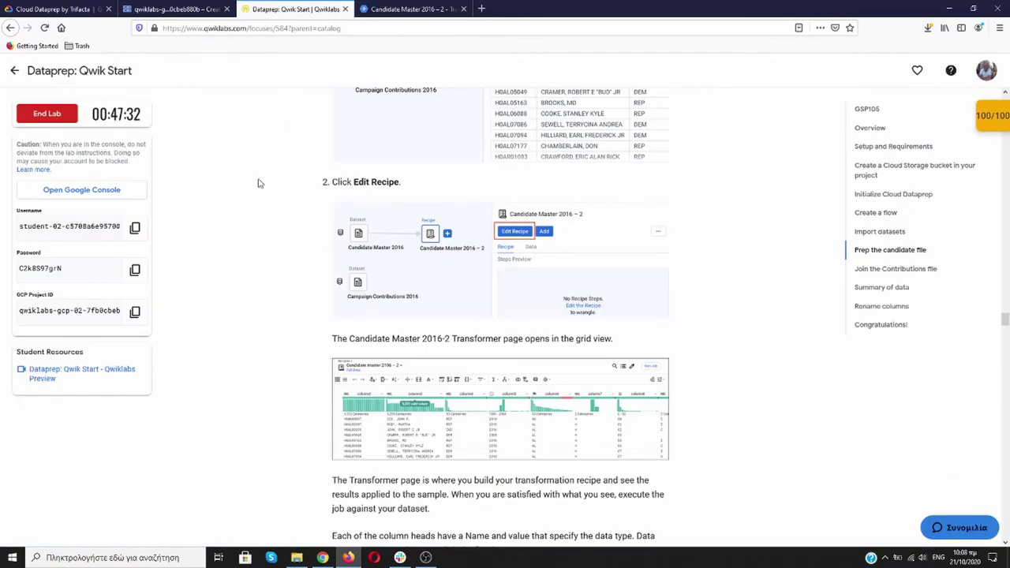
scroll(257, 182, down, 3)
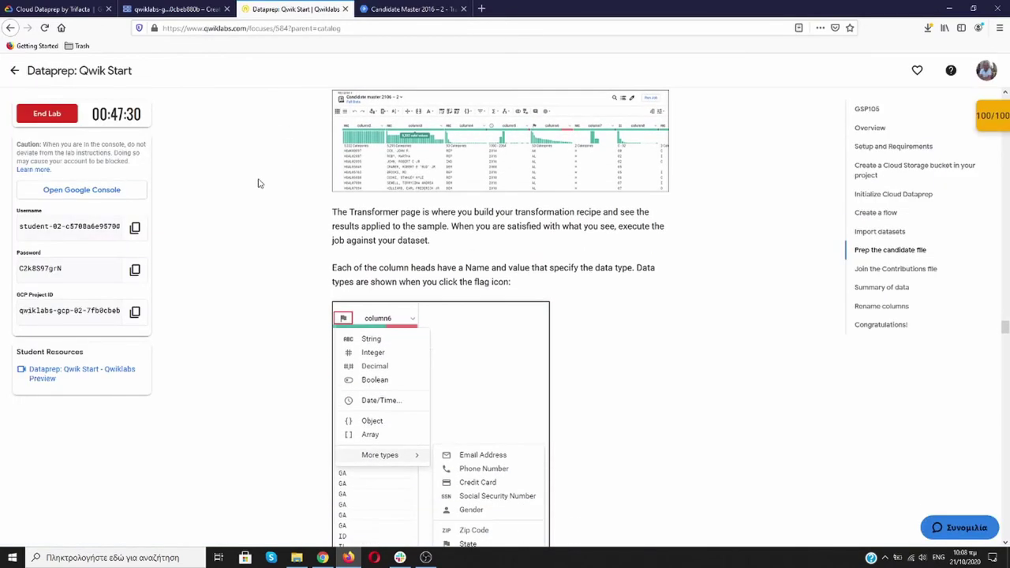
scroll(257, 182, down, 1)
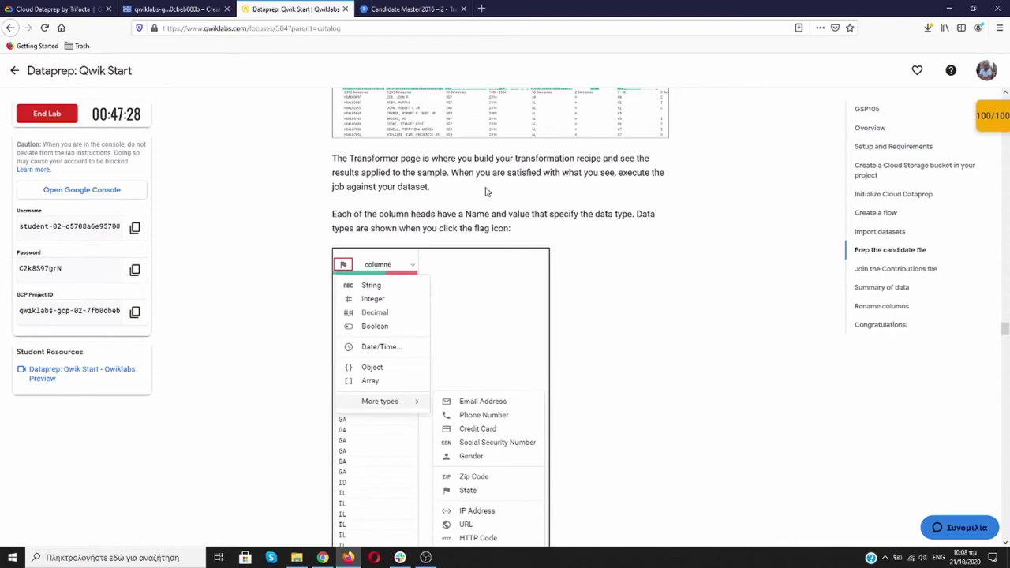
scroll(485, 190, up, 1)
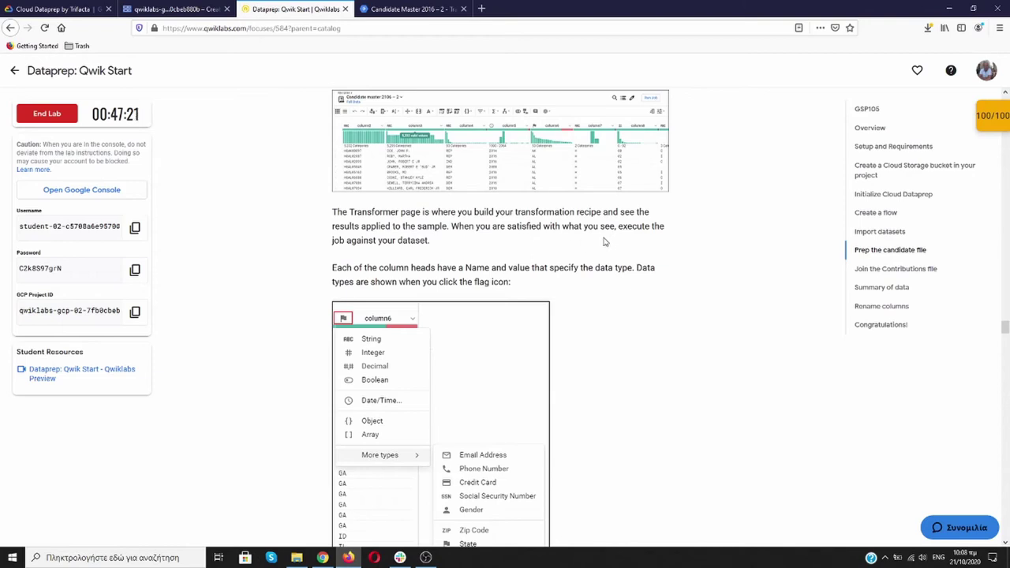
scroll(395, 237, down, 1)
scroll(410, 189, down, 1)
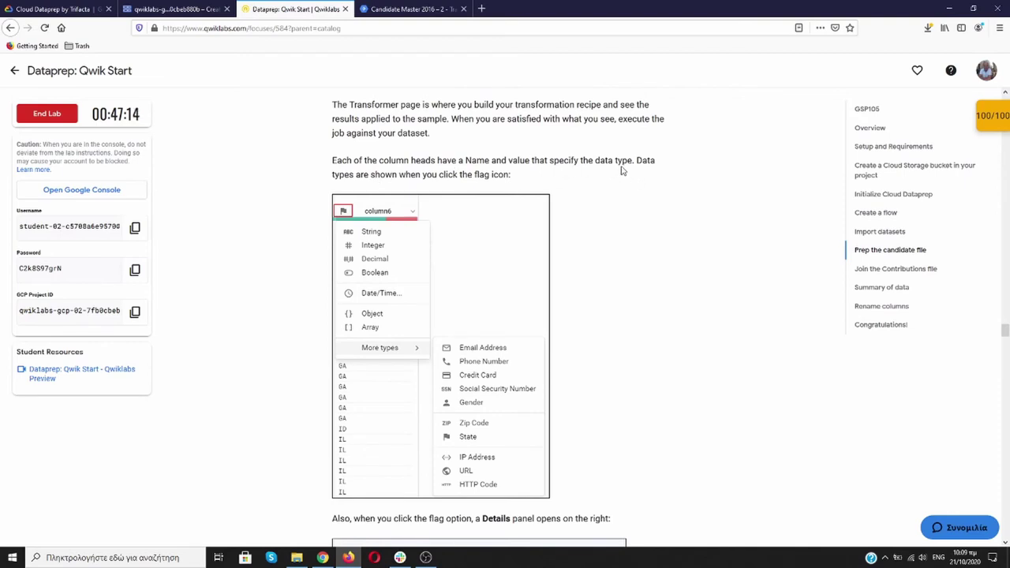
scroll(600, 174, down, 1)
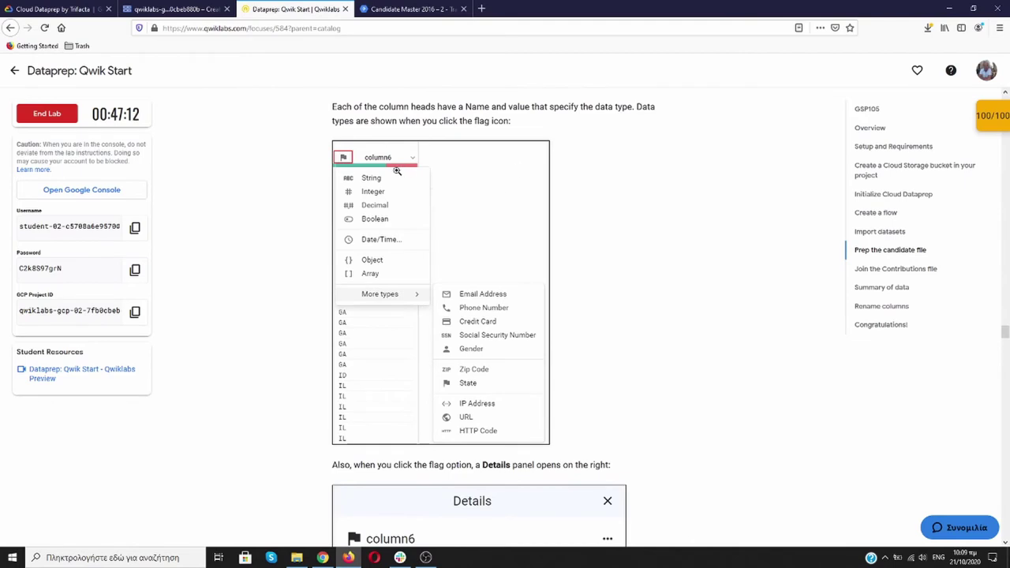
click(406, 9)
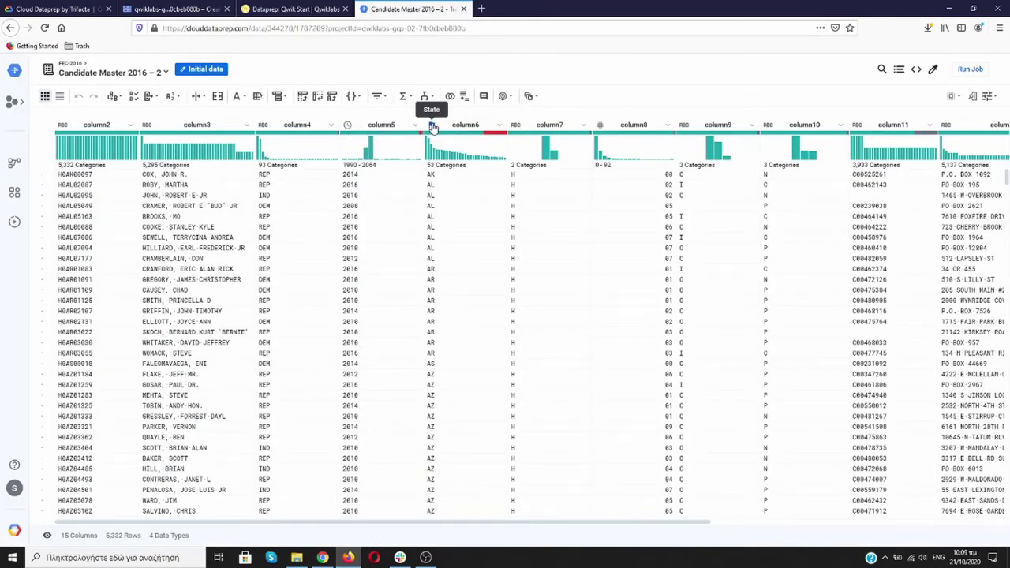
click(433, 128)
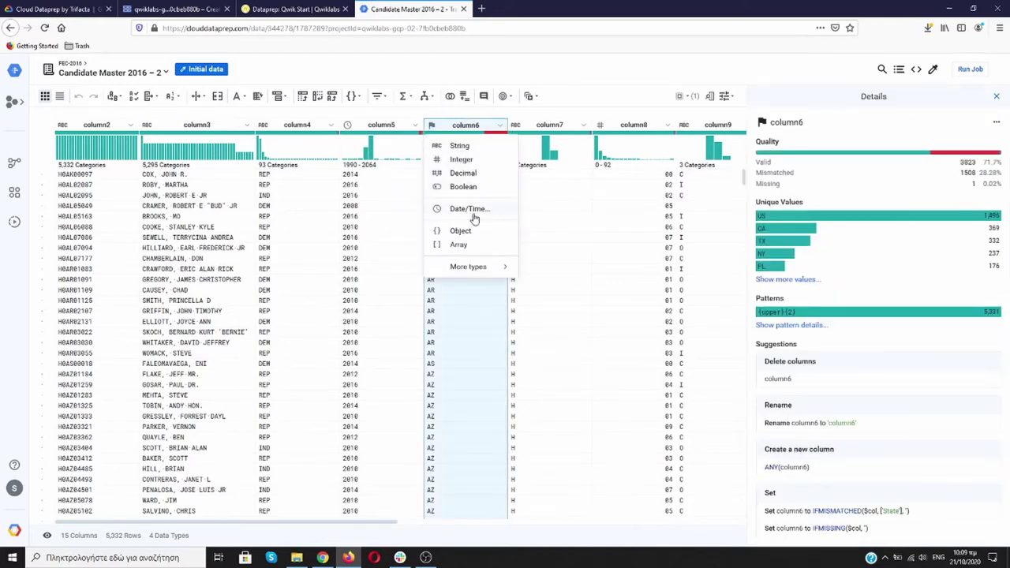
mouse_move(481, 271)
Step: Read the lab's description of the Details panel and compare it with column6's quality and unique value details
click(306, 10)
scroll(607, 191, down, 5)
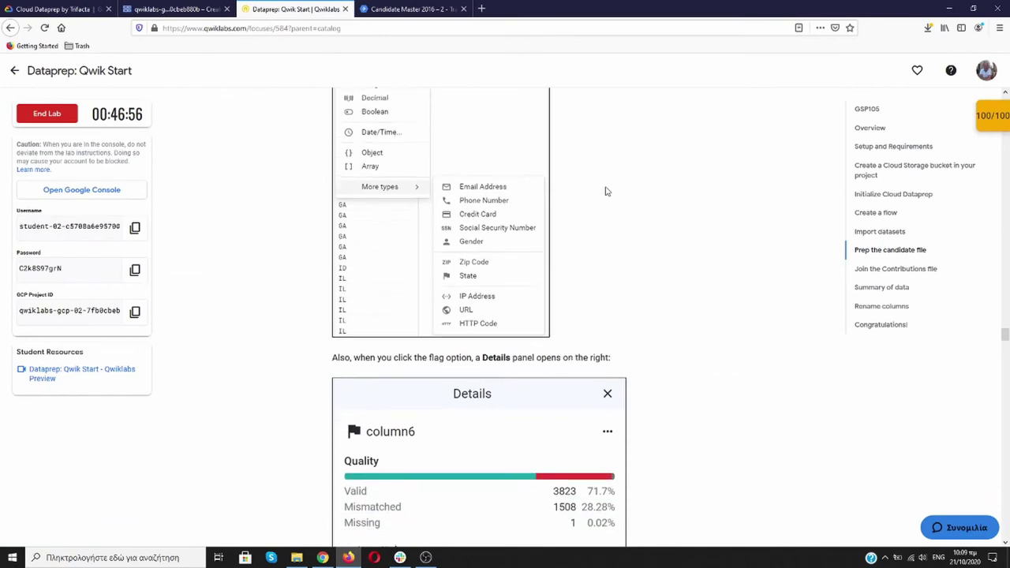
scroll(607, 191, down, 1)
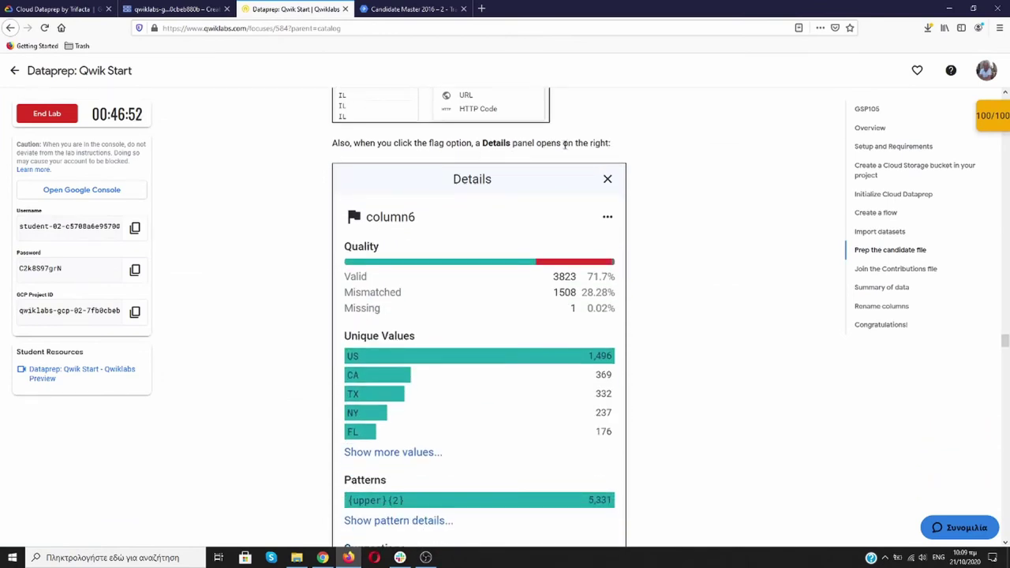
click(423, 11)
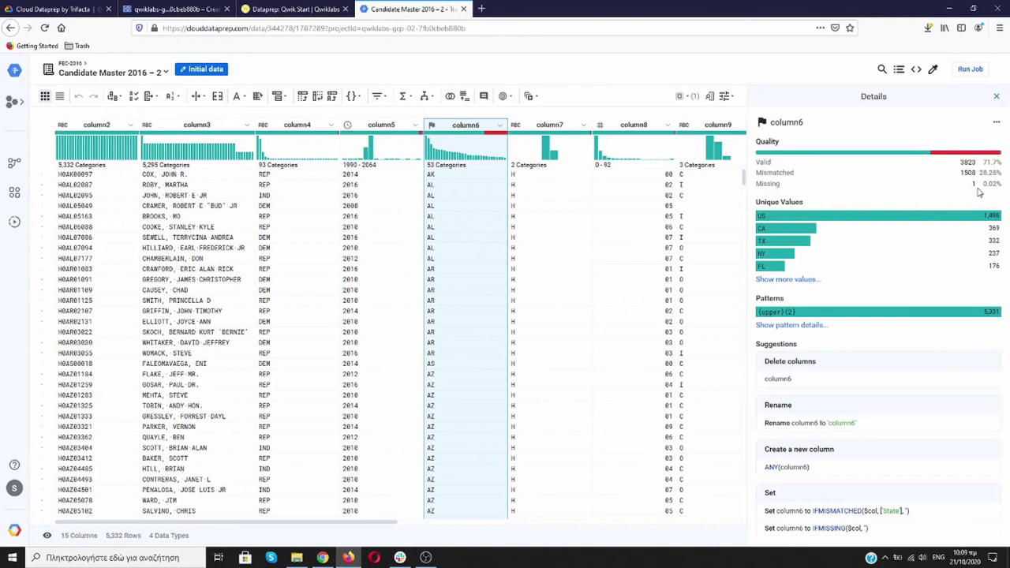
Step: Read on in the lab instructions and close the column6 details
click(295, 9)
scroll(633, 251, down, 4)
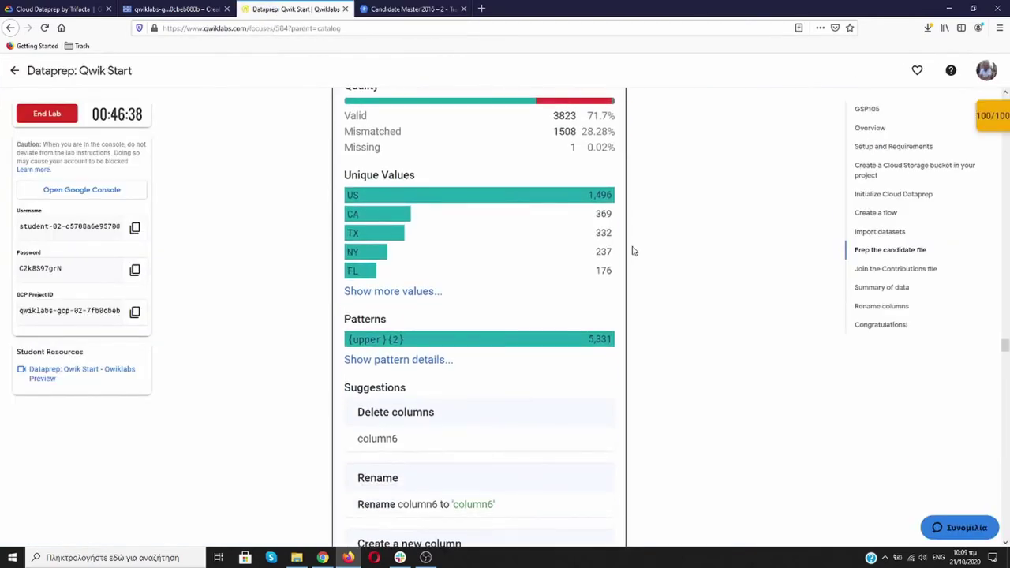
scroll(633, 251, down, 7)
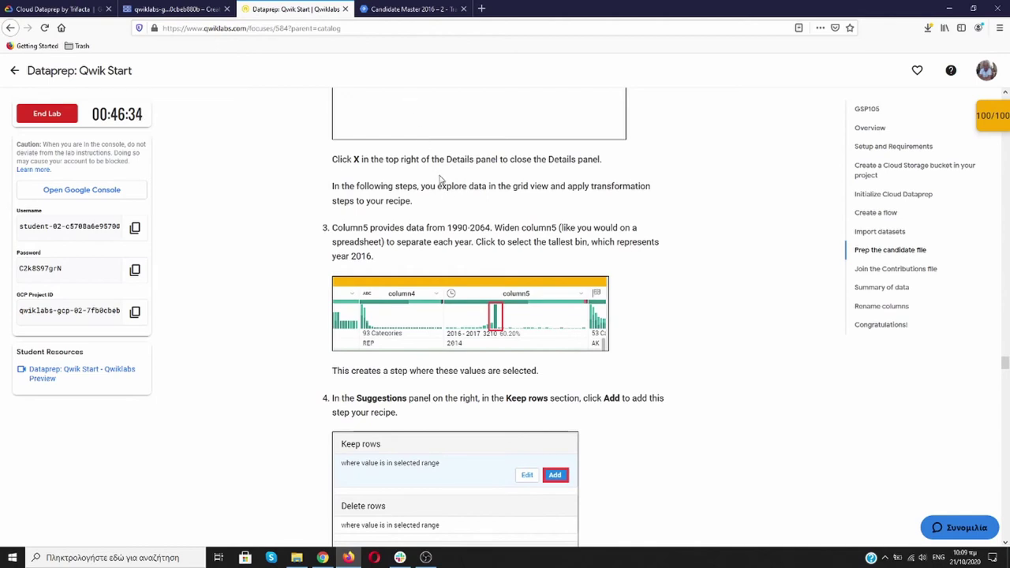
click(408, 10)
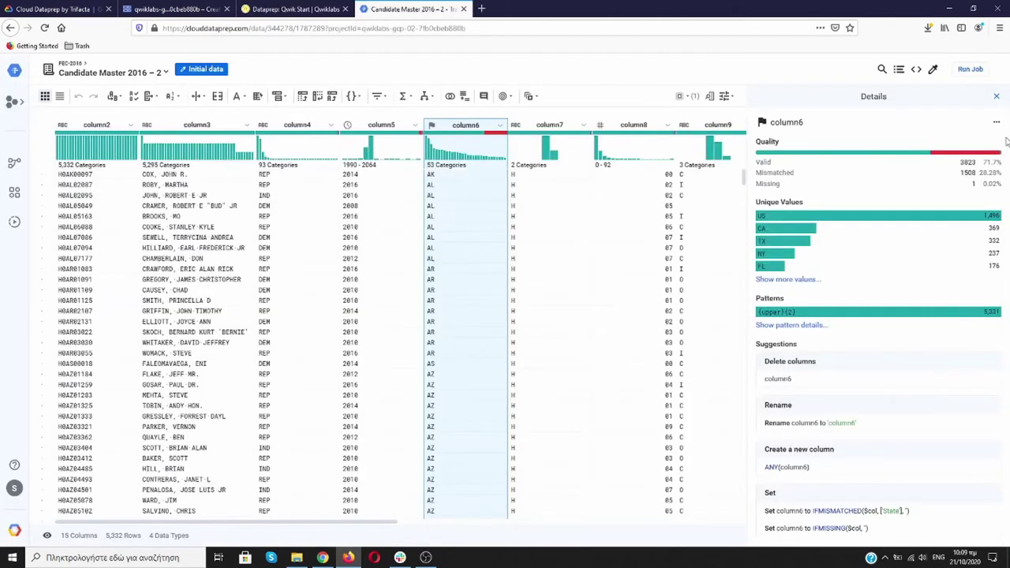
click(998, 98)
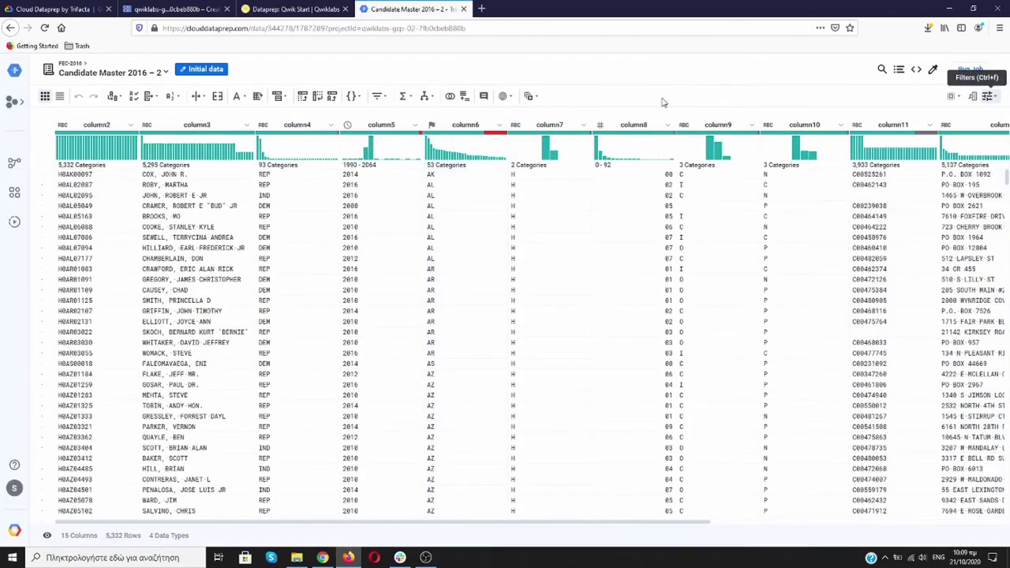
Step: Read the lab instructions for selecting the 2016 bin in column5 and keeping its rows
click(300, 9)
scroll(642, 228, down, 1)
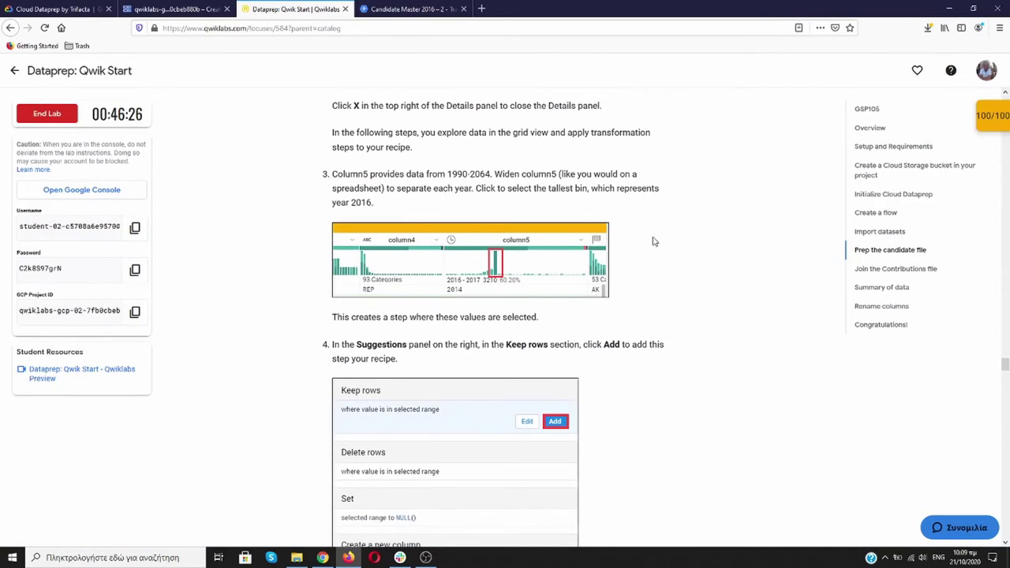
scroll(654, 241, down, 1)
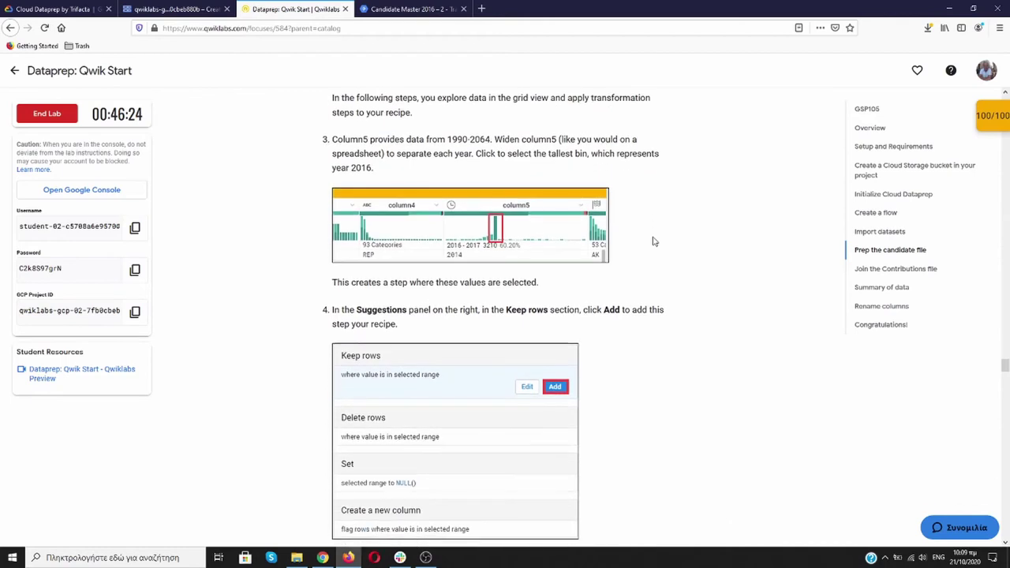